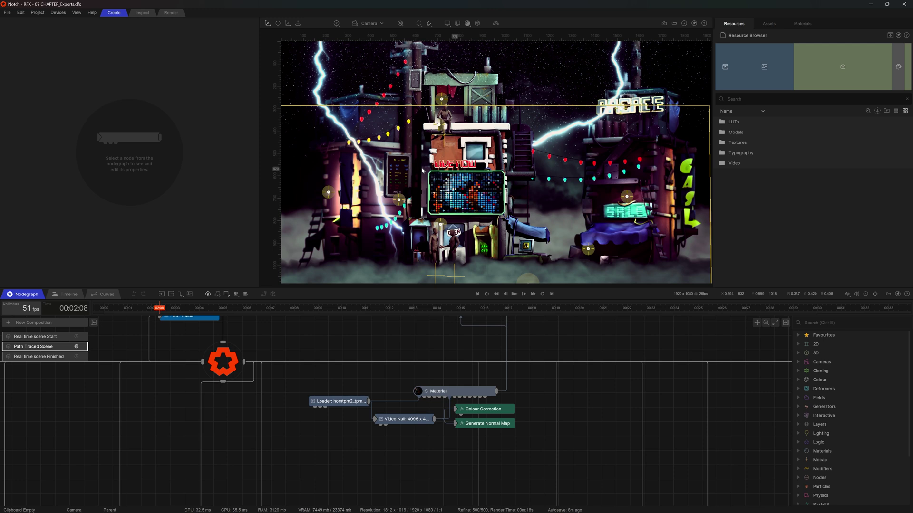
# Review the Frame and Video render settings for the Path Traced Scene composition.
pyautogui.click(172, 14)
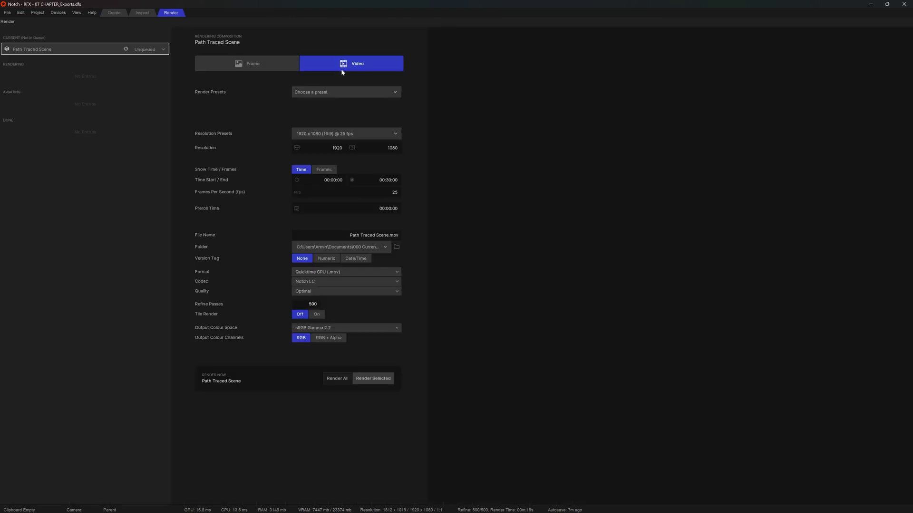
pyautogui.click(263, 67)
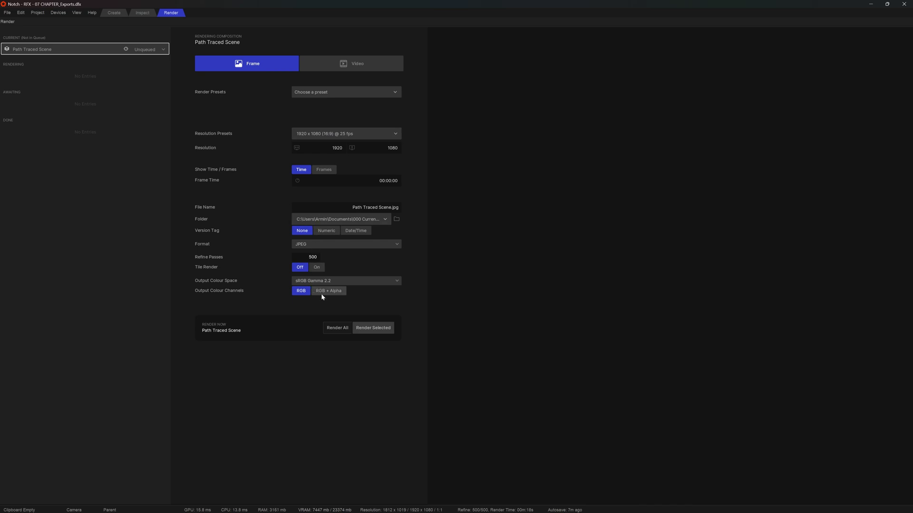
pyautogui.click(348, 62)
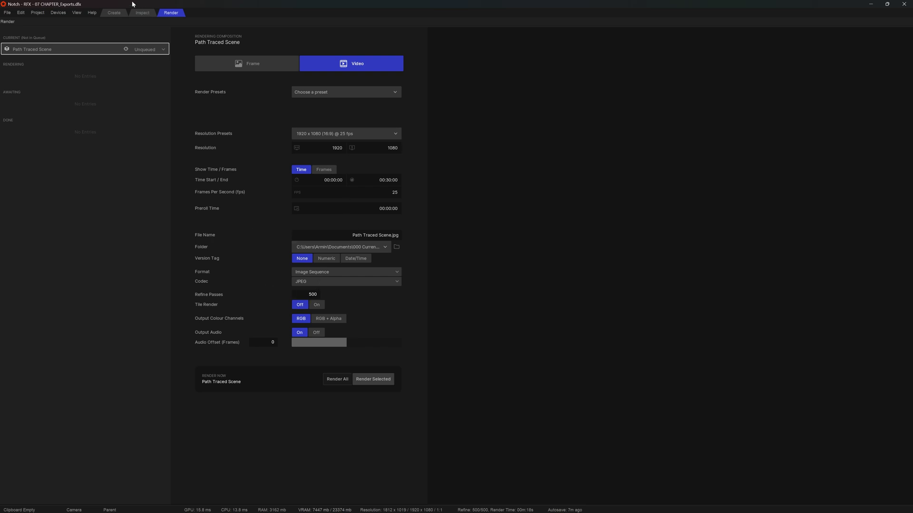
pyautogui.click(115, 12)
pyautogui.click(245, 69)
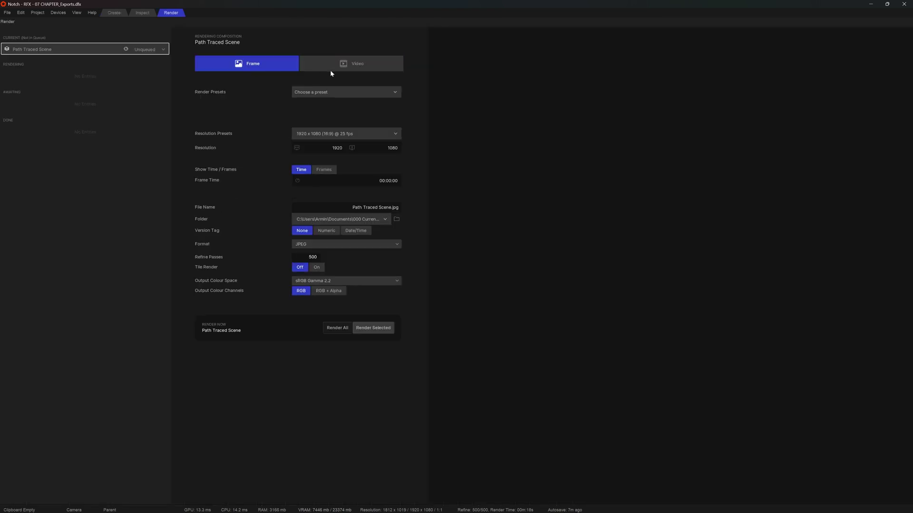
pyautogui.click(340, 69)
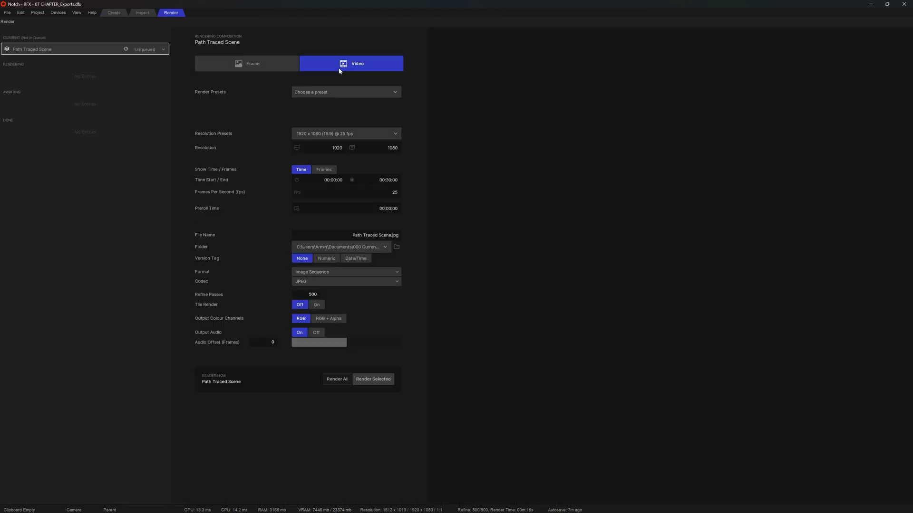
# Show the Render Queue in the editing workspace and add the Path Traced Scene composition to it.
pyautogui.click(113, 15)
pyautogui.click(76, 12)
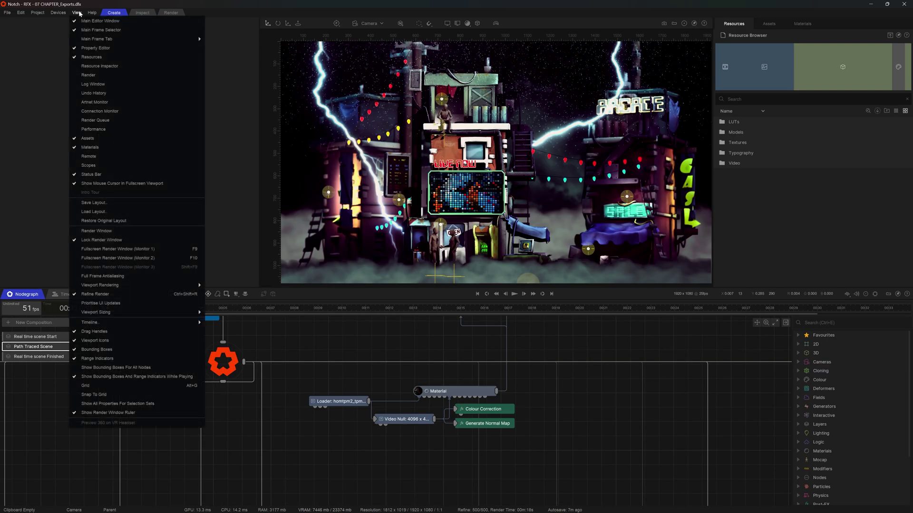
pyautogui.click(95, 120)
pyautogui.click(59, 296)
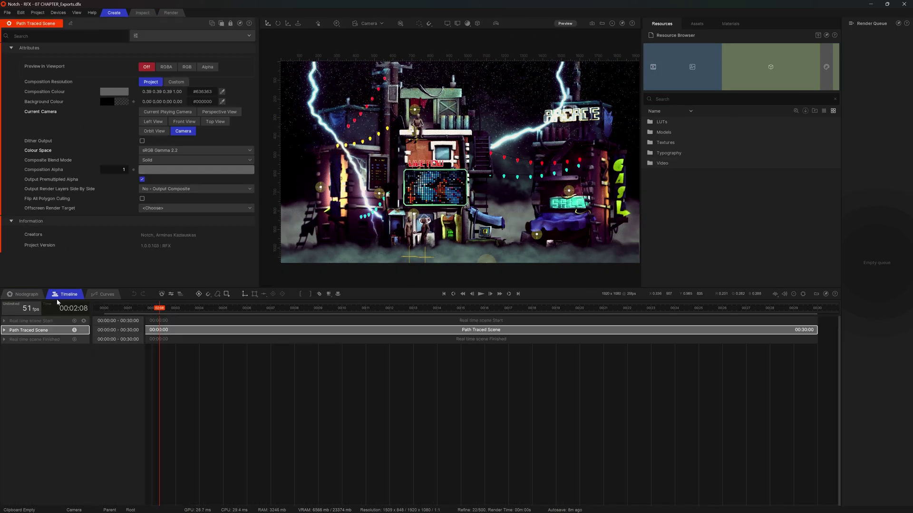
pyautogui.moveTo(31, 330)
pyautogui.mouseDown()
pyautogui.moveTo(556, 199)
pyautogui.moveTo(866, 147)
pyautogui.mouseUp()
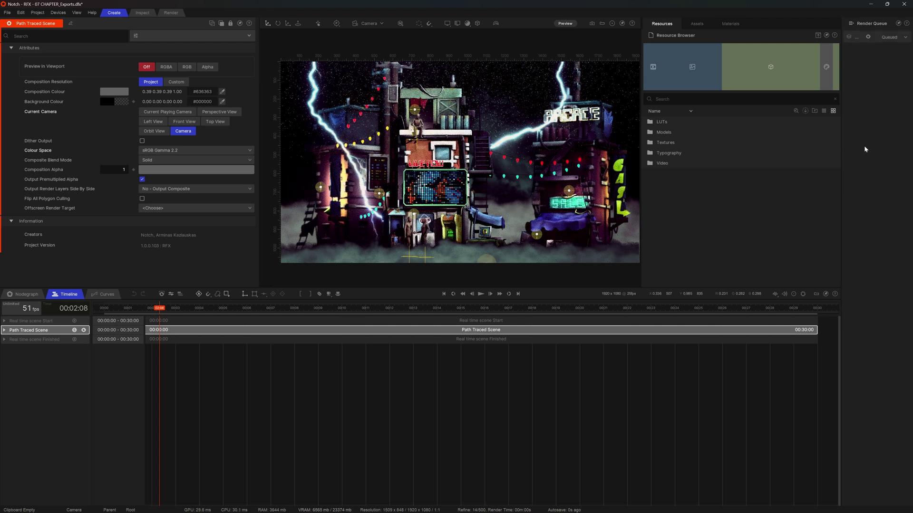
# Add the Real time scene Start composition to the render queue from the nodegraph.
pyautogui.click(25, 294)
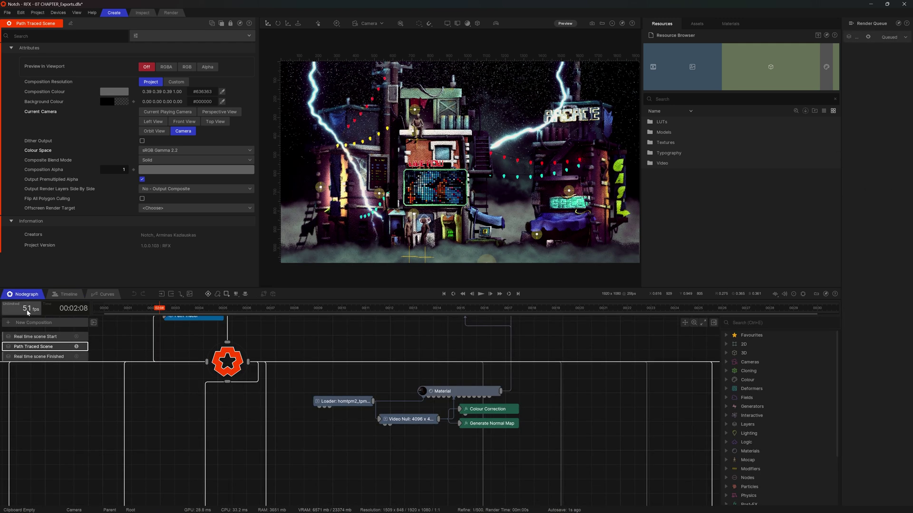
pyautogui.click(27, 337)
pyautogui.rightClick(27, 337)
pyautogui.click(77, 371)
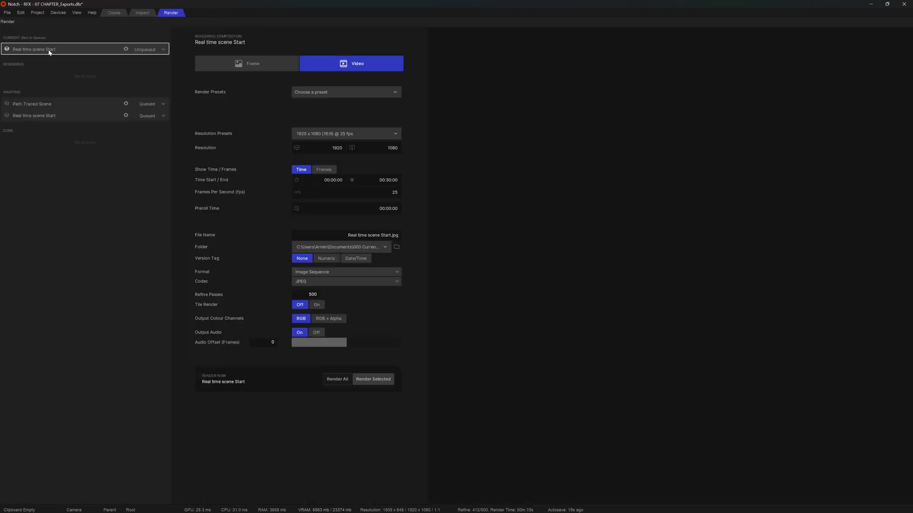
# Compare the render settings of the queued Path Traced Scene and Real time scene Start jobs.
pyautogui.click(56, 105)
pyautogui.click(59, 115)
pyautogui.click(61, 106)
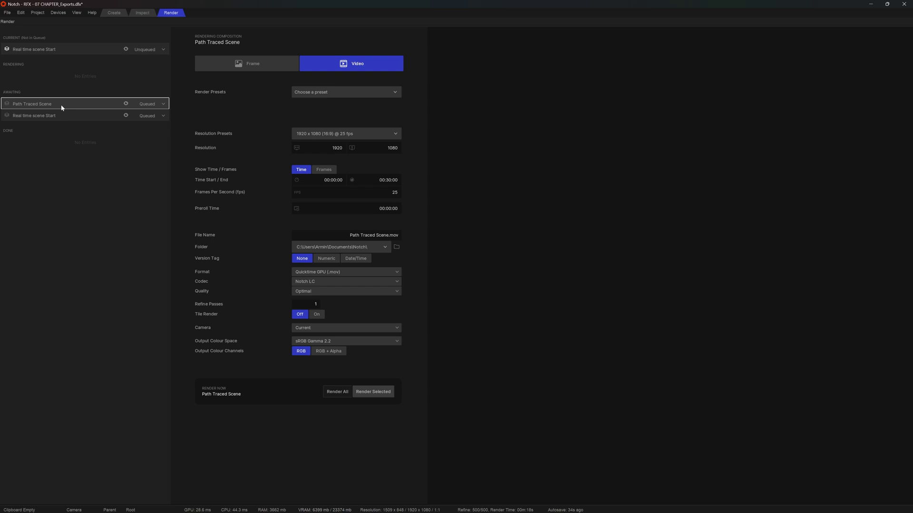
pyautogui.click(60, 115)
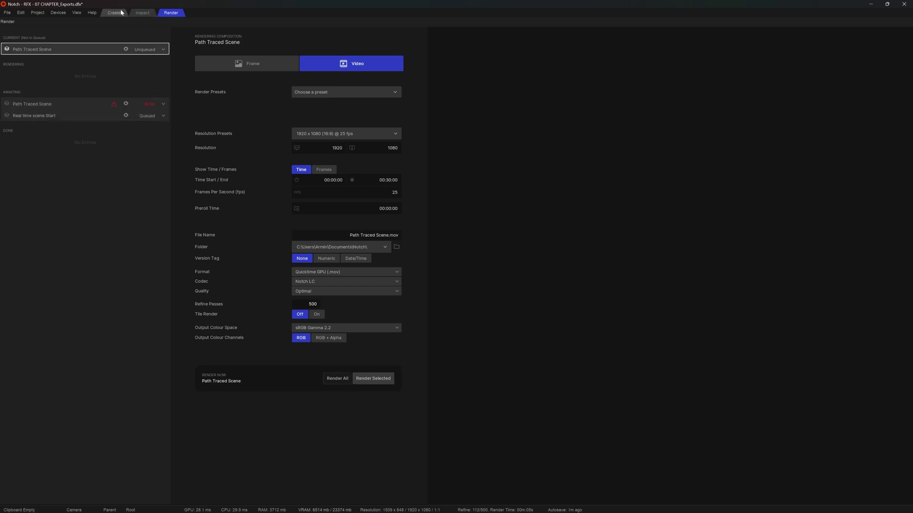
# Open the Path Traced Scene composition for editing and show the buildings in Orbit View from an angle.
pyautogui.click(116, 12)
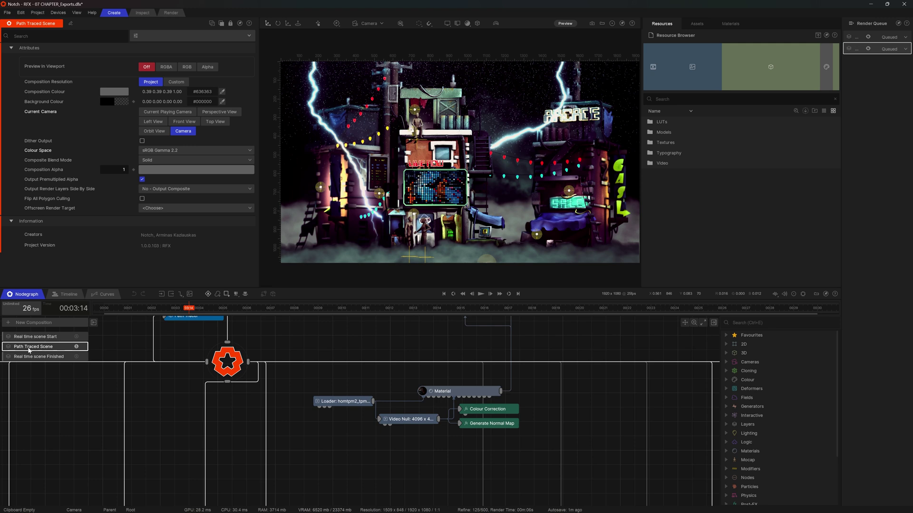
pyautogui.click(446, 352)
pyautogui.press('o')
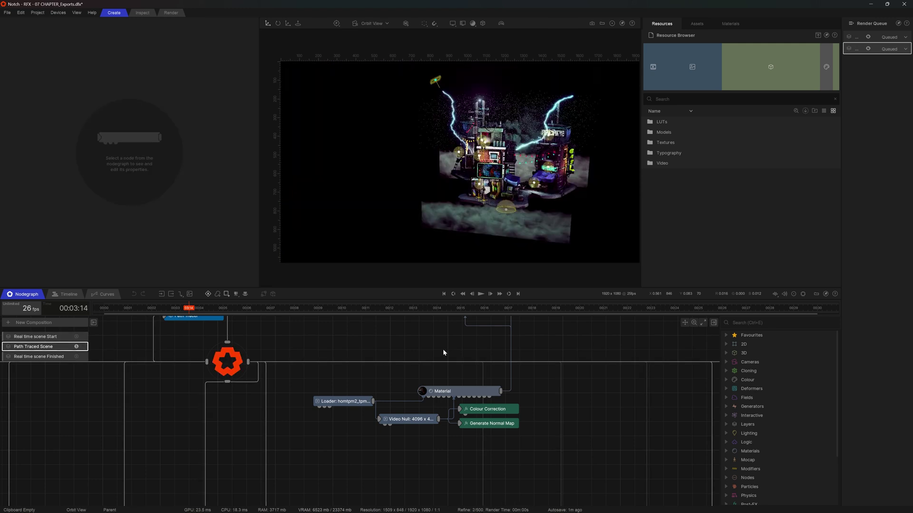
pyautogui.moveTo(514, 212)
pyautogui.keyDown('alt'); pyautogui.mouseDown()
pyautogui.moveTo(481, 217)
pyautogui.moveTo(518, 210)
pyautogui.mouseUp(); pyautogui.keyUp('alt')
pyautogui.keyDown('alt'); pyautogui.moveTo(483, 202); pyautogui.dragTo(529, 184, button='right'); pyautogui.keyUp('alt')
pyautogui.keyDown('alt'); pyautogui.moveTo(529, 183); pyautogui.dragTo(449, 188, button='middle'); pyautogui.keyUp('alt')
pyautogui.scroll(6, 449, 188)
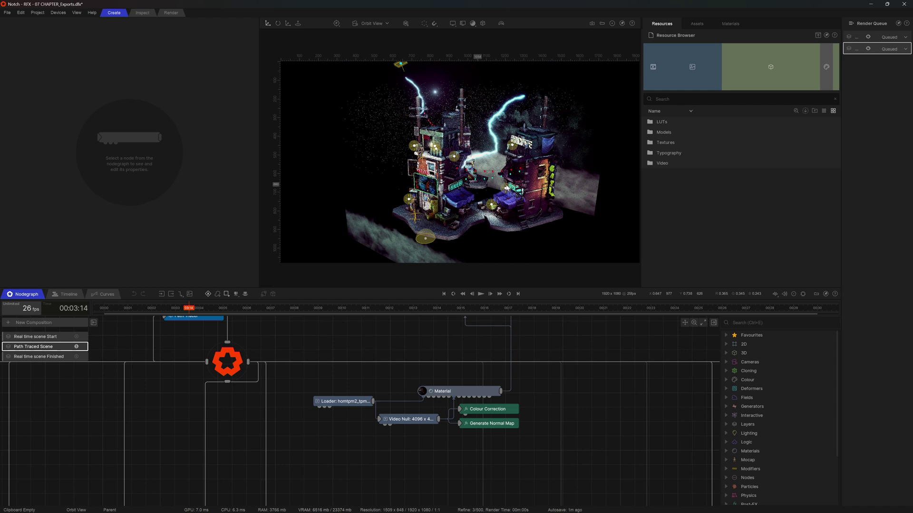
# Expose the Text String property of the LIVE NOW sign's text node to the render queue.
pyautogui.click(389, 179)
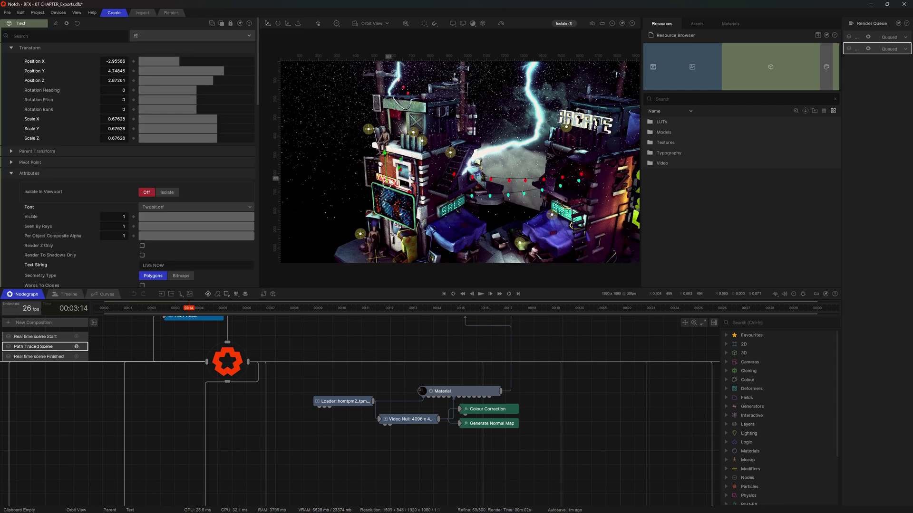
pyautogui.scroll(-3, 133, 212)
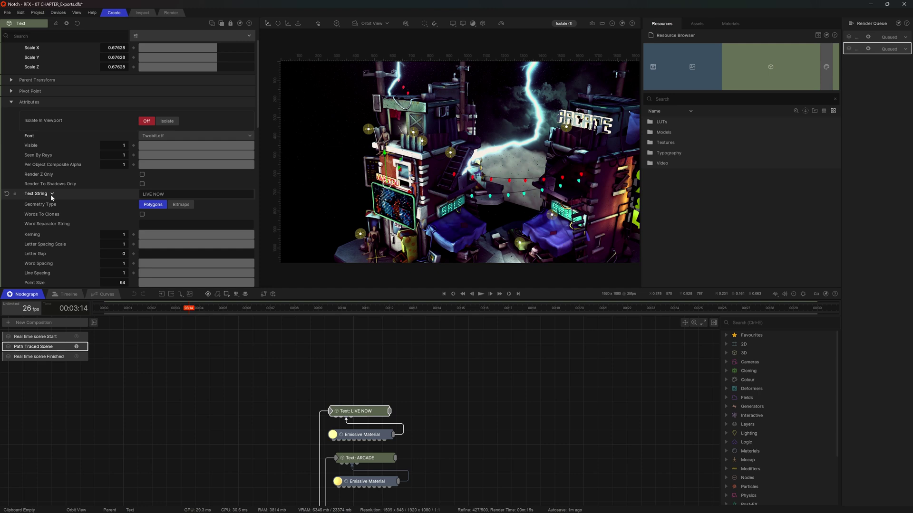
pyautogui.rightClick(42, 145)
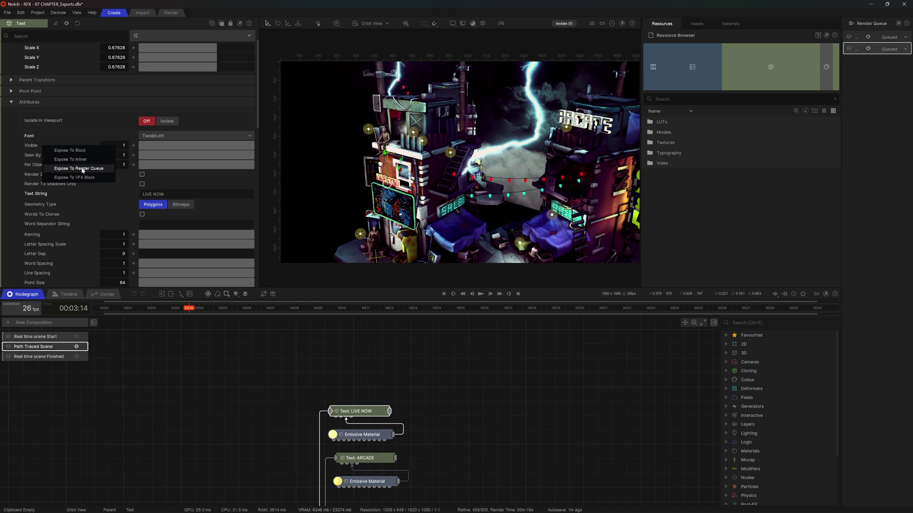
pyautogui.click(100, 169)
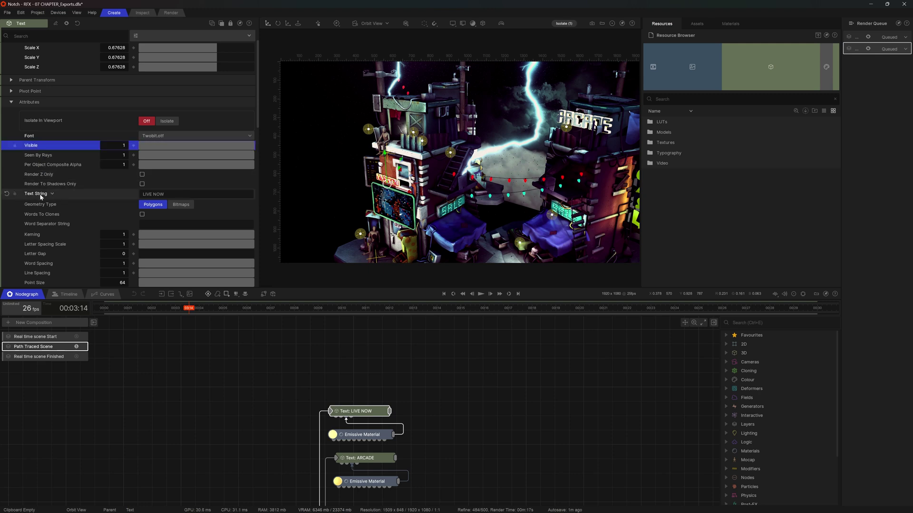
pyautogui.click(53, 195)
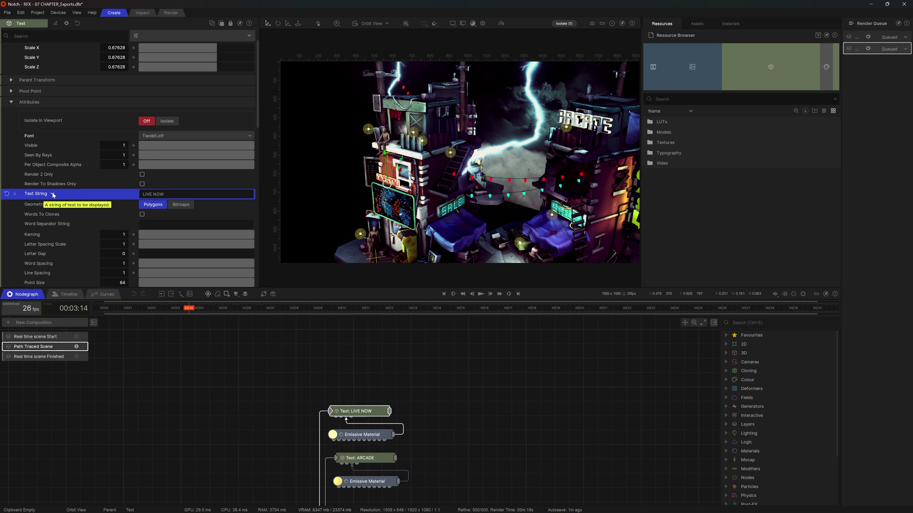
pyautogui.click(52, 195)
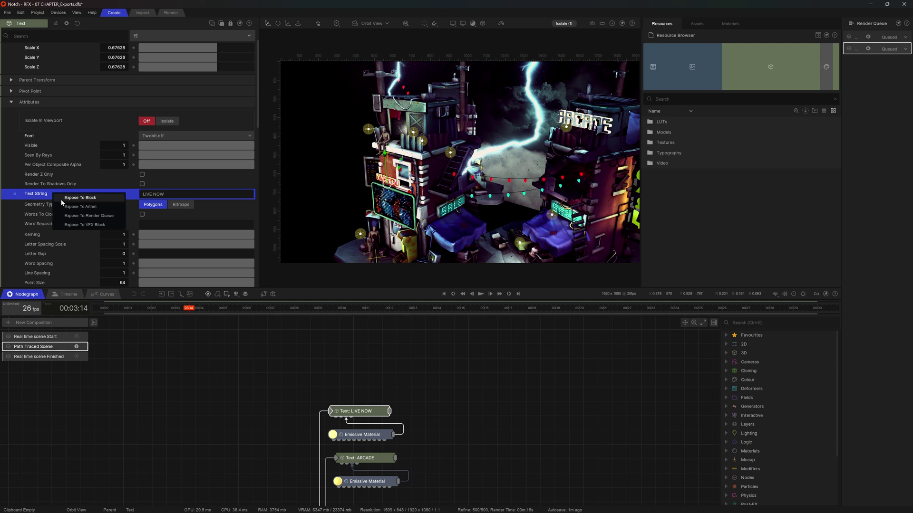
pyautogui.click(84, 216)
# Add the Path Traced Scene composition to the render queue again as another job.
pyautogui.click(36, 347)
pyautogui.rightClick(37, 347)
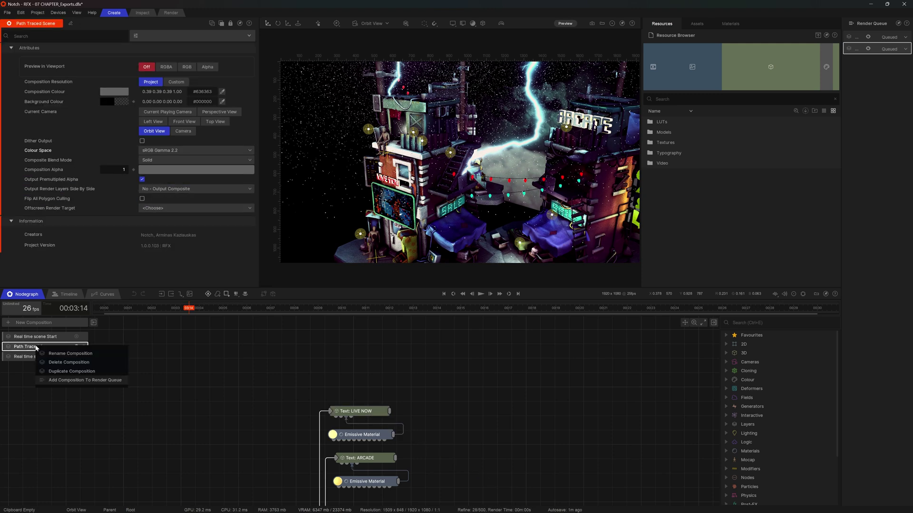
pyautogui.click(82, 380)
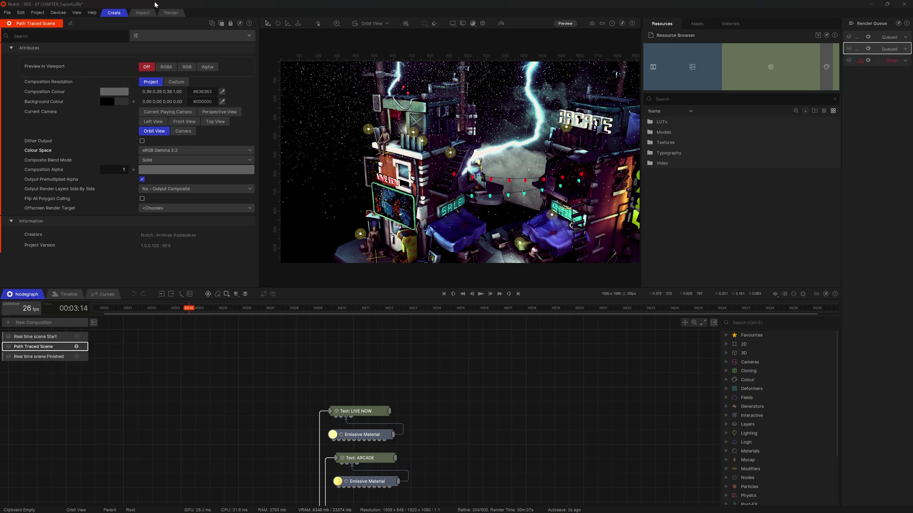
# Inspect the newest Path Traced Scene job's exposed Text String and the LIVE NOW sign it controls in the scene.
pyautogui.click(171, 12)
pyautogui.click(51, 127)
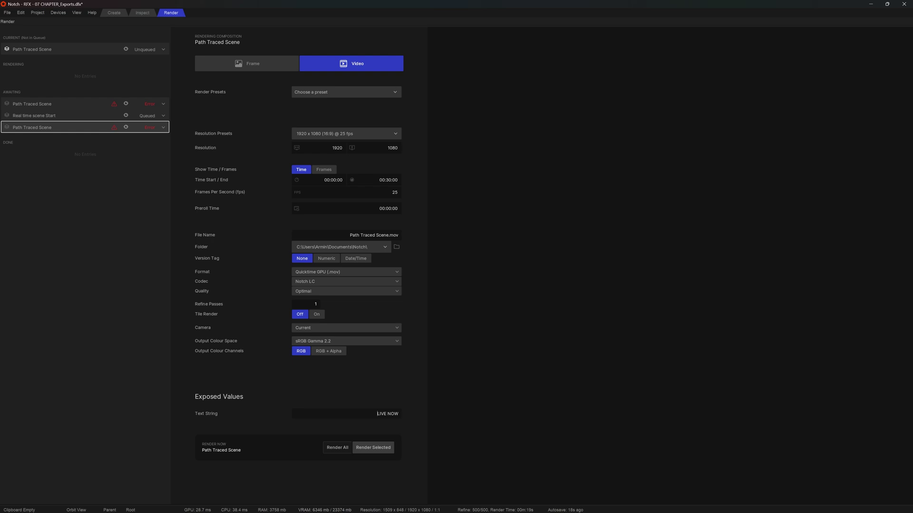
pyautogui.moveTo(377, 414); pyautogui.dragTo(403, 416)
pyautogui.click(116, 13)
pyautogui.click(357, 412)
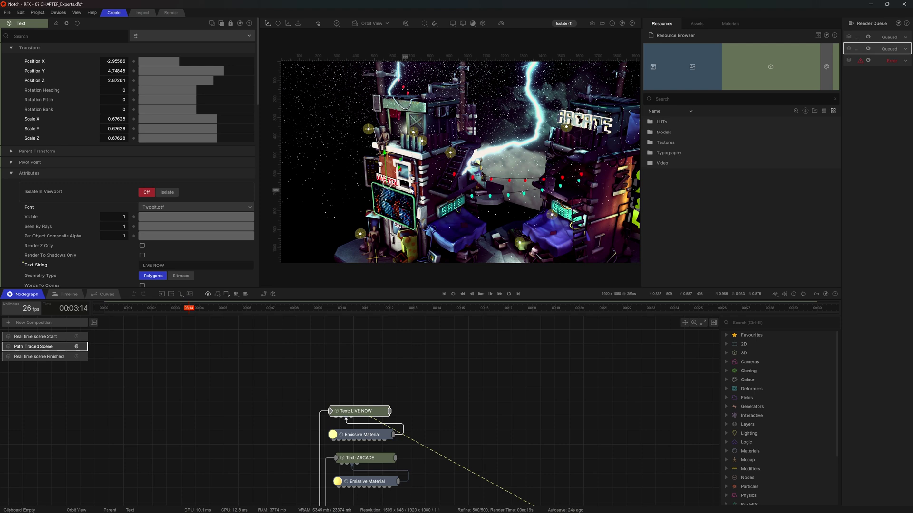
pyautogui.scroll(5, 405, 190)
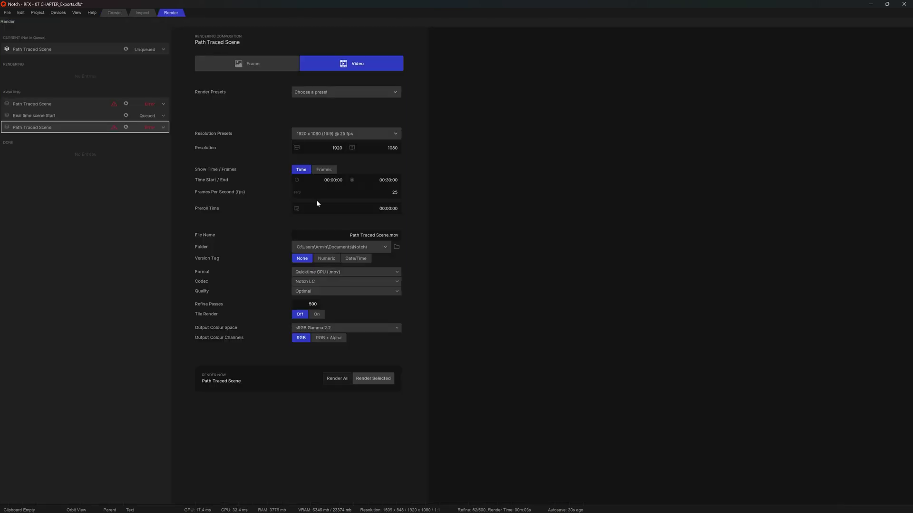
# Duplicate the newest Path Traced Scene render job and set the copy's output folder to the Desktop.
pyautogui.click(67, 203)
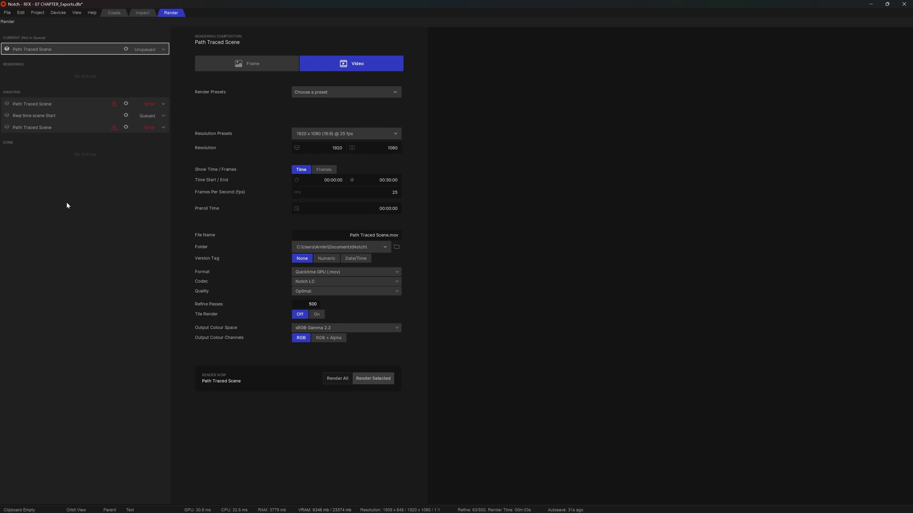
pyautogui.click(55, 129)
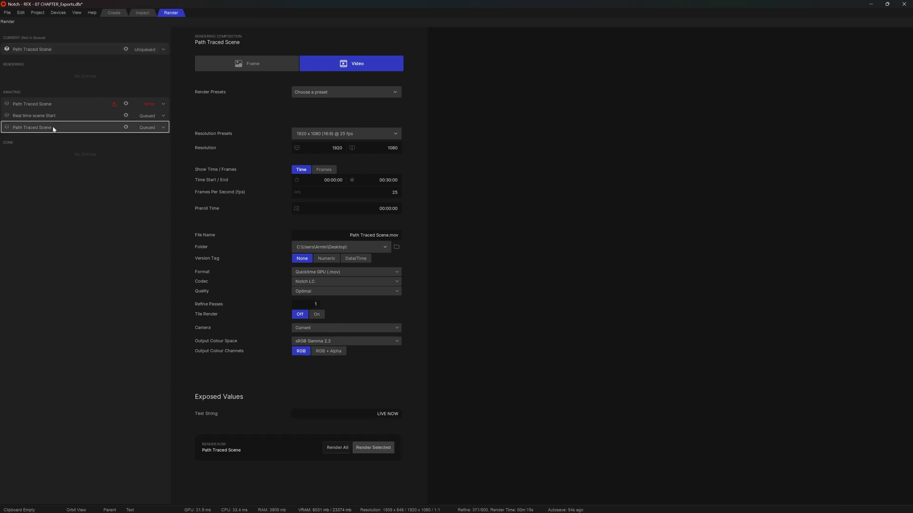
pyautogui.rightClick(53, 127)
pyautogui.click(81, 163)
pyautogui.click(67, 139)
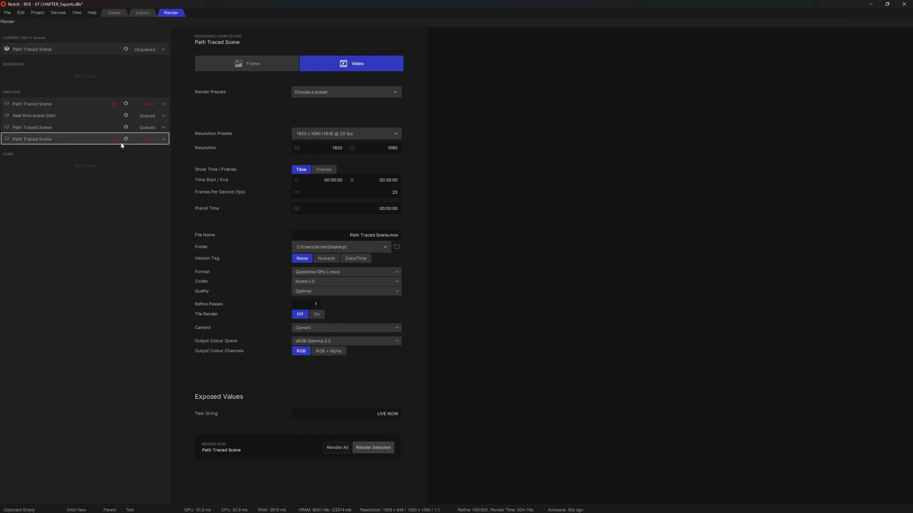
pyautogui.click(396, 246)
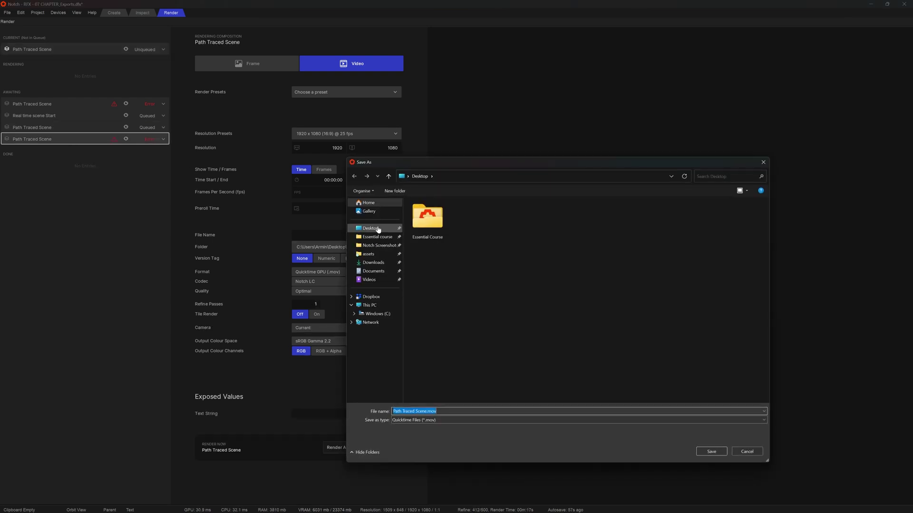
pyautogui.click(713, 453)
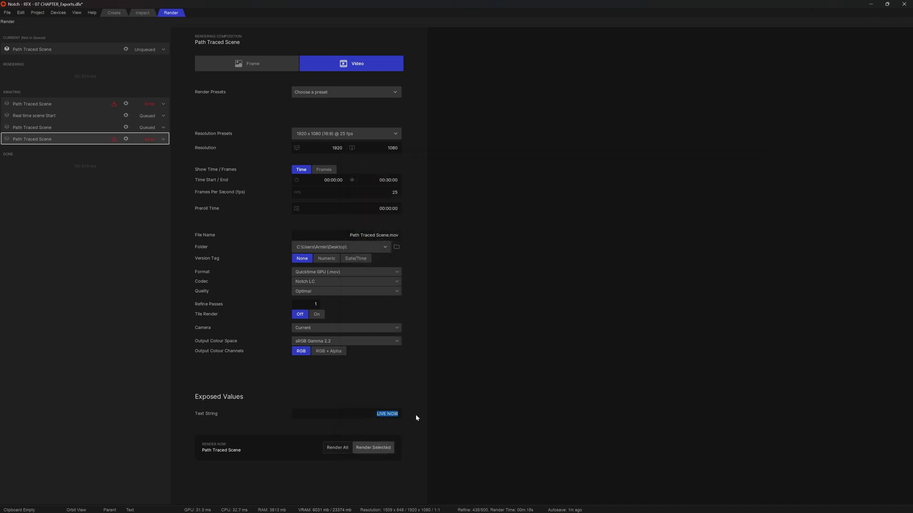
# Try changing the duplicated job's exposed Text String to "HELL" and check it against the sign in the scene.
pyautogui.write('HELLO')
pyautogui.click(114, 12)
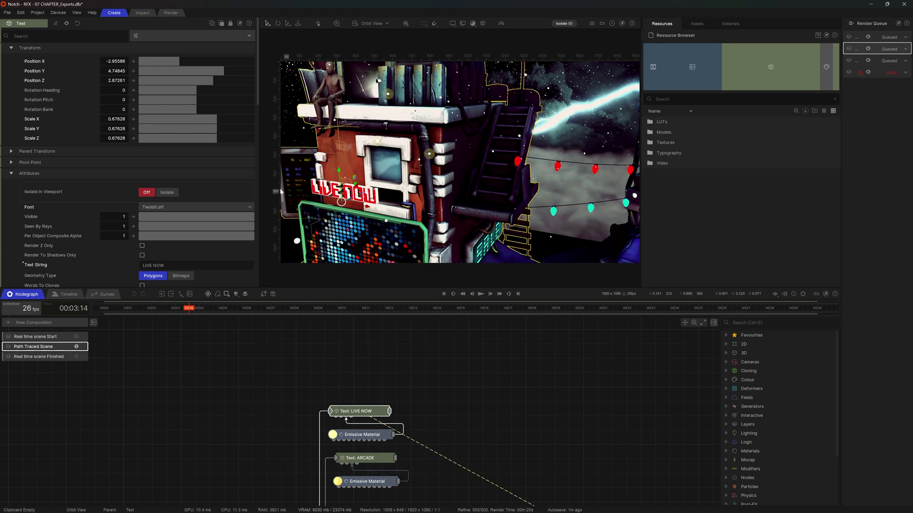
pyautogui.click(170, 12)
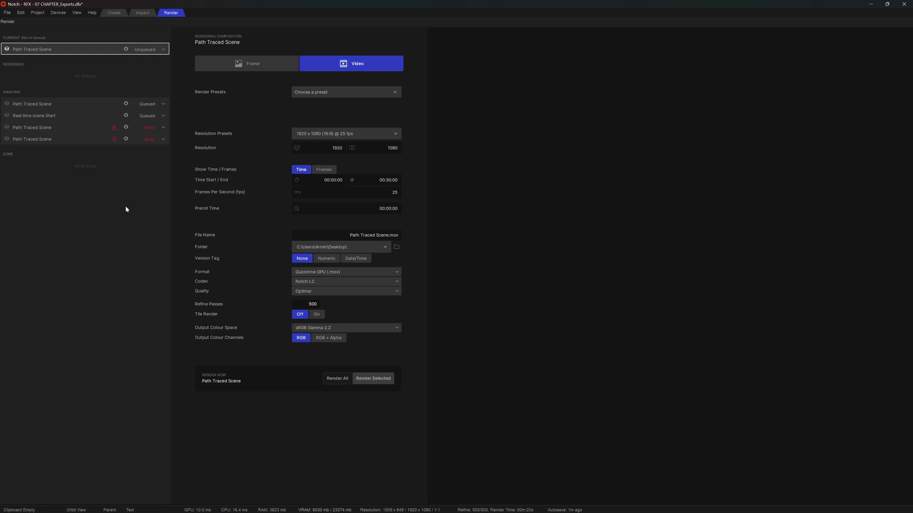
pyautogui.click(85, 138)
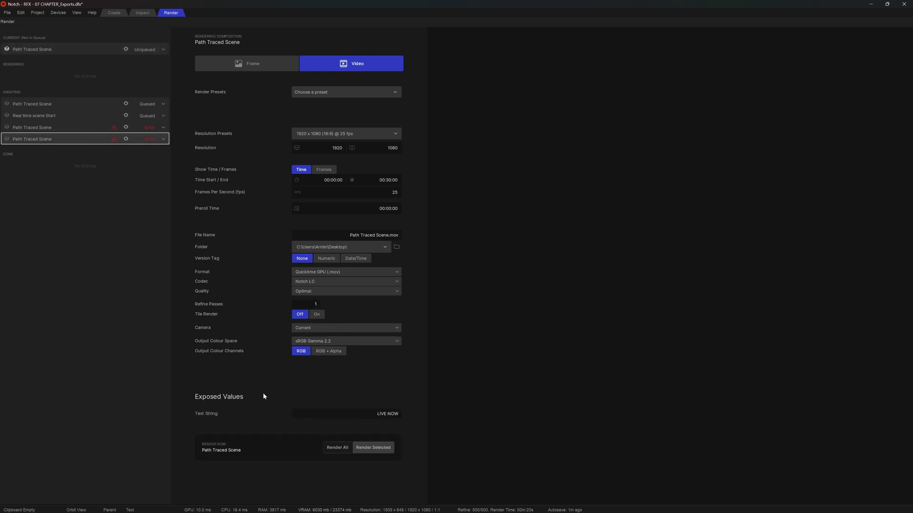
pyautogui.click(114, 12)
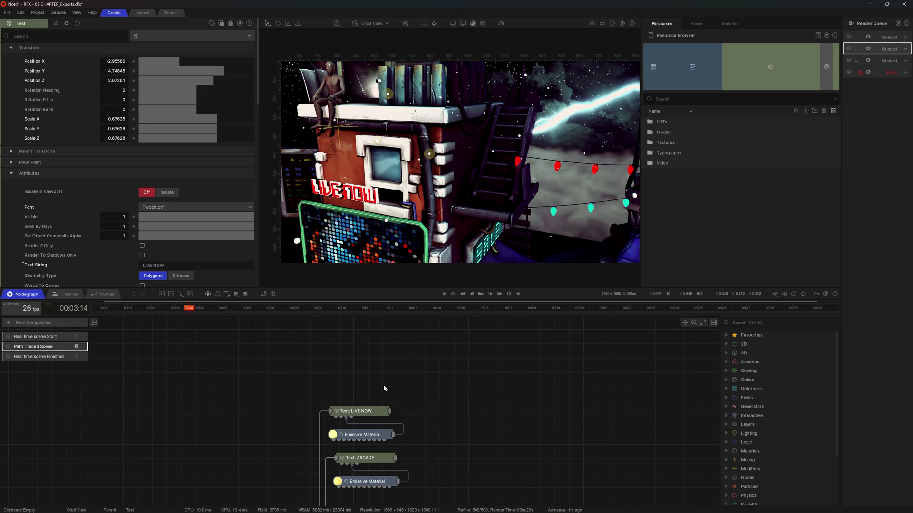
pyautogui.scroll(-4, 346, 366)
pyautogui.click(295, 358)
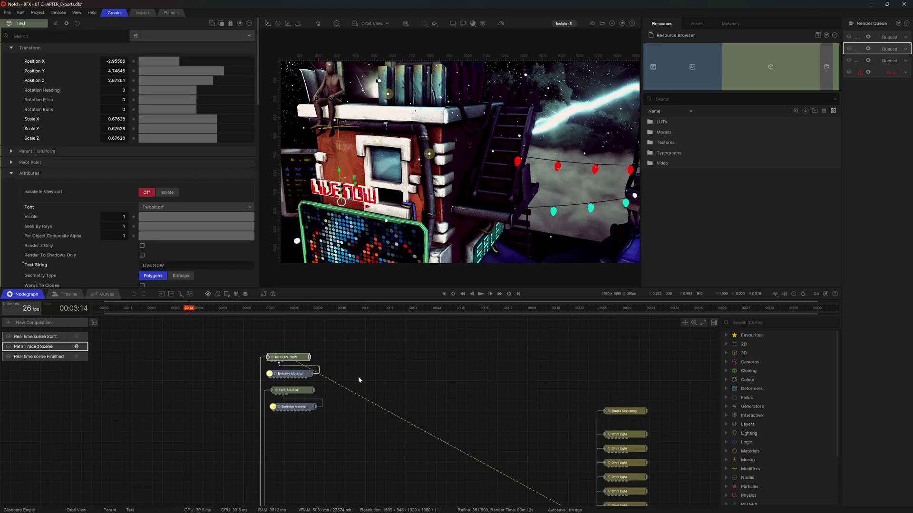
pyautogui.moveTo(465, 409); pyautogui.dragTo(394, 326, button='middle')
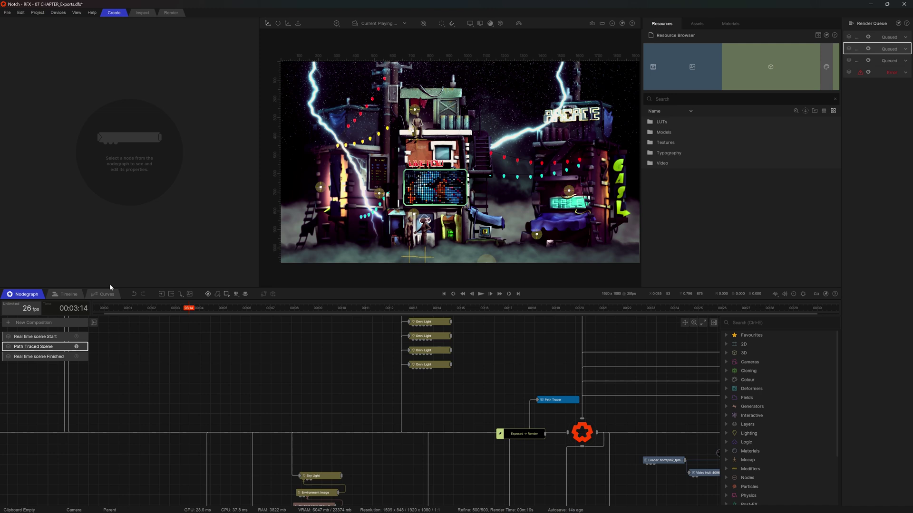
pyautogui.click(37, 12)
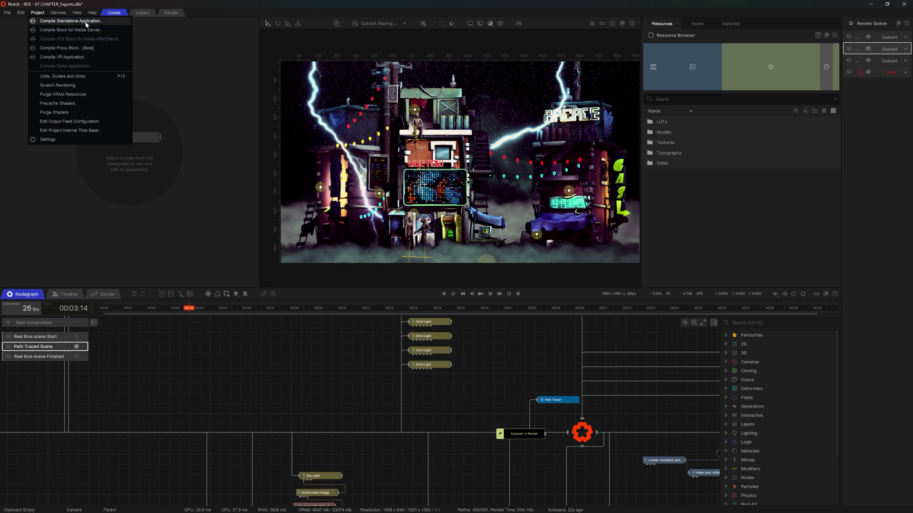
pyautogui.click(155, 394)
# Save the Real time scene Start composition on its own to the Desktop as Real time scene Start.dfx.
pyautogui.click(35, 338)
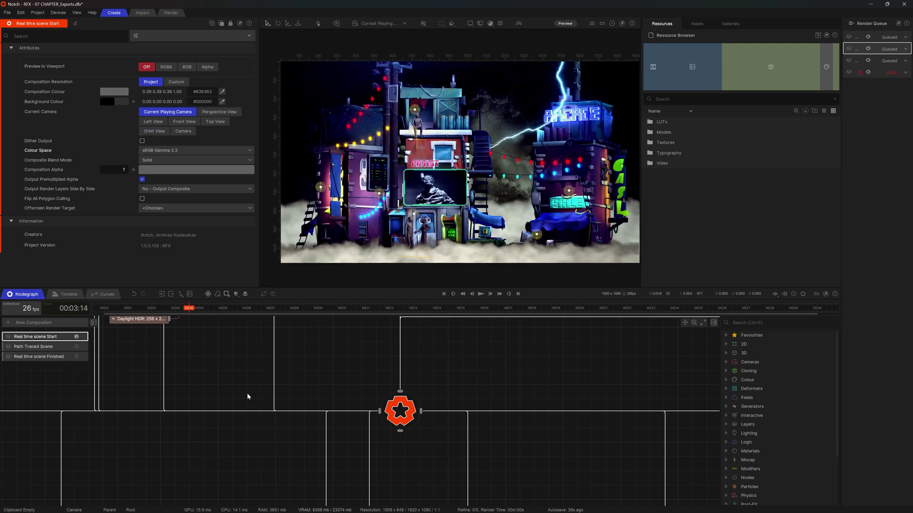
pyautogui.click(7, 12)
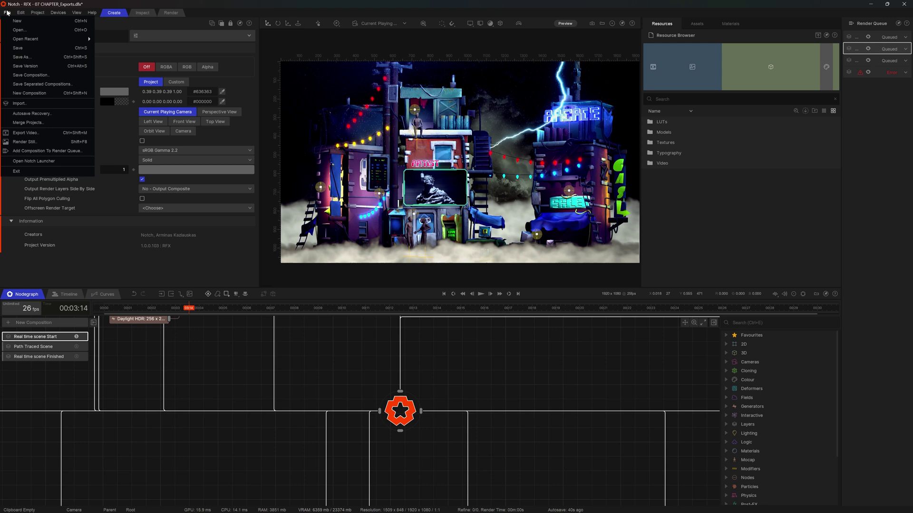
pyautogui.click(29, 75)
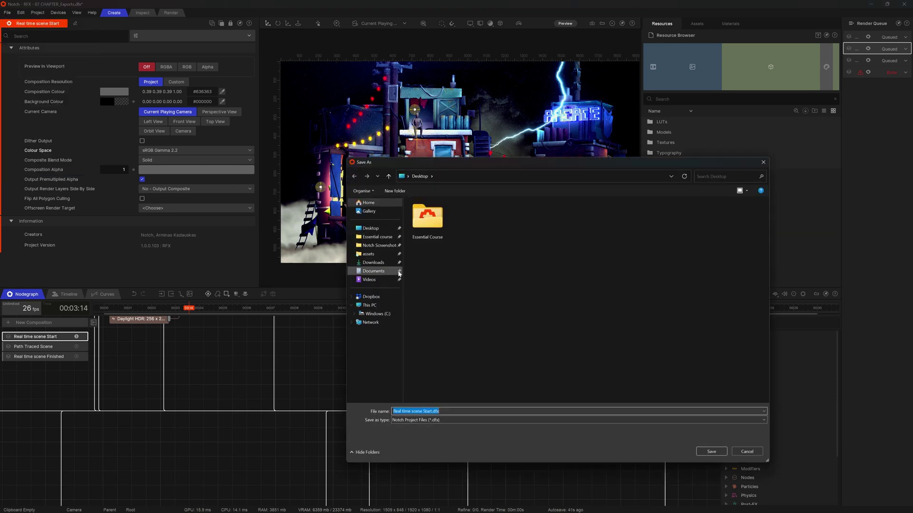
pyautogui.click(377, 229)
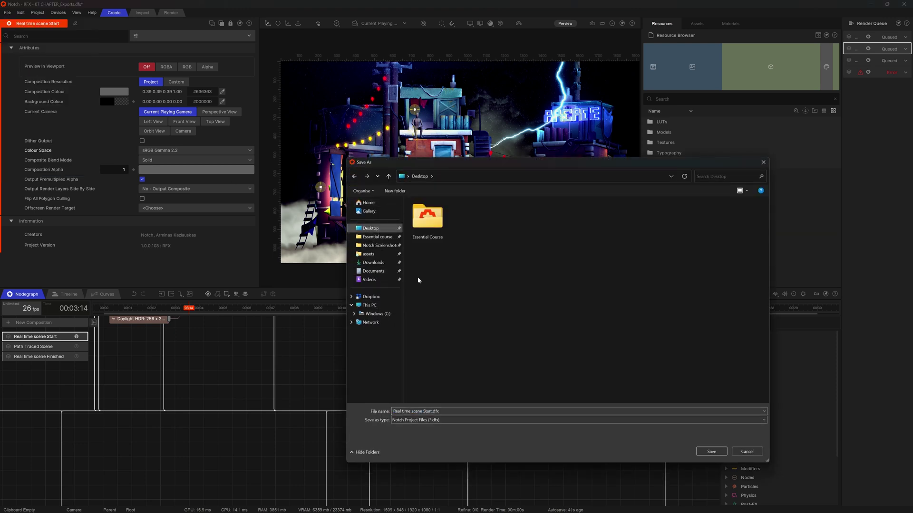
pyautogui.click(711, 452)
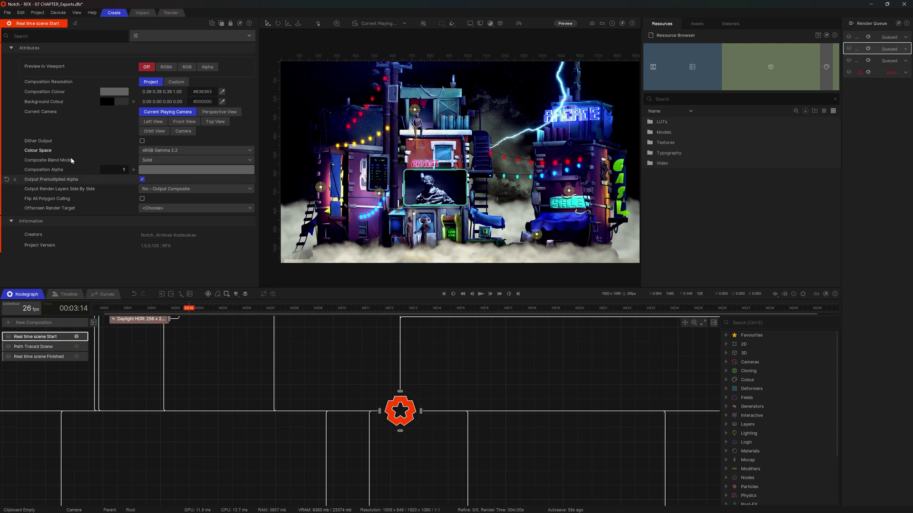
pyautogui.click(8, 13)
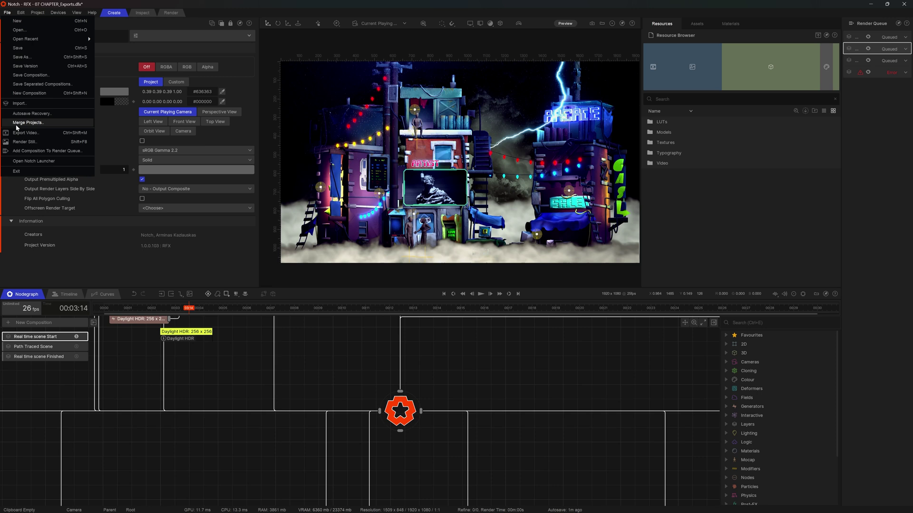
pyautogui.click(34, 124)
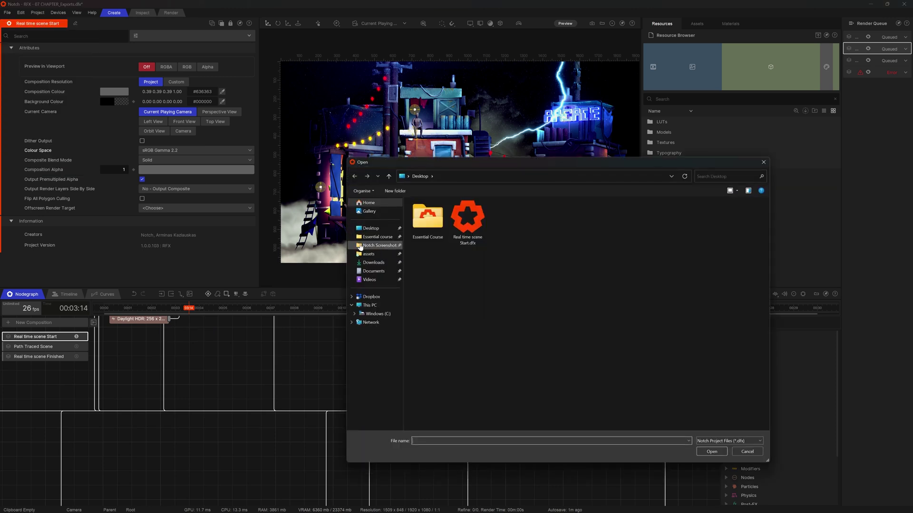
pyautogui.click(466, 224)
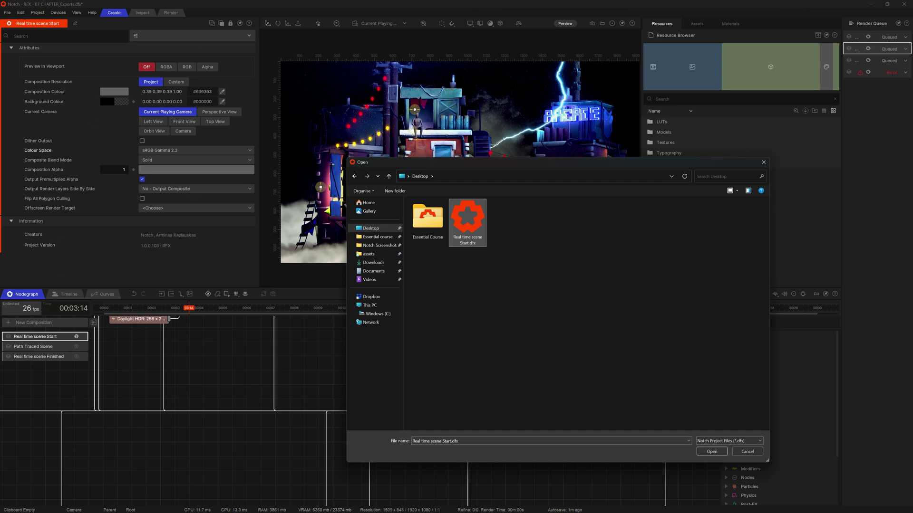
pyautogui.click(748, 452)
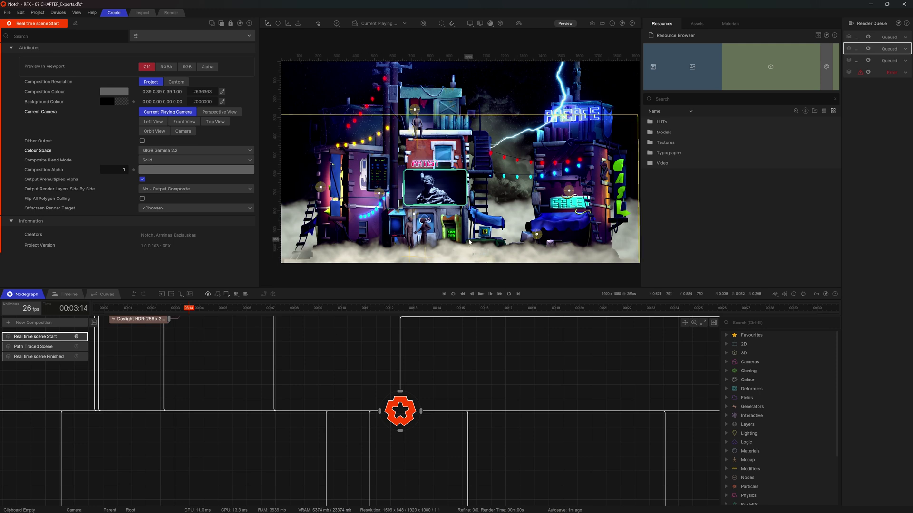
# Close the current project without saving its changes and open Real time scene Start.dfx from the Desktop.
pyautogui.click(38, 12)
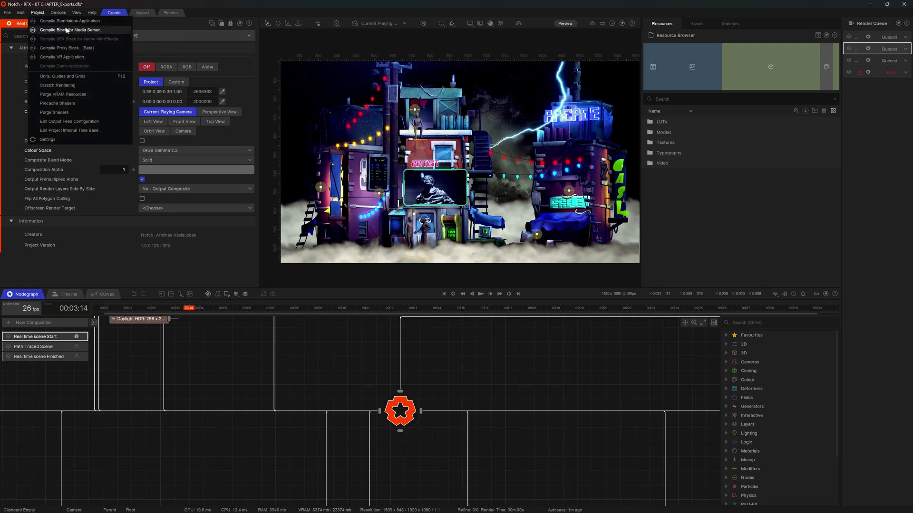
pyautogui.click(903, 7)
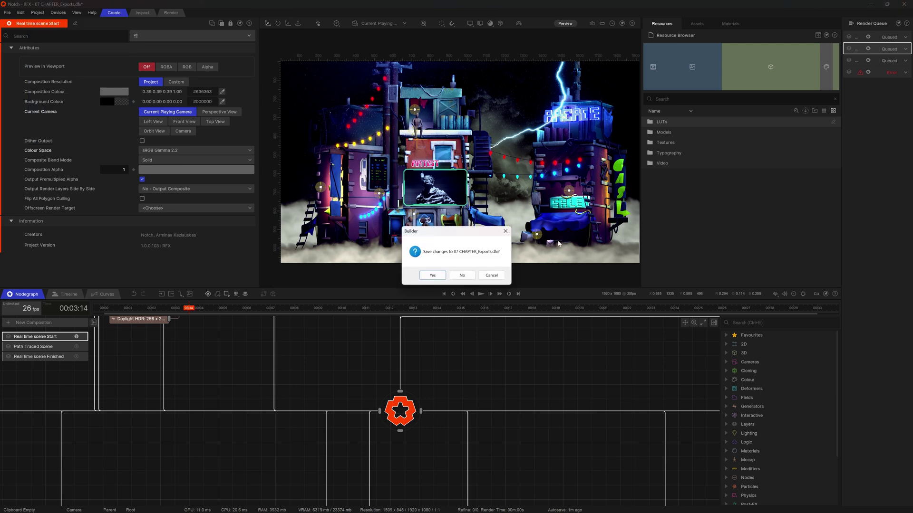
pyautogui.click(462, 276)
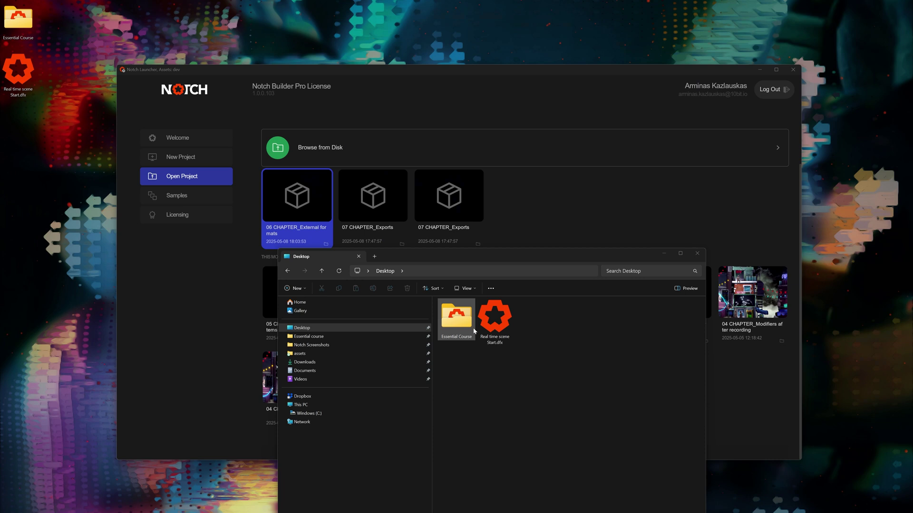
pyautogui.click(511, 331)
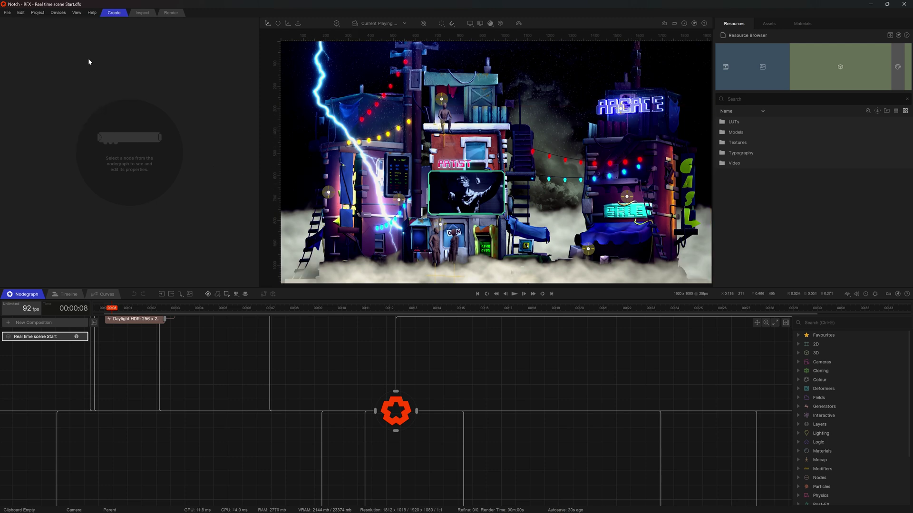
# Begin a standalone application export and create a folder named EXE on the Desktop as its destination.
pyautogui.click(37, 13)
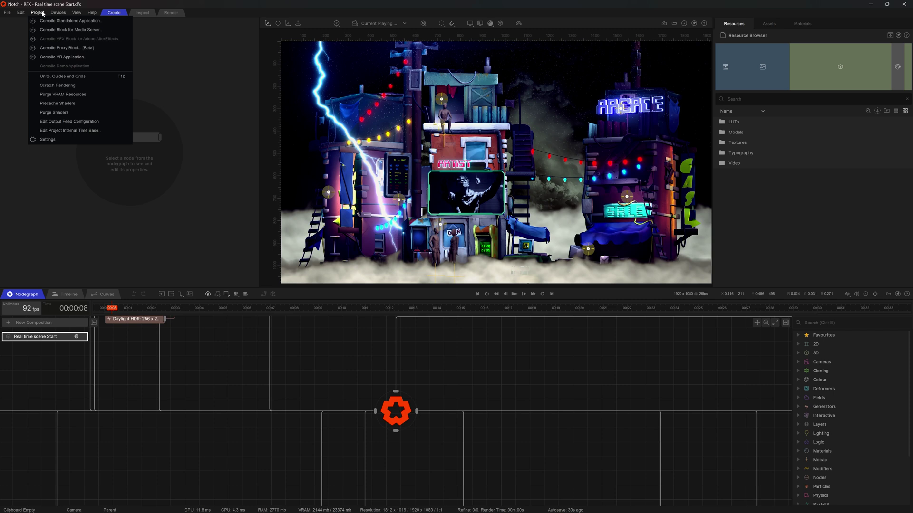
pyautogui.click(72, 21)
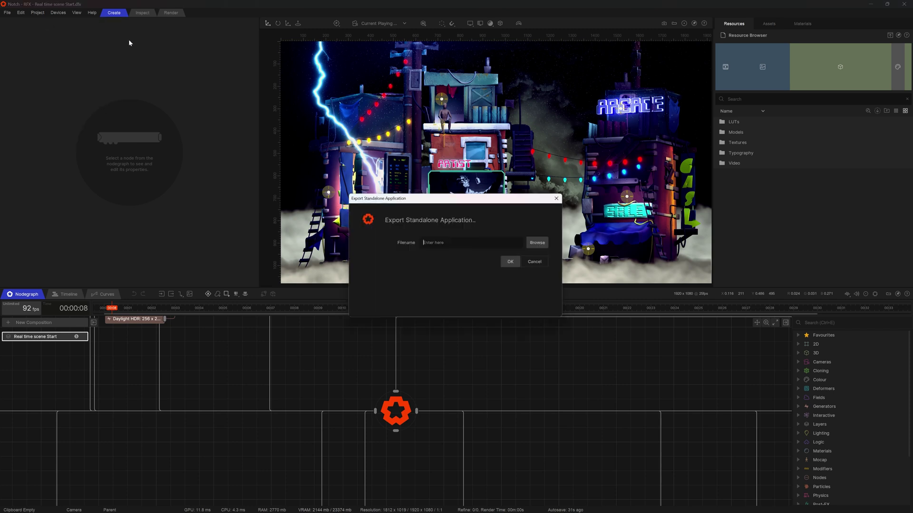
pyautogui.click(536, 243)
pyautogui.click(452, 272)
pyautogui.rightClick(452, 272)
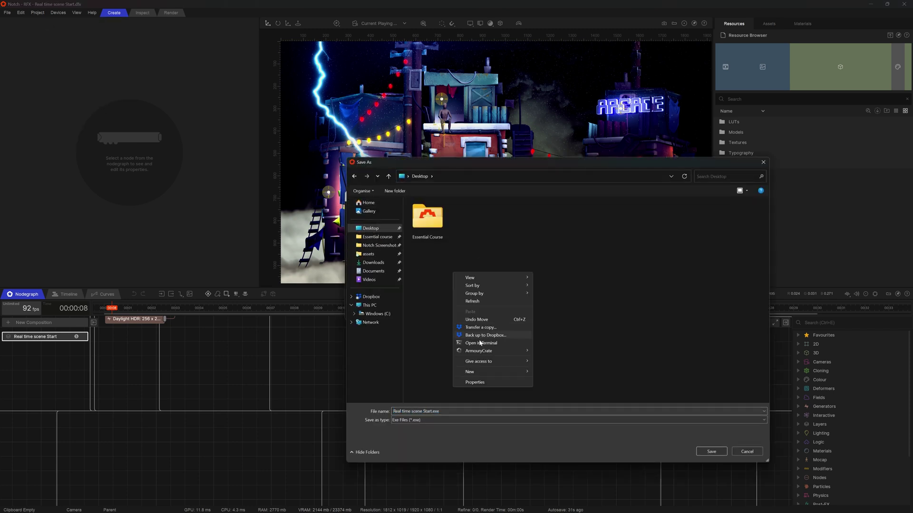
pyautogui.moveTo(476, 372)
pyautogui.click(552, 373)
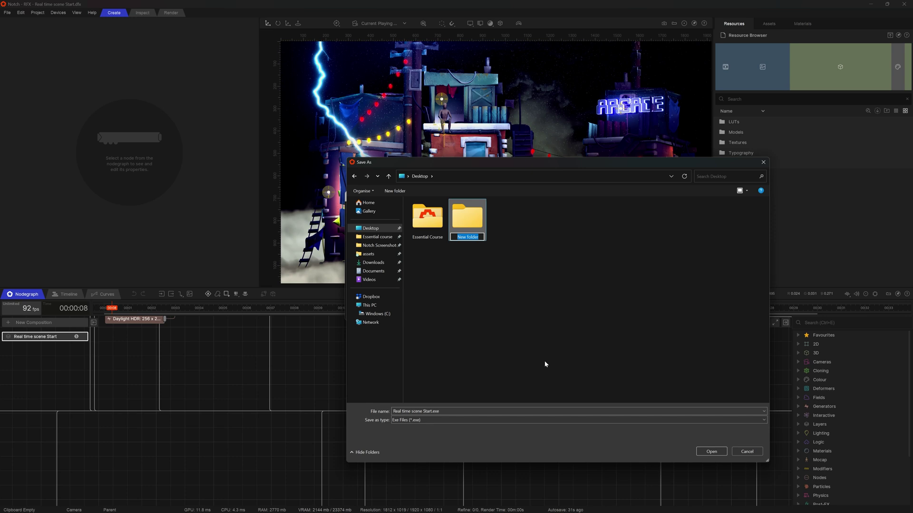
pyautogui.write('EXE')
pyautogui.press('Return')
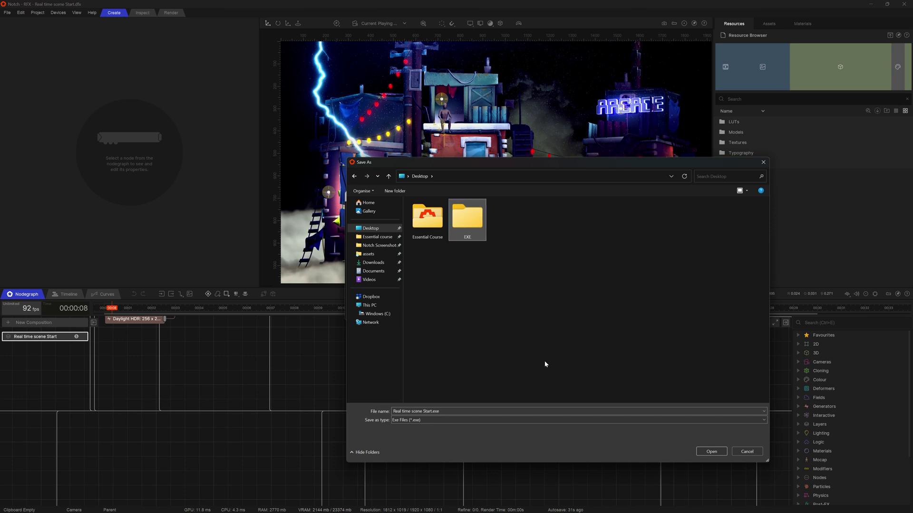
# Export the standalone application into the EXE folder as Real time scene Start.exe.
pyautogui.doubleClick(479, 236)
pyautogui.click(711, 451)
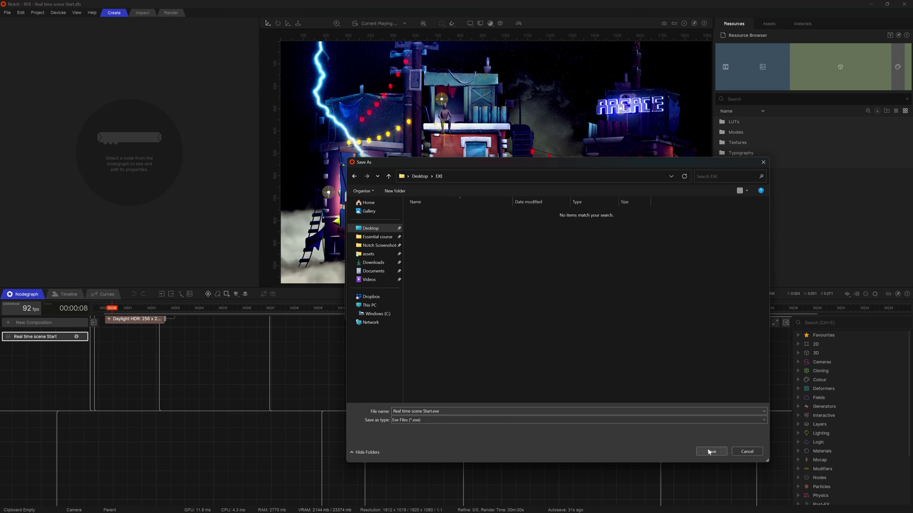
pyautogui.click(509, 264)
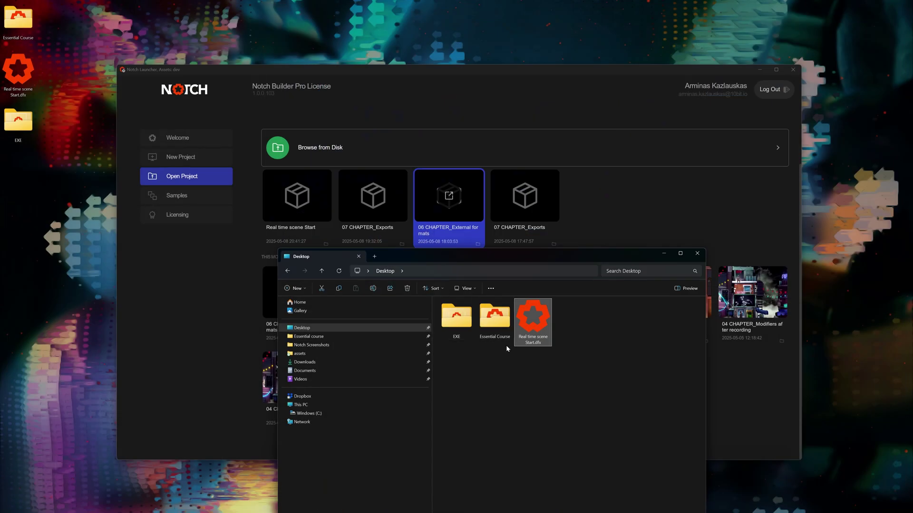
# Run Real time scene Start.exe from the EXE folder at 1920x1080, watch the scene play, and quit it.
pyautogui.doubleClick(458, 321)
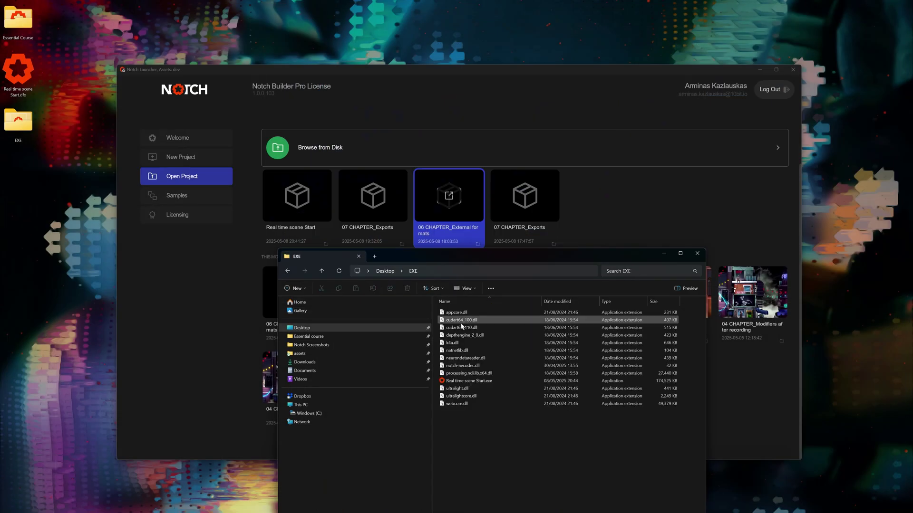
pyautogui.doubleClick(457, 382)
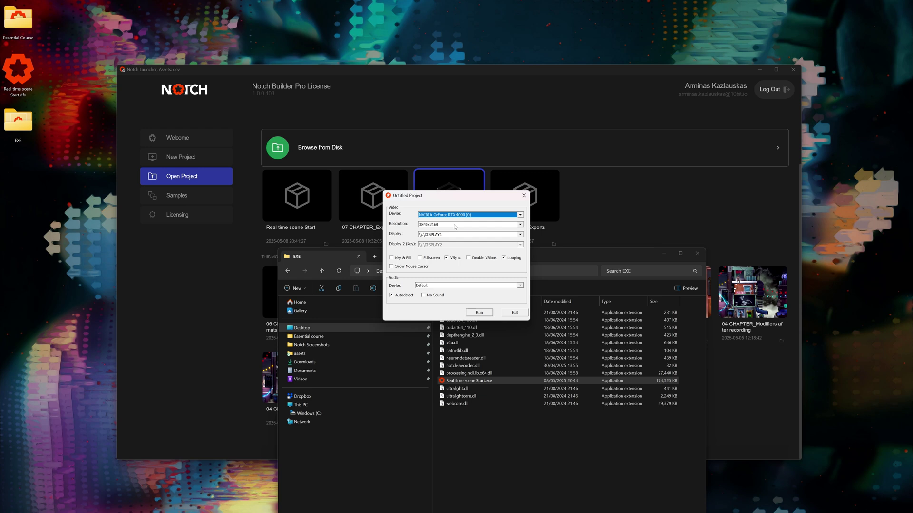
pyautogui.press('Tab')
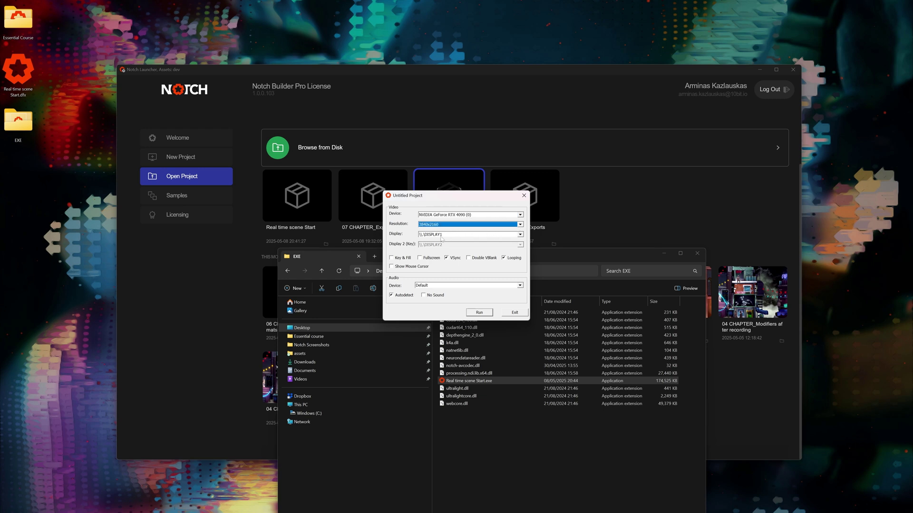
pyautogui.click(504, 224)
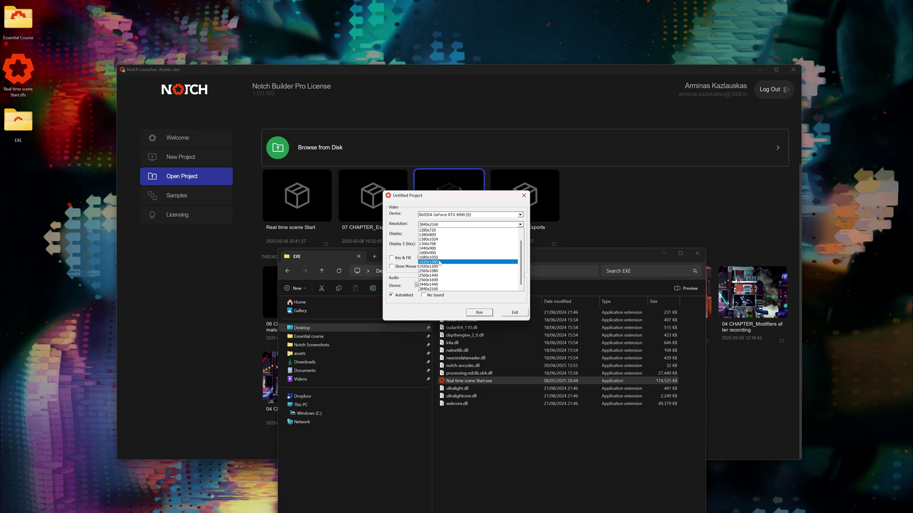
pyautogui.click(441, 262)
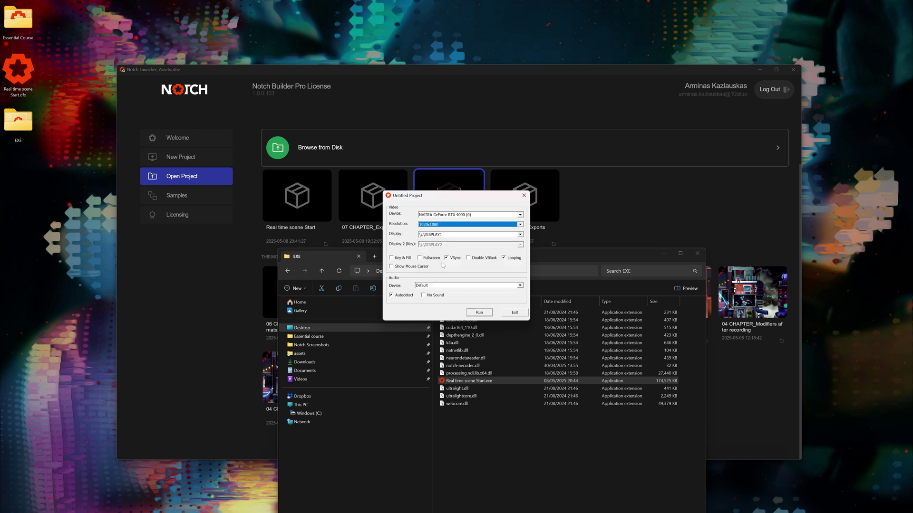
pyautogui.click(479, 313)
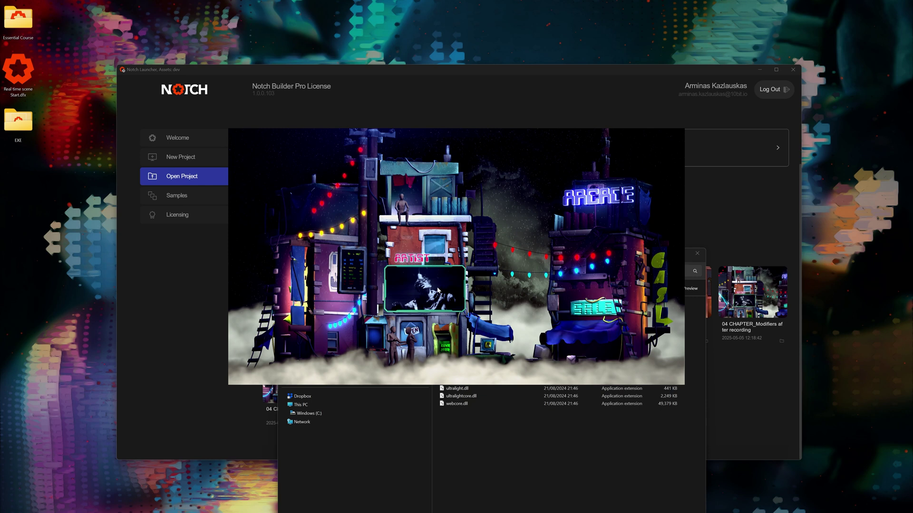
pyautogui.press('Escape')
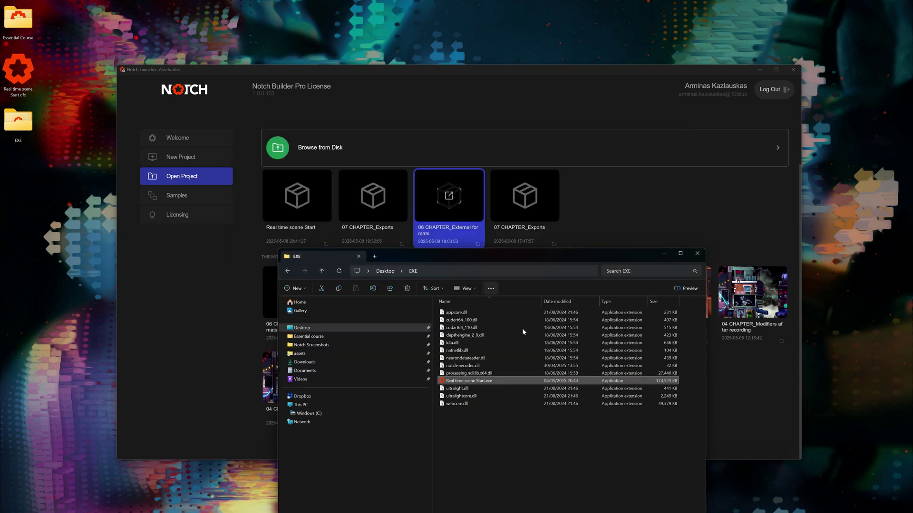
# Reopen Real time scene Start.dfx from the Desktop and check the project's option for compiling a media server block.
pyautogui.click(480, 444)
pyautogui.click(302, 328)
pyautogui.doubleClick(533, 323)
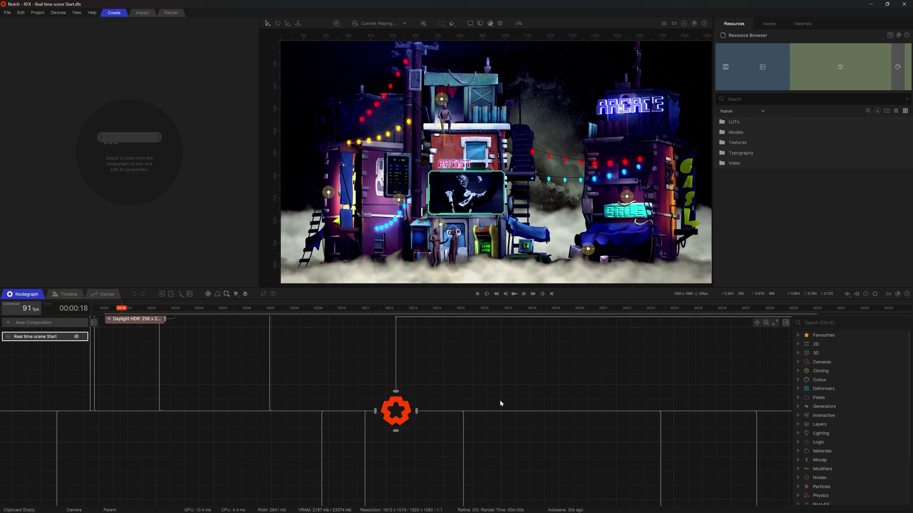
pyautogui.click(37, 14)
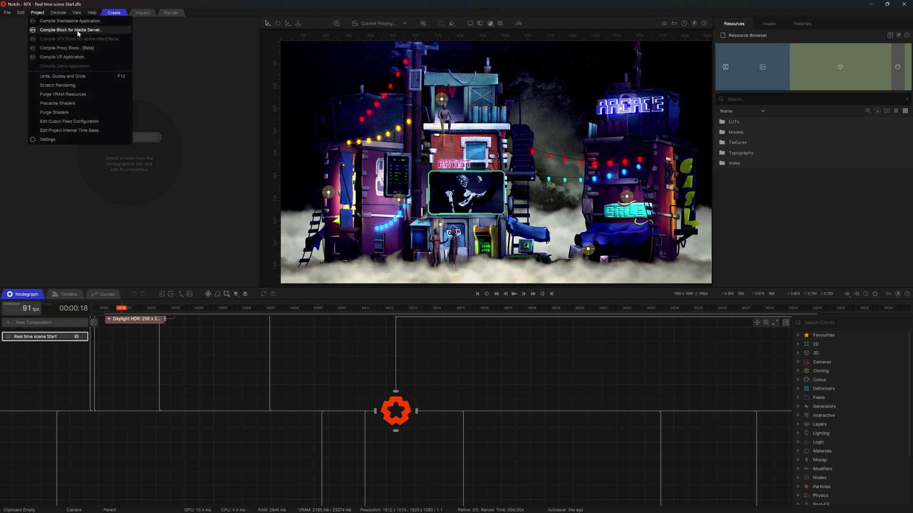
pyautogui.click(485, 377)
# Find the Camera node in the nodegraph, start the timeline playing, and select the node to show its properties.
pyautogui.scroll(-2, 485, 378)
pyautogui.moveTo(597, 378); pyautogui.dragTo(497, 369, button='middle')
pyautogui.scroll(-1, 489, 380)
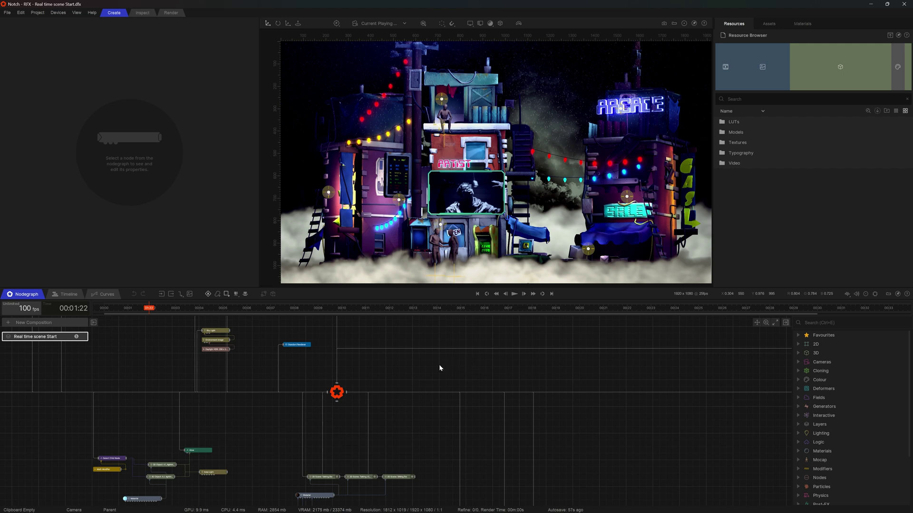
pyautogui.moveTo(618, 377); pyautogui.dragTo(153, 395, button='middle')
pyautogui.scroll(2, 586, 390)
pyautogui.moveTo(596, 386); pyautogui.dragTo(500, 412, button='middle')
pyautogui.scroll(2, 503, 398)
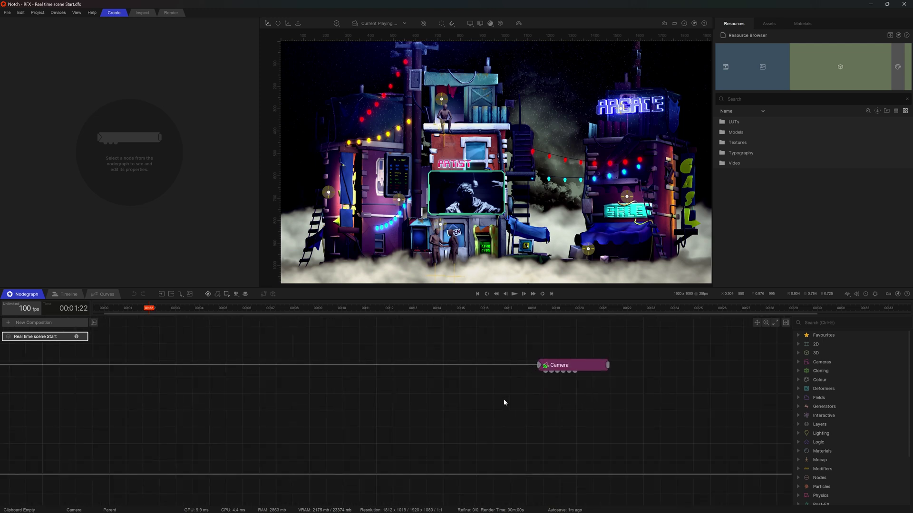
pyautogui.press('space')
pyautogui.click(572, 369)
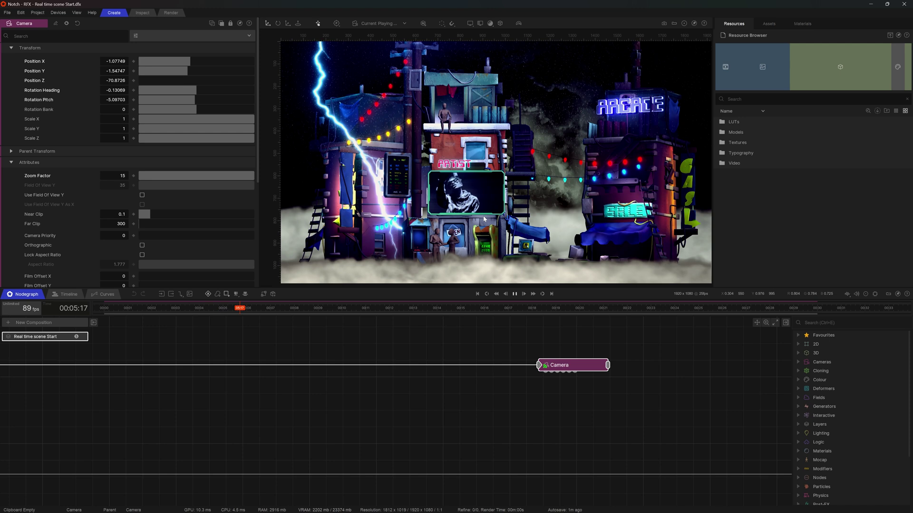
# Pause the timeline and try moving the Camera closer to the artist screen in the viewport.
pyautogui.press('space')
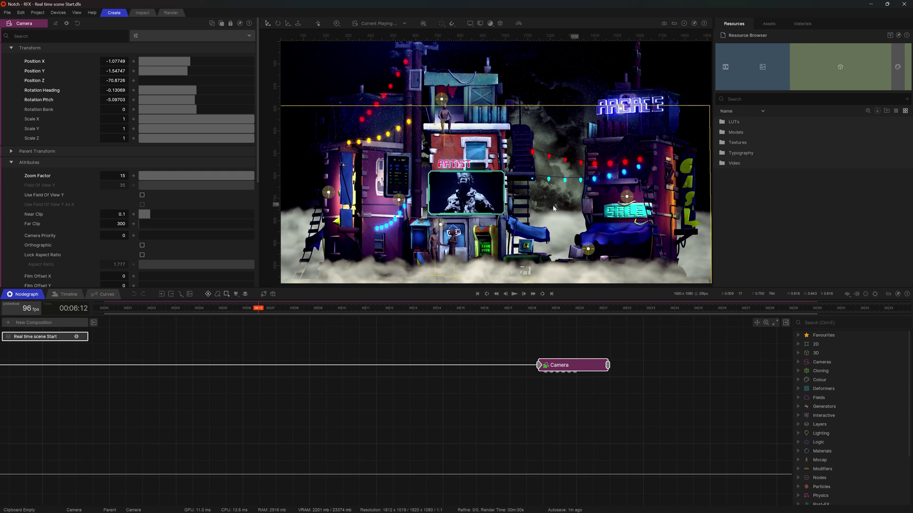
pyautogui.keyDown('alt'); pyautogui.moveTo(706, 106); pyautogui.dragTo(808, 238, button='right'); pyautogui.keyUp('alt')
pyautogui.keyDown('alt'); pyautogui.moveTo(684, 171); pyautogui.dragTo(706, 133, button='middle'); pyautogui.keyUp('alt')
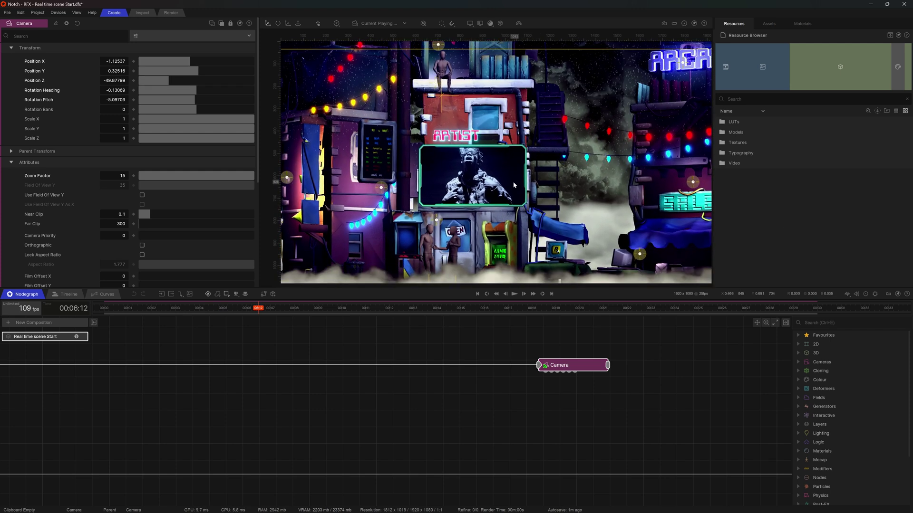
pyautogui.keyDown('alt'); pyautogui.moveTo(706, 133); pyautogui.dragTo(880, 223, button='right'); pyautogui.keyUp('alt')
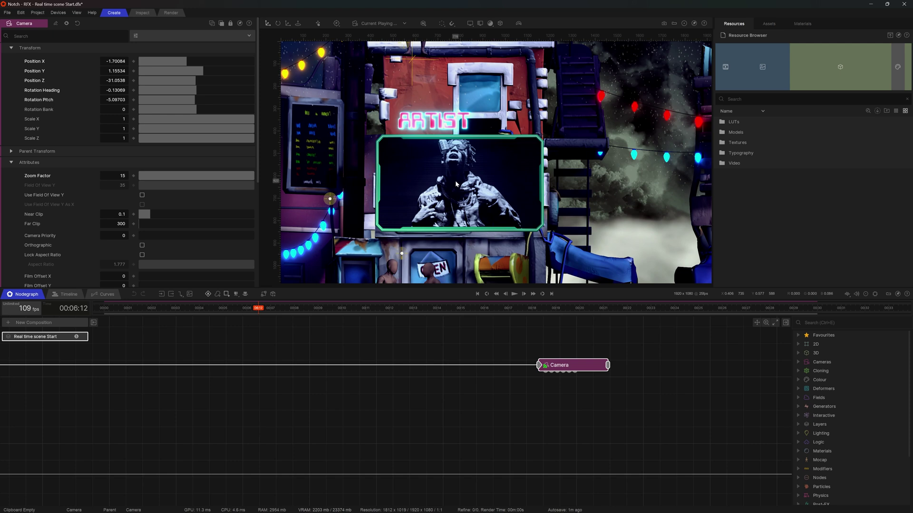
pyautogui.scroll(-5, 455, 181)
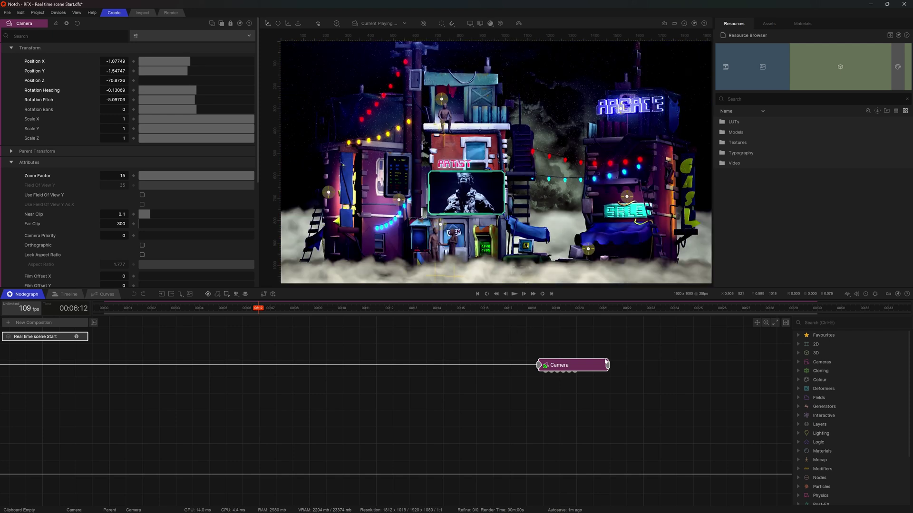
# Add a Smoothing Null node to the nodegraph and connect it to the root above the Camera.
pyautogui.click(498, 399)
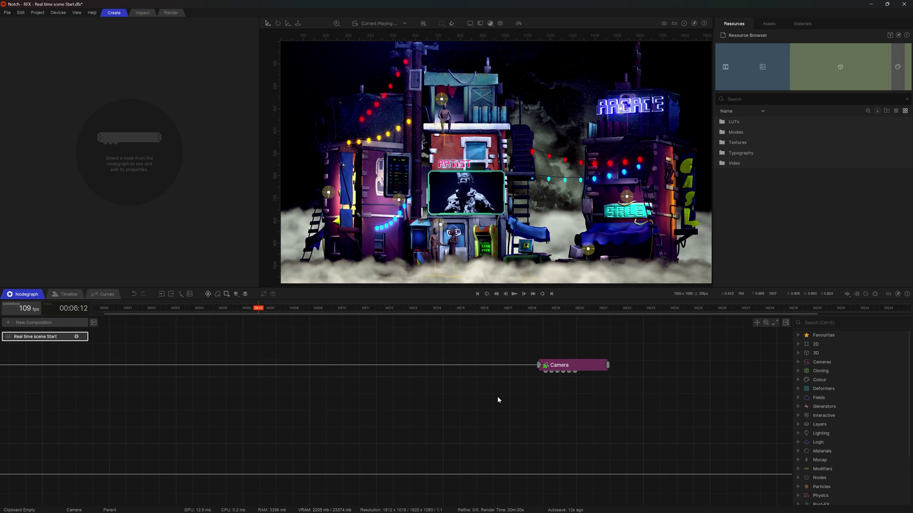
pyautogui.press('Tab')
pyautogui.write('smo')
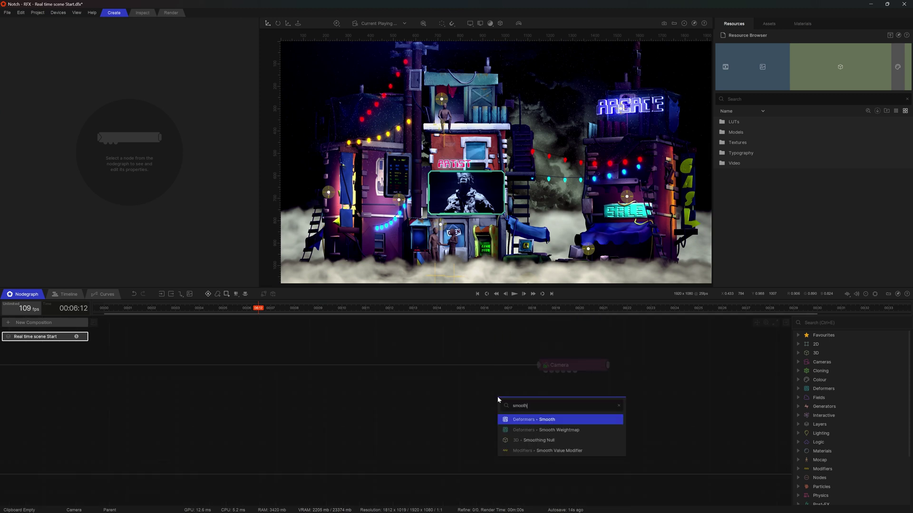
pyautogui.write('oth')
pyautogui.press('Down')
pyautogui.press('Down')
pyautogui.press('Return')
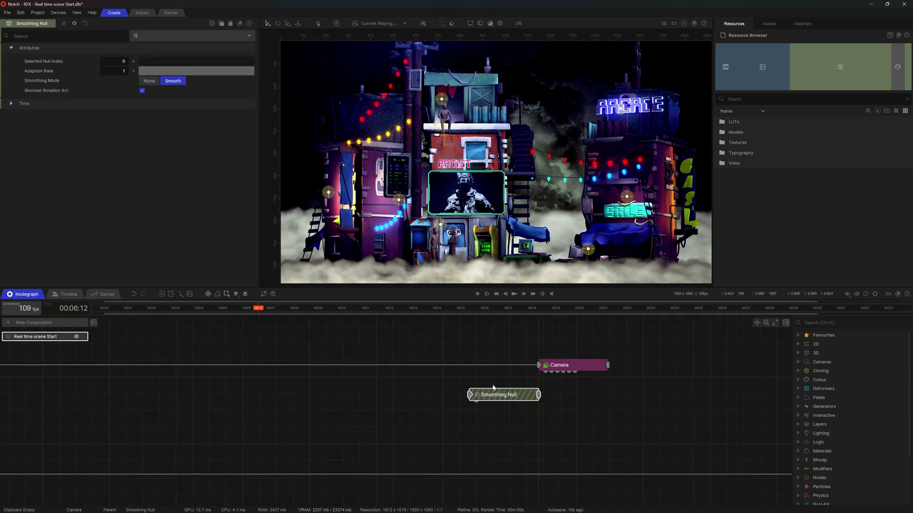
pyautogui.moveTo(493, 388); pyautogui.dragTo(459, 336)
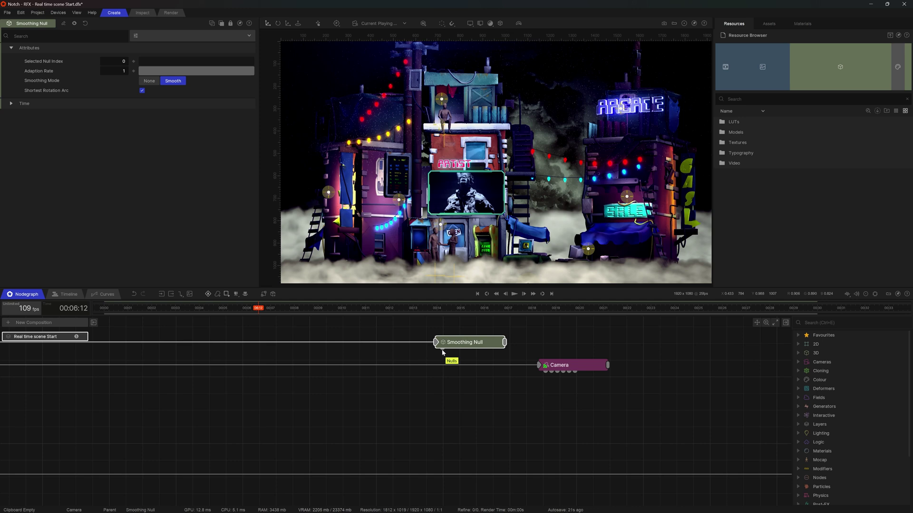
pyautogui.click(446, 372)
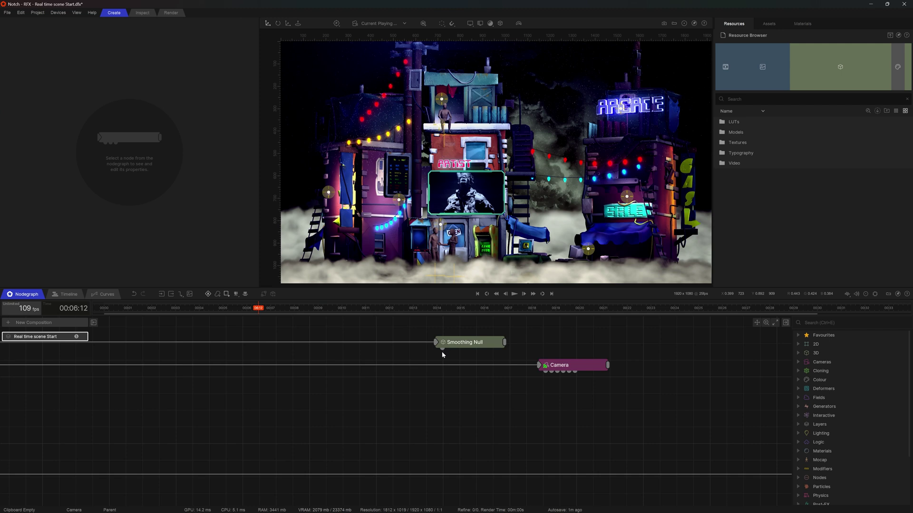
# Add a Null node below the Smoothing Null and link it to the Smoothing Null's Nulls input.
pyautogui.click(581, 368)
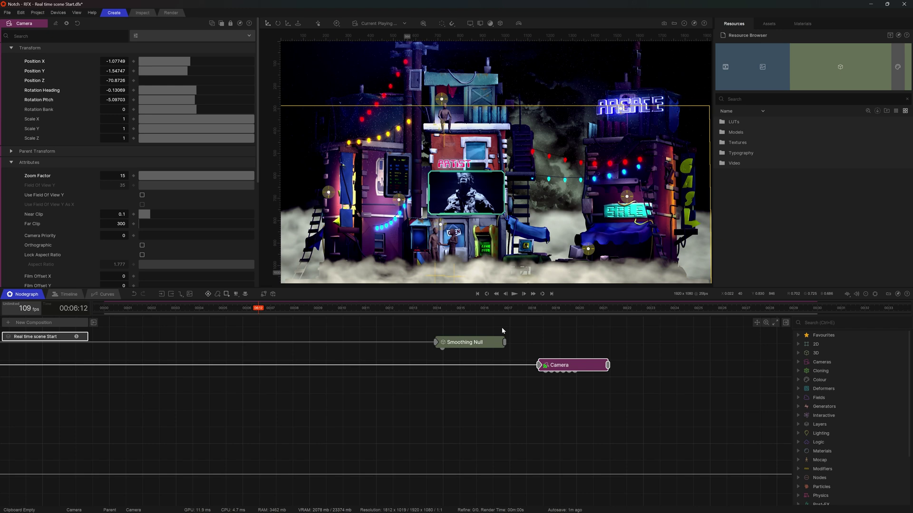
pyautogui.click(455, 400)
pyautogui.press('Tab')
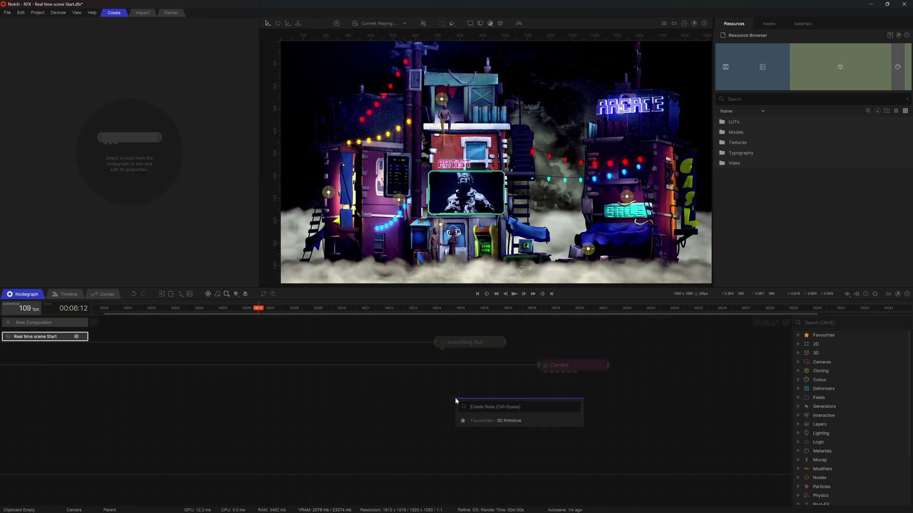
pyautogui.write('null')
pyautogui.click(481, 407)
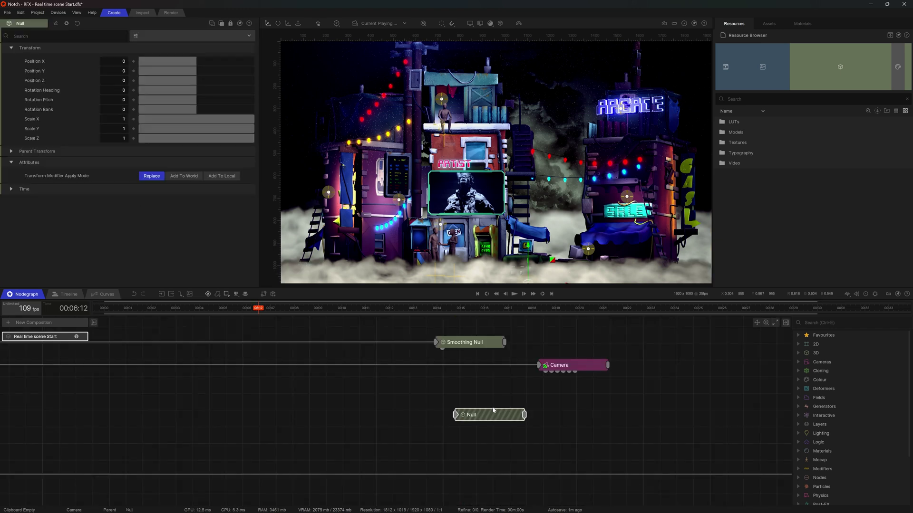
pyautogui.moveTo(449, 393); pyautogui.dragTo(442, 349)
# Copy the Camera's whole Transform property group and paste it onto the Null node.
pyautogui.click(559, 365)
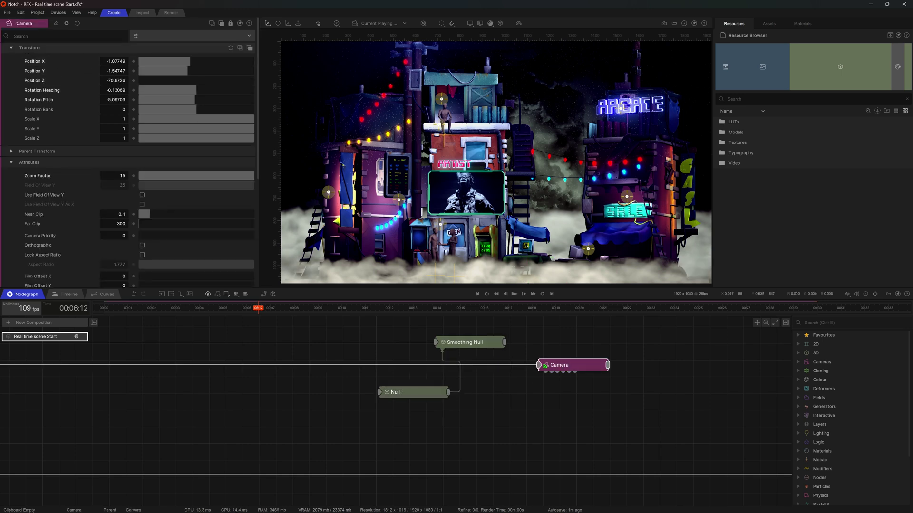
pyautogui.click(42, 49)
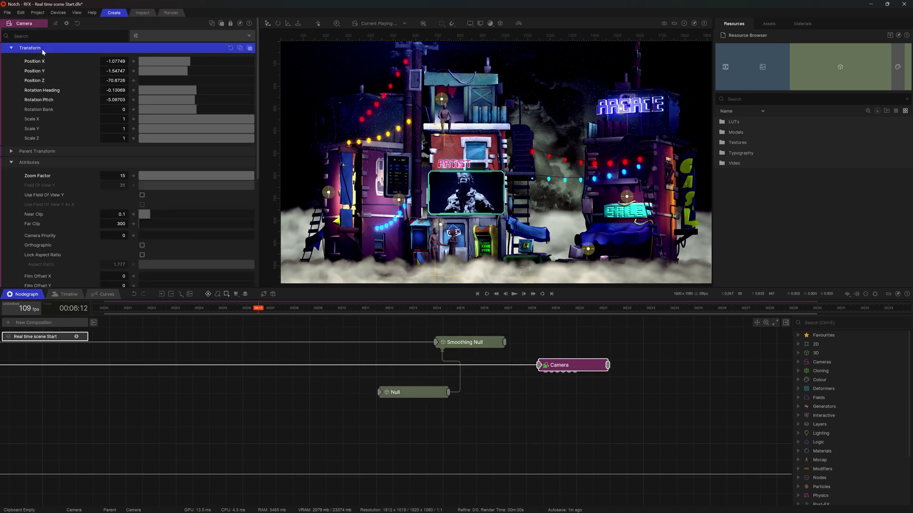
pyautogui.hotkey('ctrl', 'c')
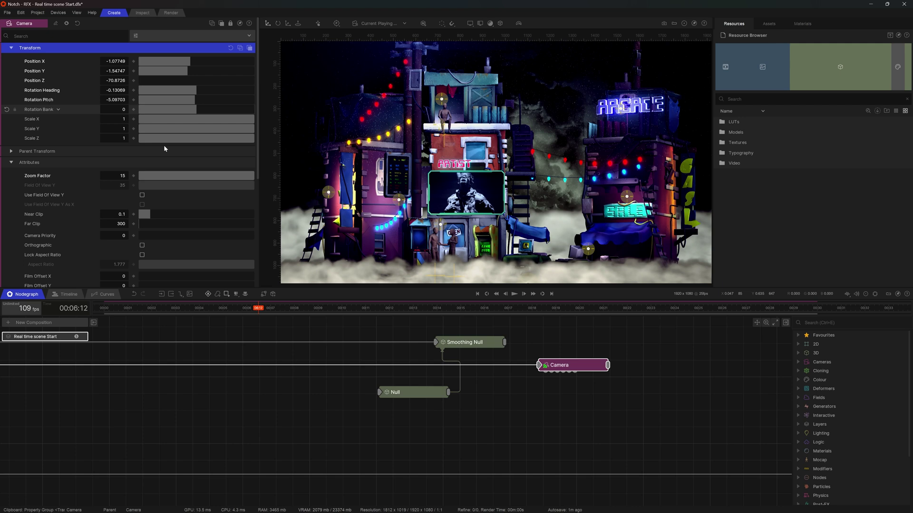
pyautogui.click(414, 393)
pyautogui.click(44, 50)
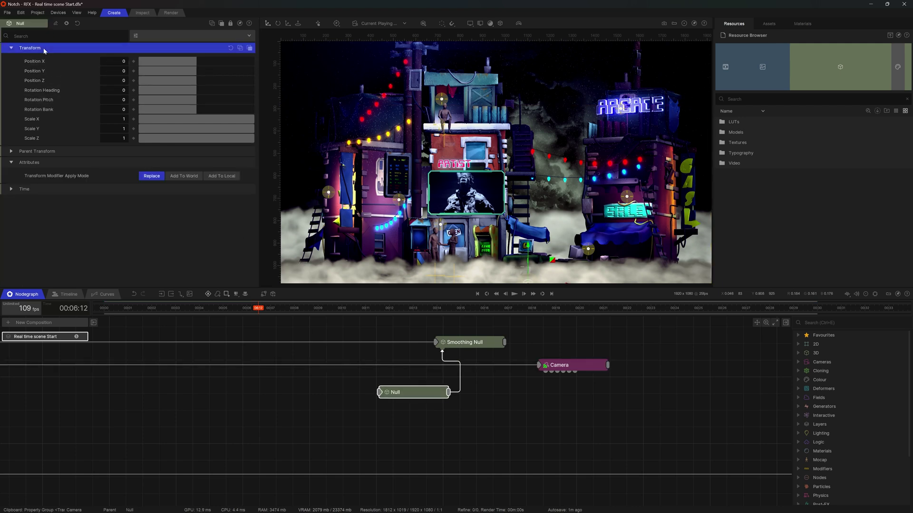
pyautogui.hotkey('ctrl', 'v')
# Rearrange the Camera and Null nodes below the Smoothing Null in the nodegraph.
pyautogui.moveTo(570, 366); pyautogui.dragTo(504, 394)
pyautogui.moveTo(568, 387); pyautogui.dragTo(522, 393)
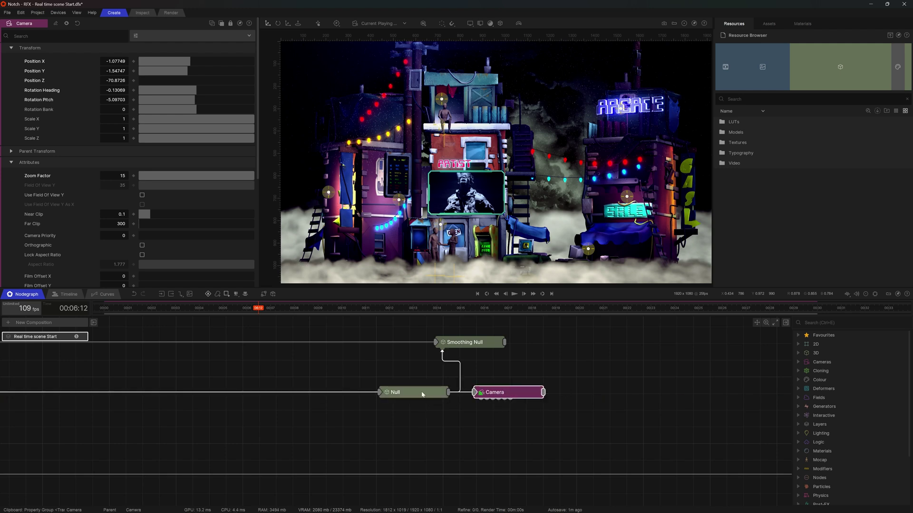
pyautogui.moveTo(422, 393); pyautogui.dragTo(418, 373)
# Move the Camera in to frame the artist screen closely, at about position X -2.35, Y 2.19, Z -15.04.
pyautogui.click(506, 392)
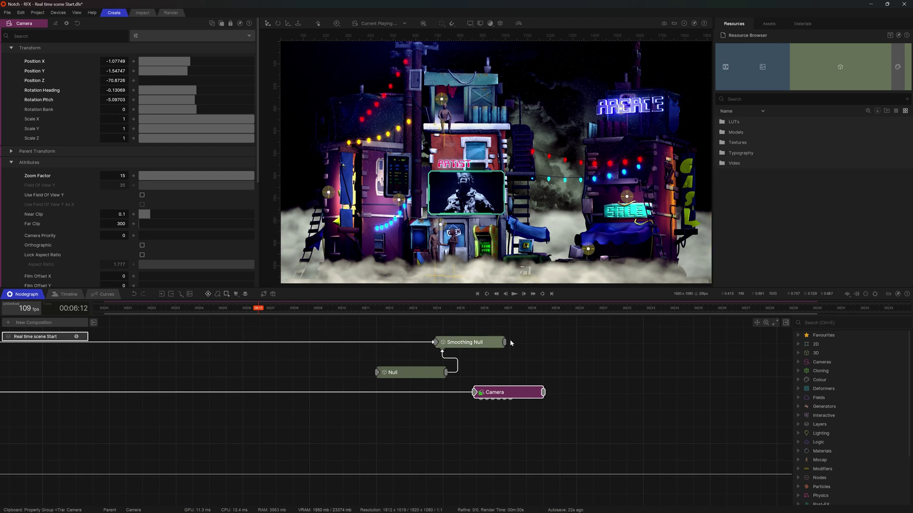
pyautogui.keyDown('alt'); pyautogui.moveTo(445, 223); pyautogui.dragTo(737, 202, button='right'); pyautogui.keyUp('alt')
pyautogui.keyDown('alt'); pyautogui.moveTo(487, 213); pyautogui.dragTo(495, 197, button='middle'); pyautogui.keyUp('alt')
pyautogui.scroll(4, 496, 195)
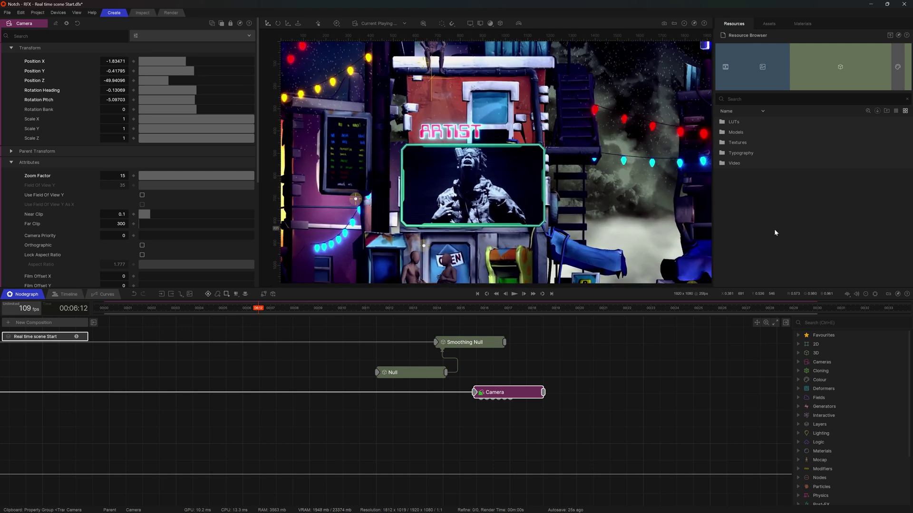
pyautogui.scroll(5, 425, 217)
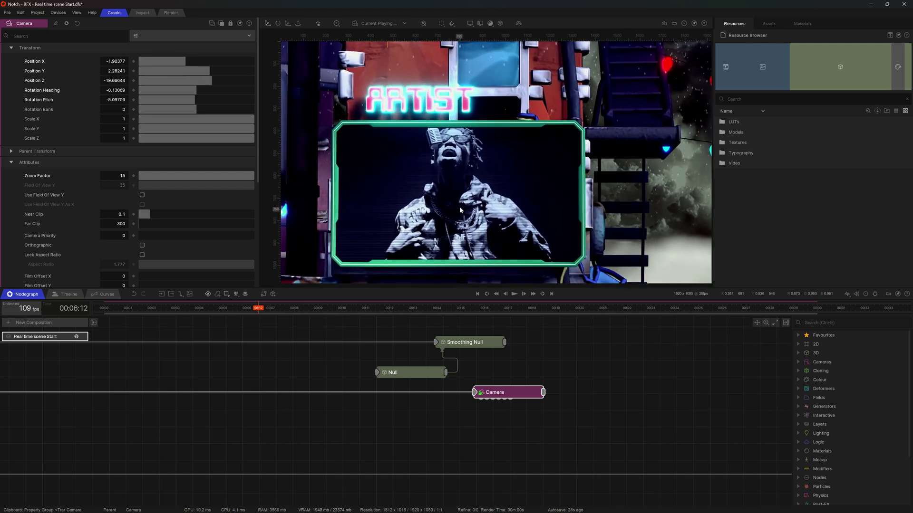
pyautogui.scroll(2, 559, 205)
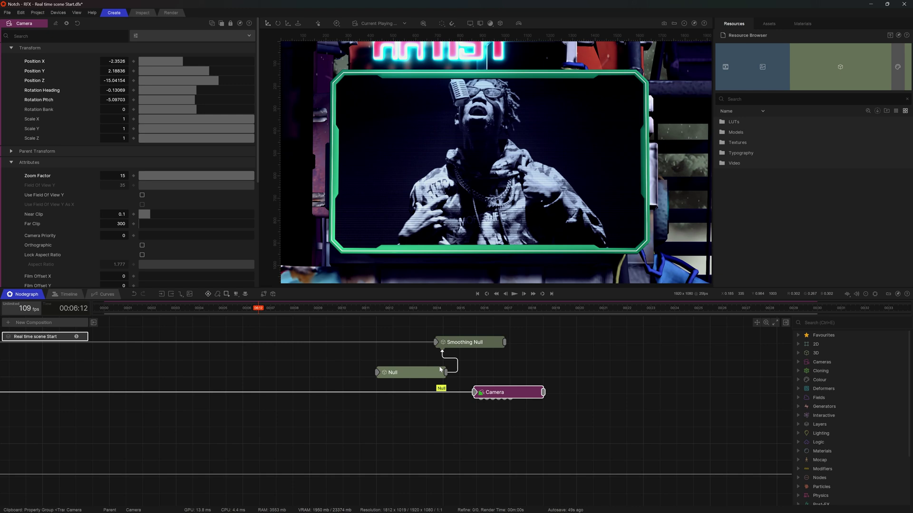
# Disconnect the Camera from the root, place it beside the Smoothing Null, and put a duplicate of it under the Null.
pyautogui.click(464, 394)
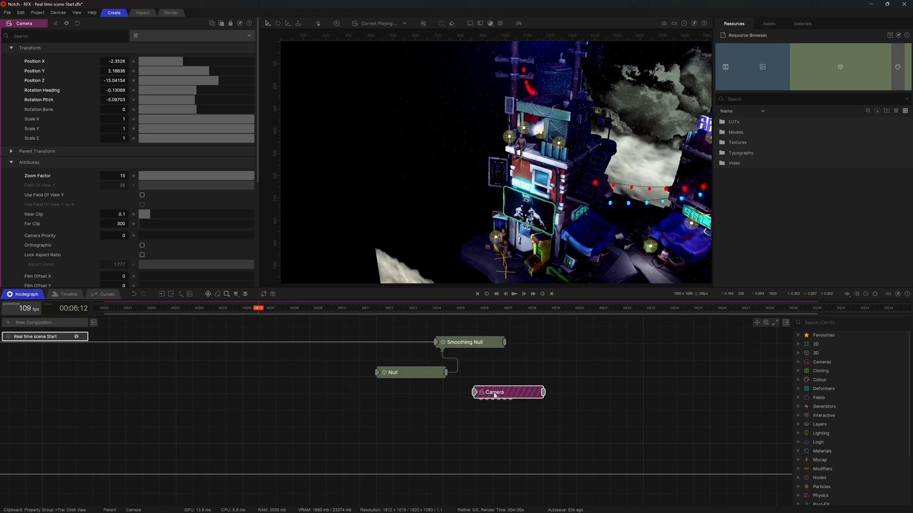
pyautogui.moveTo(497, 395); pyautogui.dragTo(552, 357)
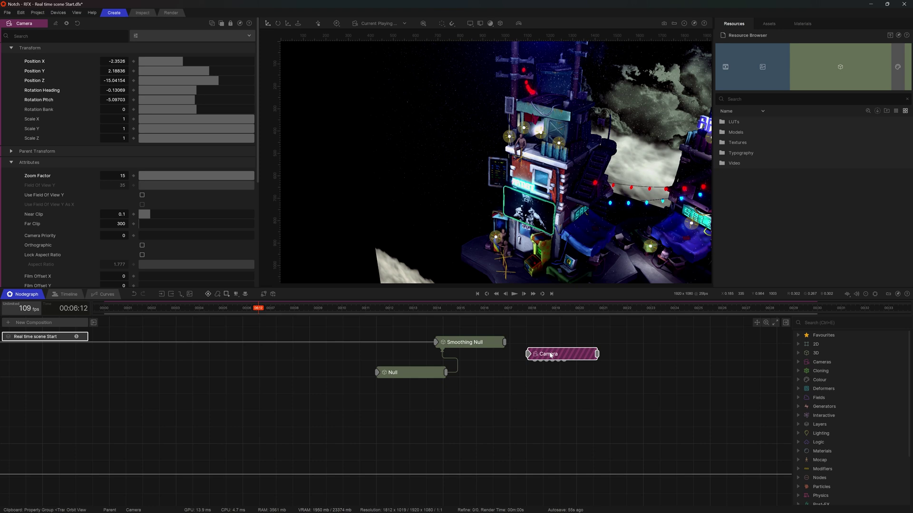
pyautogui.hotkey('ctrl', 'd')
pyautogui.moveTo(557, 358); pyautogui.dragTo(418, 400)
# Replace the duplicate Camera with a 3D Null and link it to the Smoothing Null's Nulls input.
pyautogui.rightClick(417, 398)
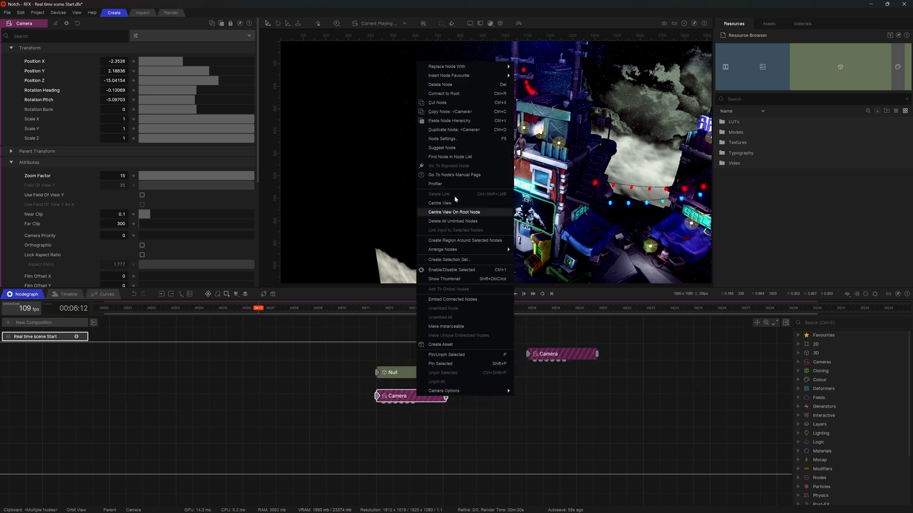
pyautogui.moveTo(481, 67)
pyautogui.moveTo(534, 72)
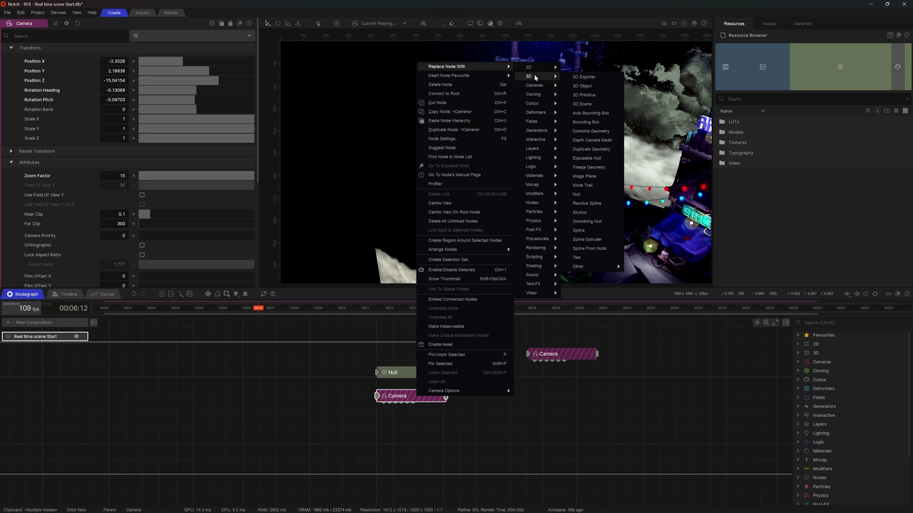
pyautogui.click(584, 196)
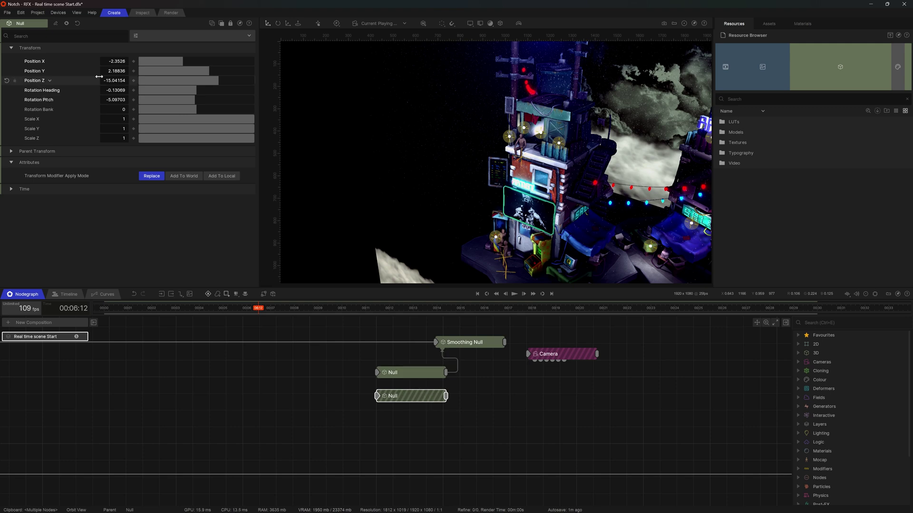
pyautogui.moveTo(446, 396); pyautogui.dragTo(442, 351)
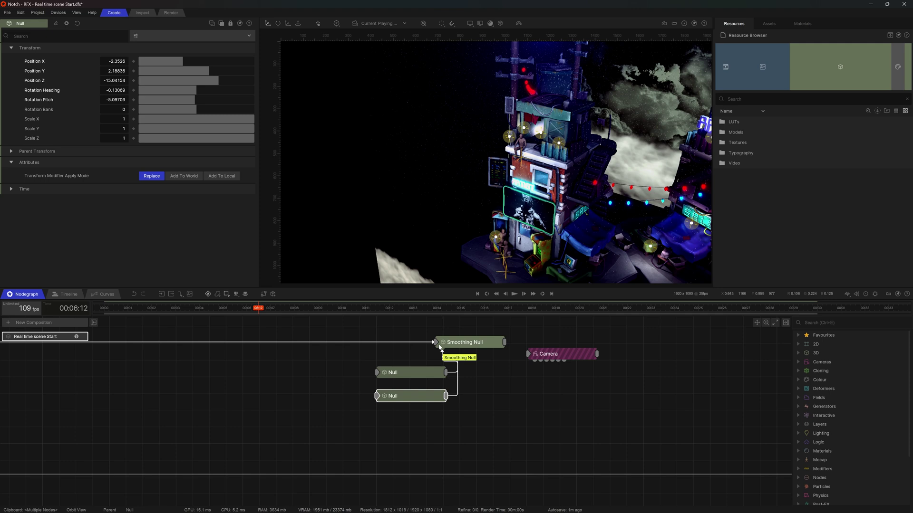
# Align the Camera node with the Smoothing Null and set its position and rotation values to 0.
pyautogui.moveTo(550, 356); pyautogui.dragTo(545, 346)
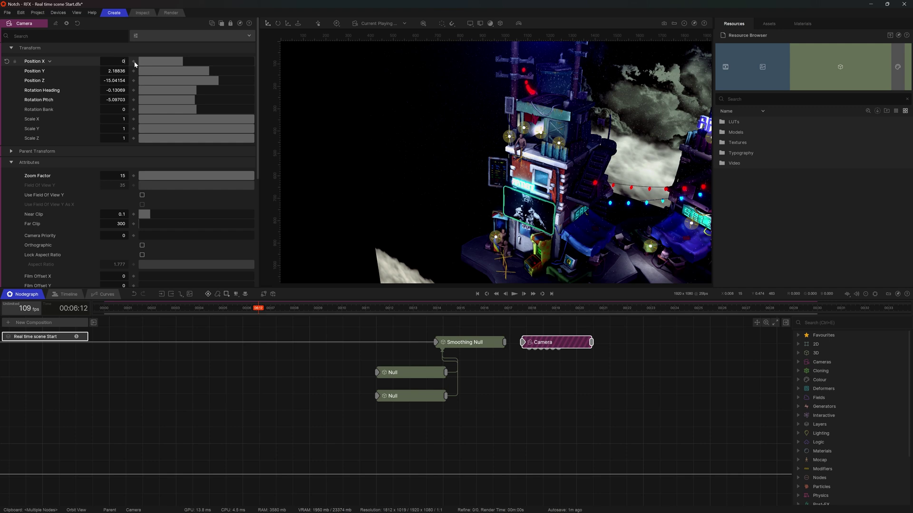
pyautogui.press('Tab')
pyautogui.write('0')
pyautogui.press('Tab')
pyautogui.write('0')
pyautogui.press('Tab')
pyautogui.write('0')
pyautogui.press('Tab')
pyautogui.write('0')
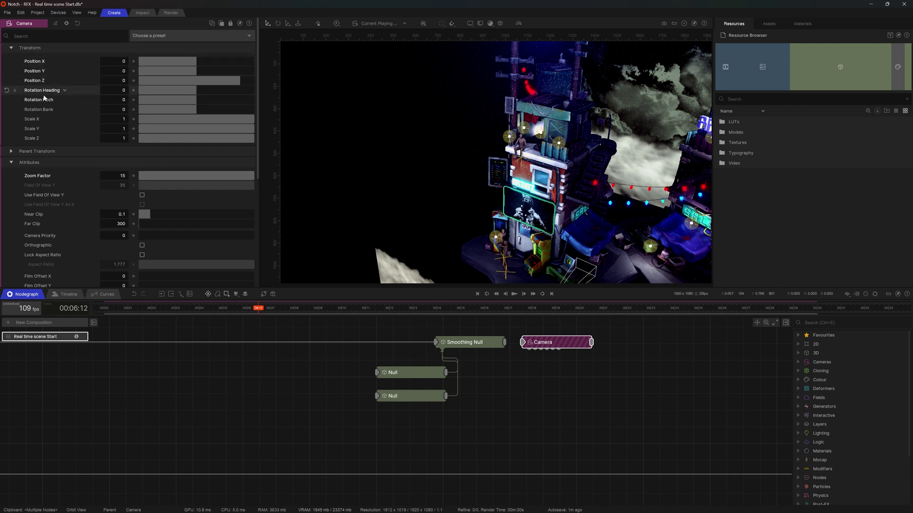
# Check the transforms of both Nulls, connect the Smoothing Null's output to the Camera, and start the timeline playing.
pyautogui.click(419, 372)
pyautogui.click(411, 396)
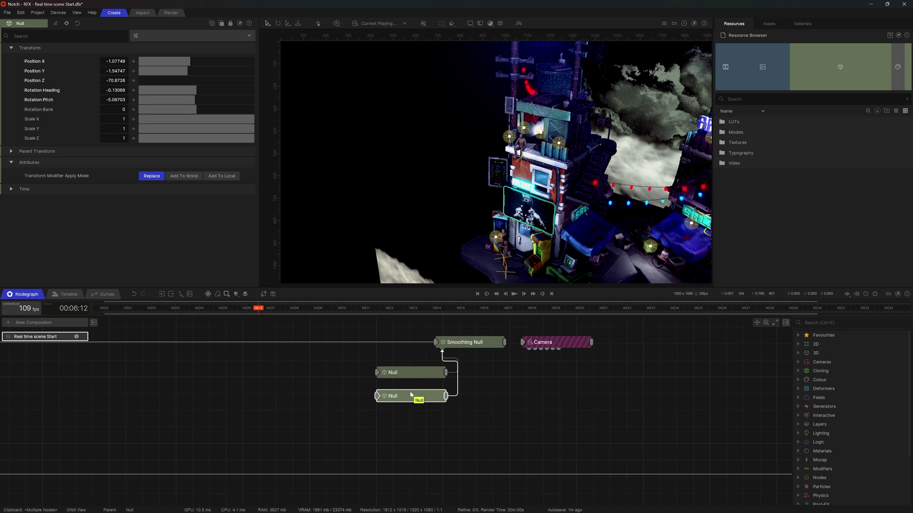
pyautogui.click(406, 372)
pyautogui.click(509, 353)
pyautogui.moveTo(505, 342); pyautogui.dragTo(522, 342)
pyautogui.click(483, 343)
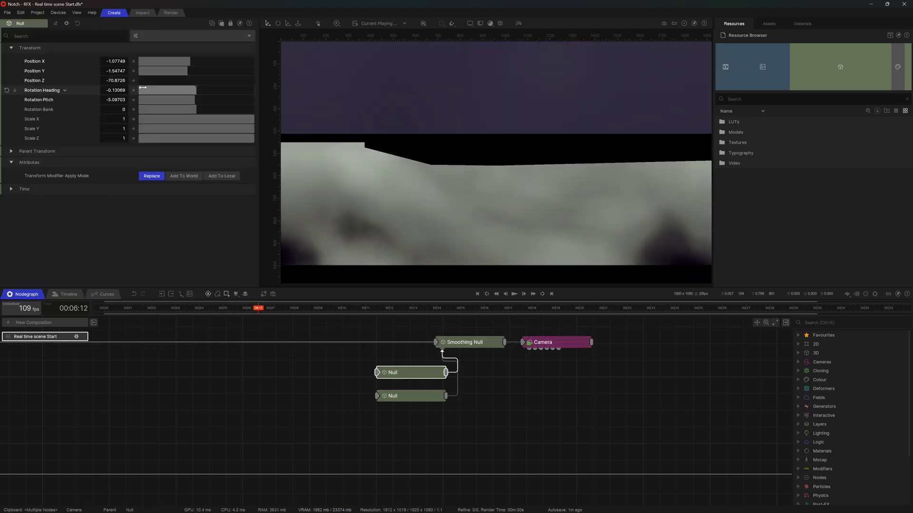
pyautogui.press('space')
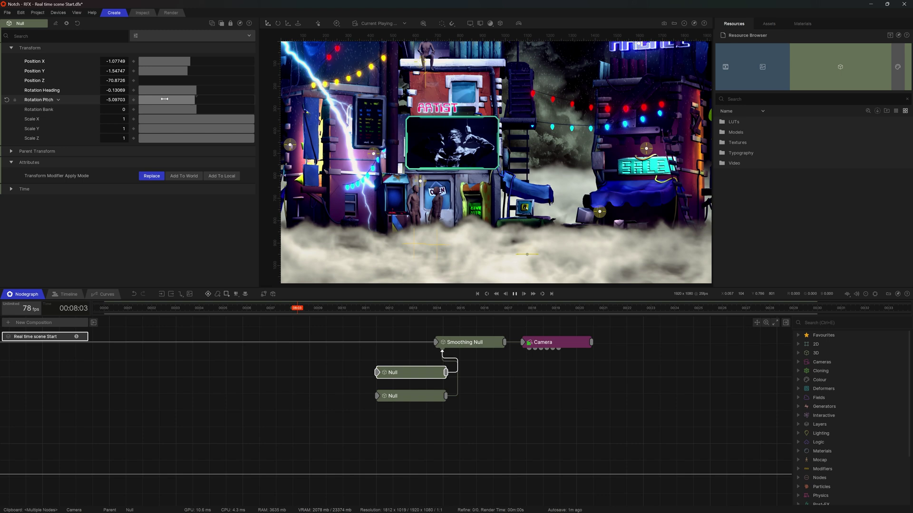
# Test the camera move during playback by setting the Smoothing Null's Selected Null Index to 1 and back to 0.
pyautogui.click(464, 346)
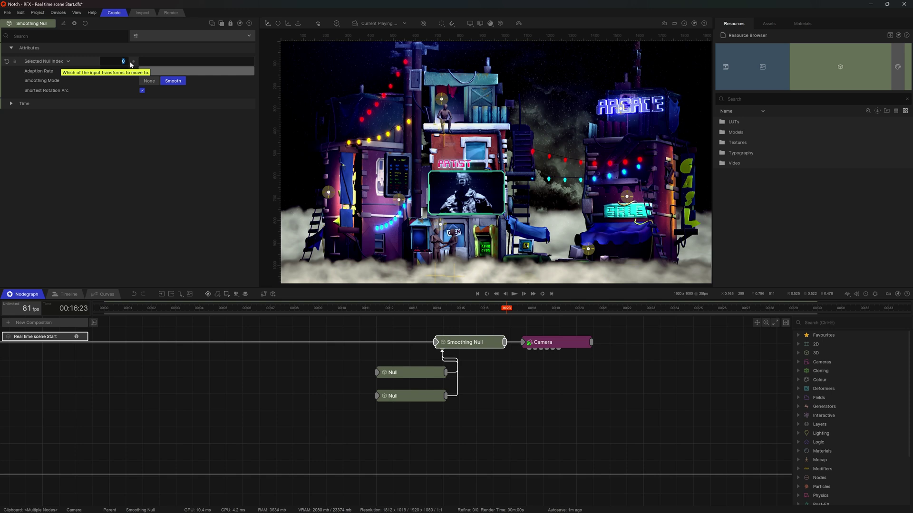
pyautogui.write('1')
pyautogui.press('Return')
pyautogui.press('space')
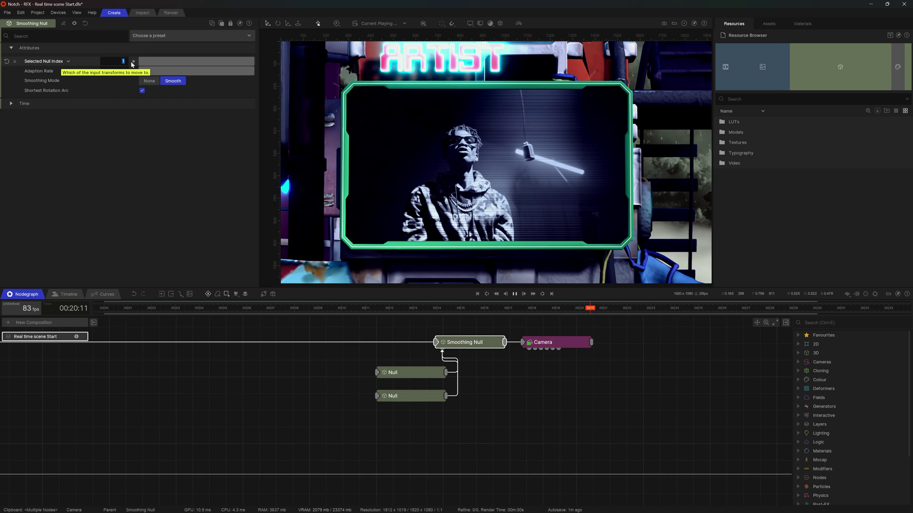
pyautogui.write('0')
pyautogui.press('Return')
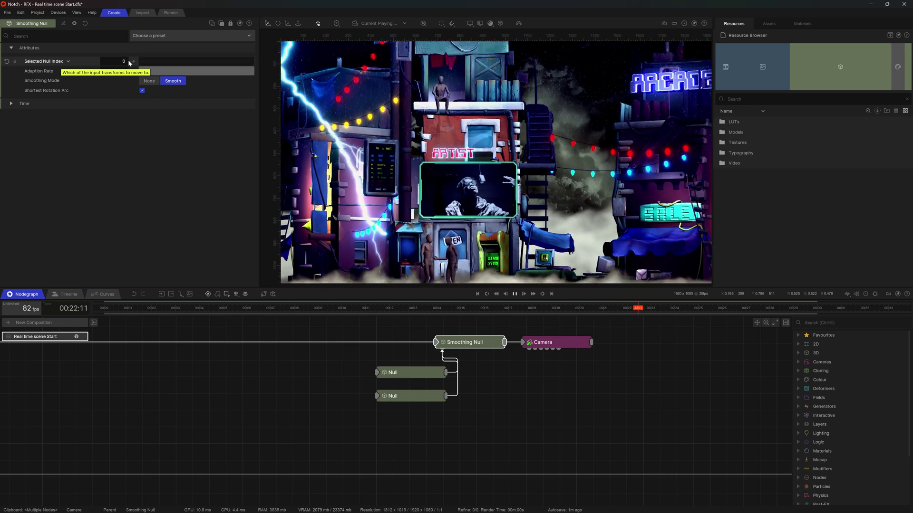
# Repeat the camera switch by setting Selected Null Index to 1 and back to 0, and stop the playback.
pyautogui.write('1')
pyautogui.press('Return')
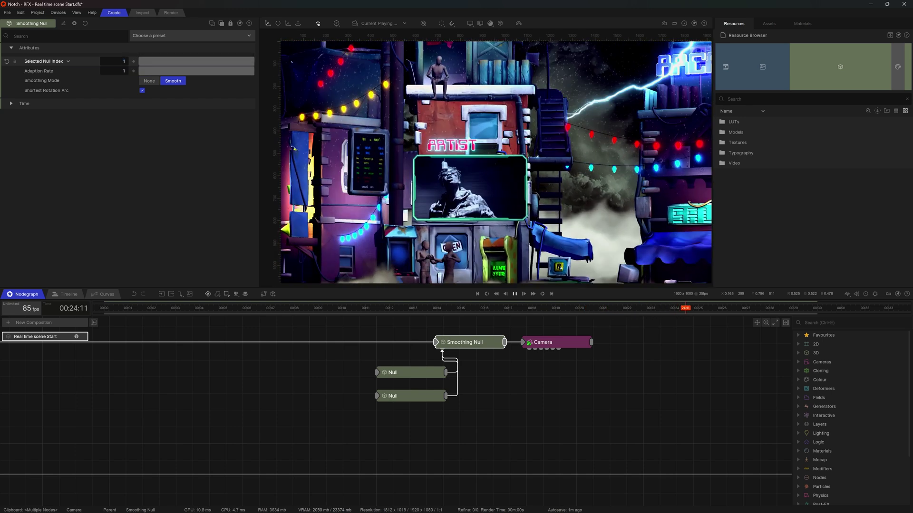
pyautogui.click(123, 61)
pyautogui.write('0')
pyautogui.press('Return')
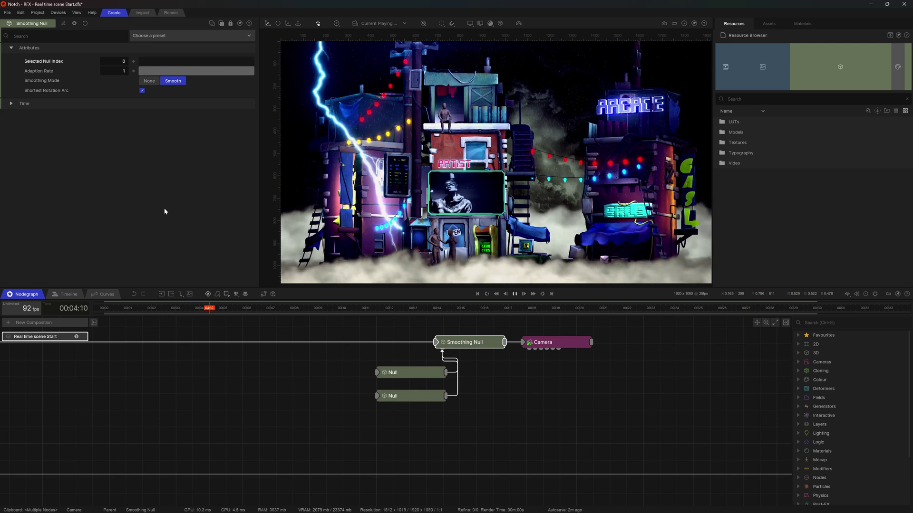
pyautogui.press('space')
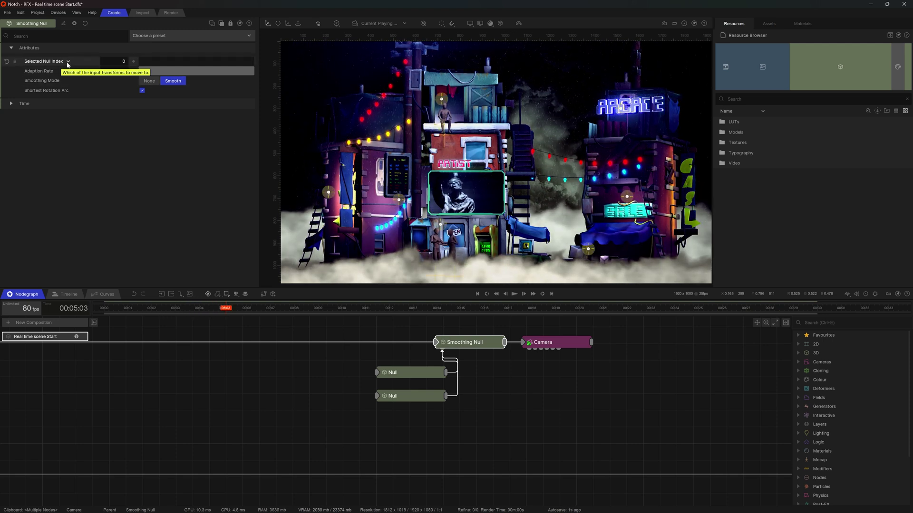
# Expose the Smoothing Null's Selected Null Index to the block and set its exposed name to Camera position.
pyautogui.rightClick(68, 65)
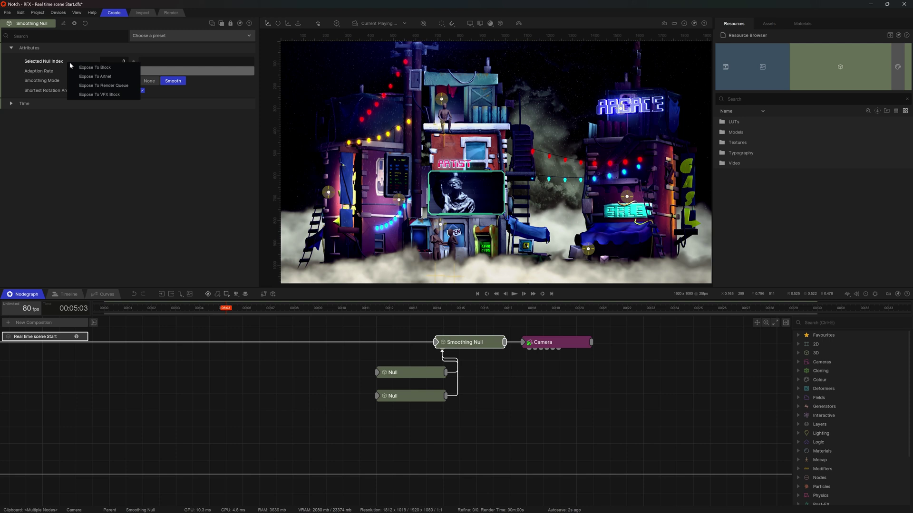
pyautogui.click(83, 69)
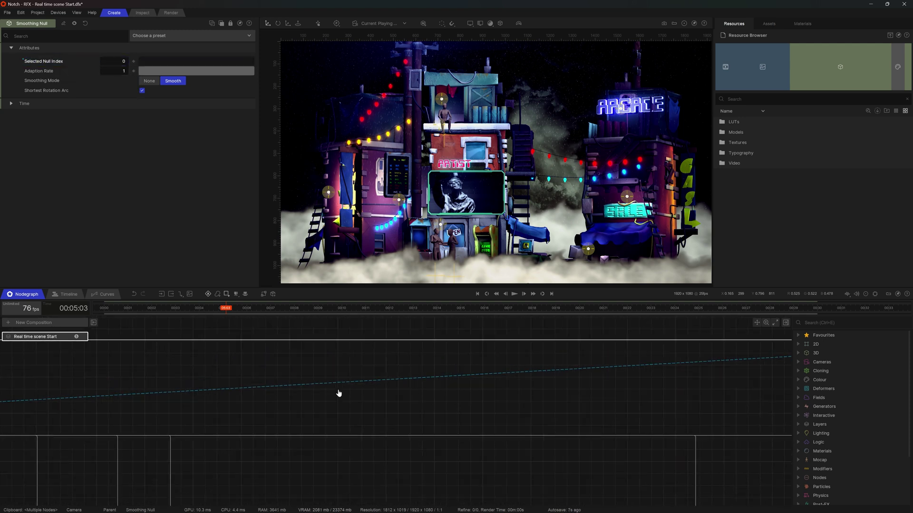
pyautogui.moveTo(179, 394); pyautogui.dragTo(753, 380)
pyautogui.moveTo(753, 380); pyautogui.dragTo(234, 414, button='middle')
pyautogui.scroll(1, 253, 414)
pyautogui.scroll(5, 254, 414)
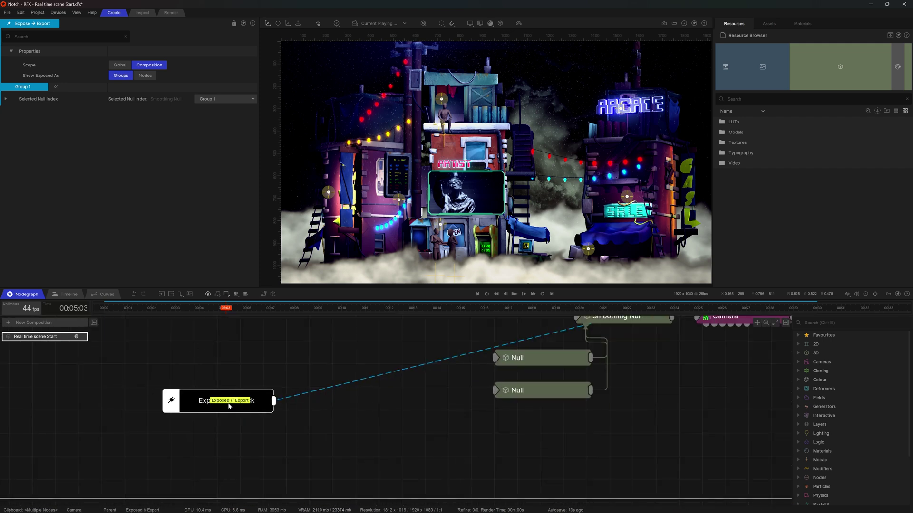
pyautogui.click(6, 100)
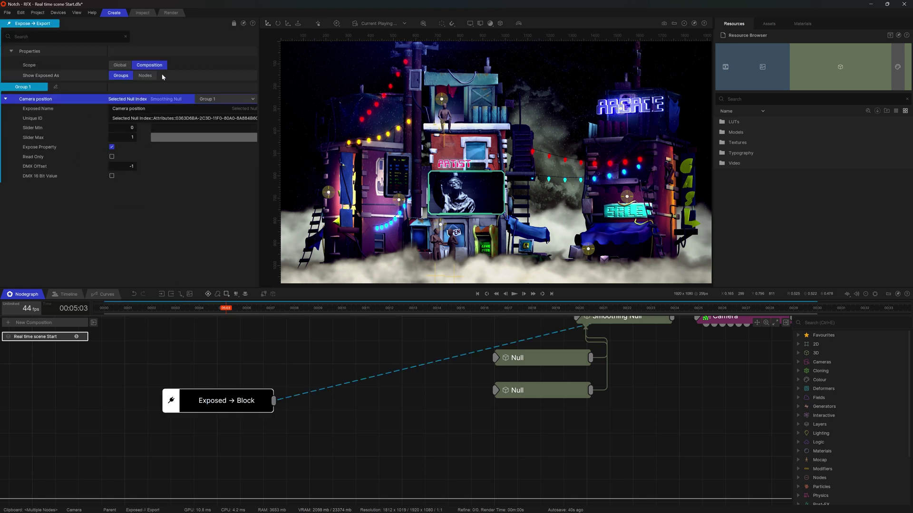
# Show the Remote window and test the Camera position slider during playback, leaving it at about 0.02.
pyautogui.click(77, 13)
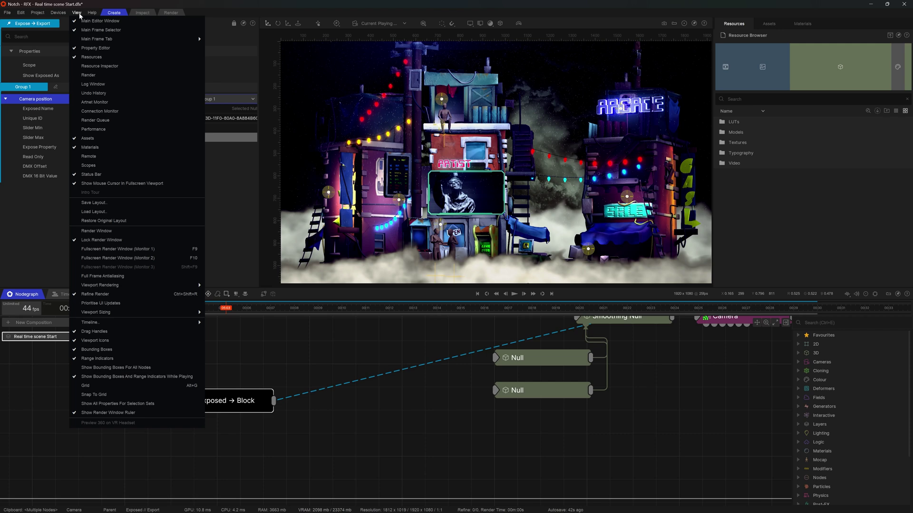
pyautogui.click(95, 158)
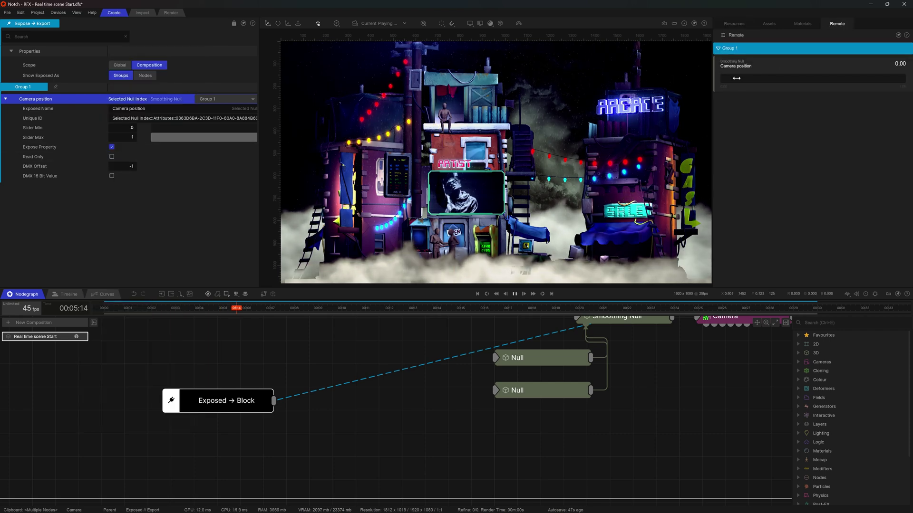
pyautogui.moveTo(772, 78); pyautogui.dragTo(722, 78)
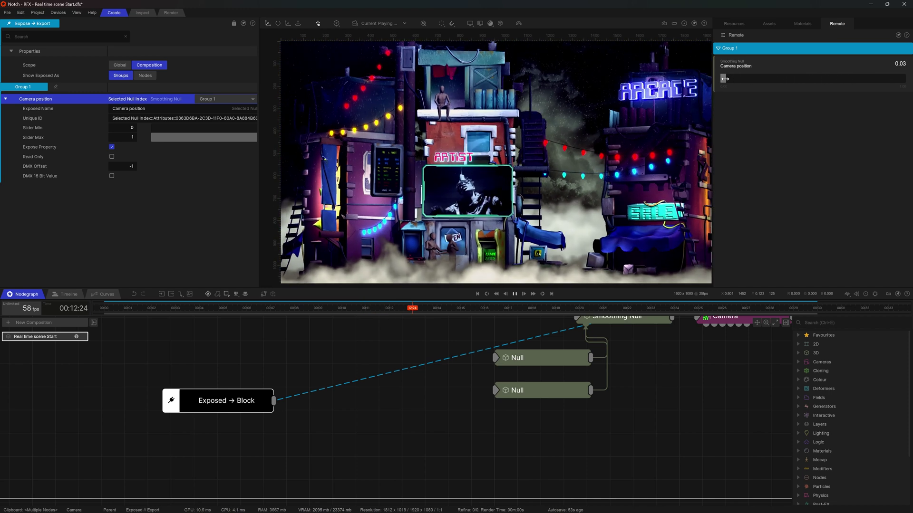
pyautogui.click(523, 294)
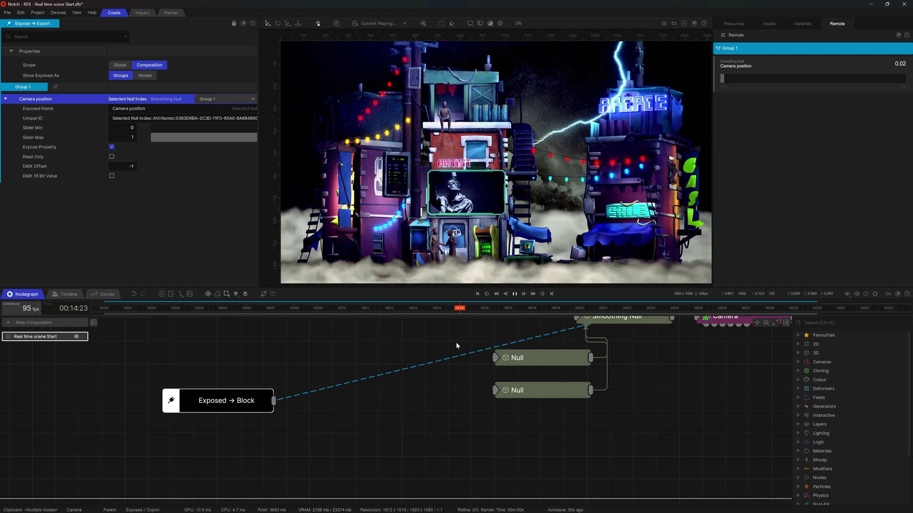
pyautogui.click(439, 409)
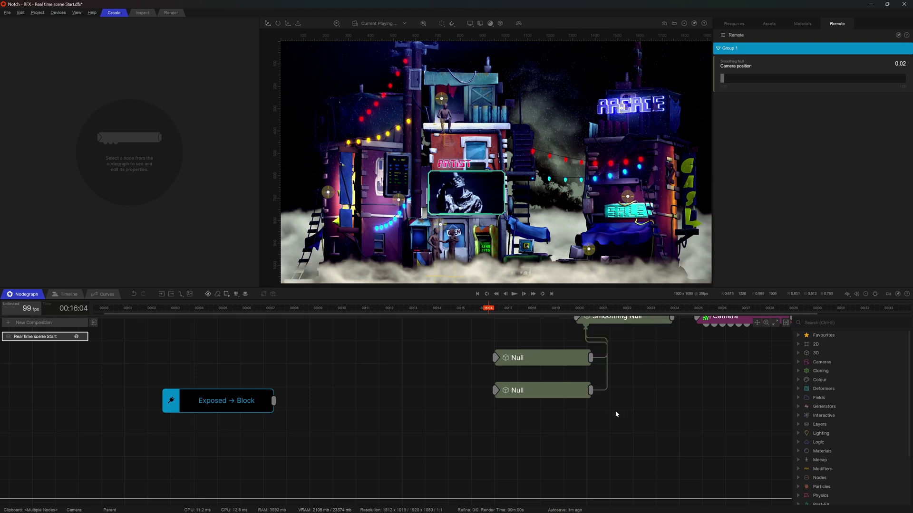
# Locate the two smoke Image Planes in the nodegraph and test fading their shared Alpha, returning it to 1.
pyautogui.scroll(-3, 617, 419)
pyautogui.moveTo(637, 470); pyautogui.dragTo(521, 406, button='middle')
pyautogui.scroll(-3, 520, 406)
pyautogui.moveTo(531, 447); pyautogui.dragTo(487, 337, button='middle')
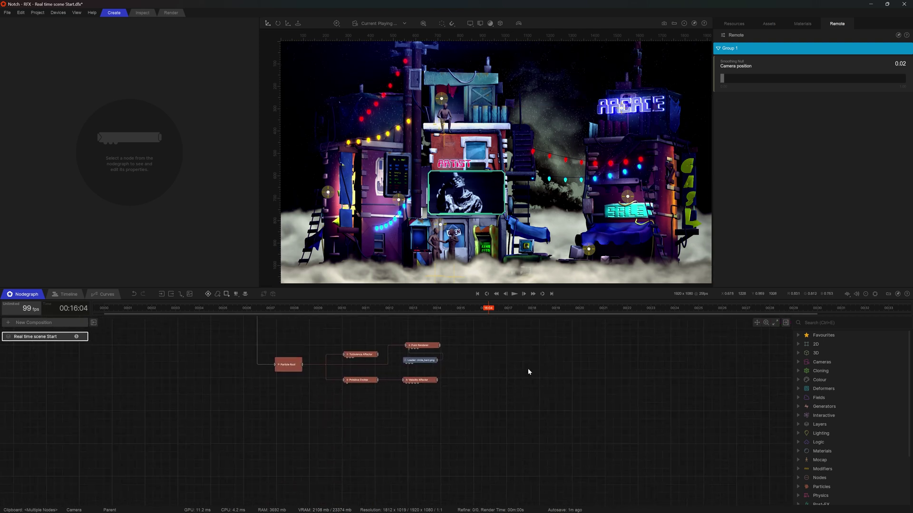
pyautogui.scroll(-3, 497, 424)
pyautogui.moveTo(497, 424); pyautogui.dragTo(396, 425, button='middle')
pyautogui.moveTo(238, 427); pyautogui.dragTo(493, 425, button='middle')
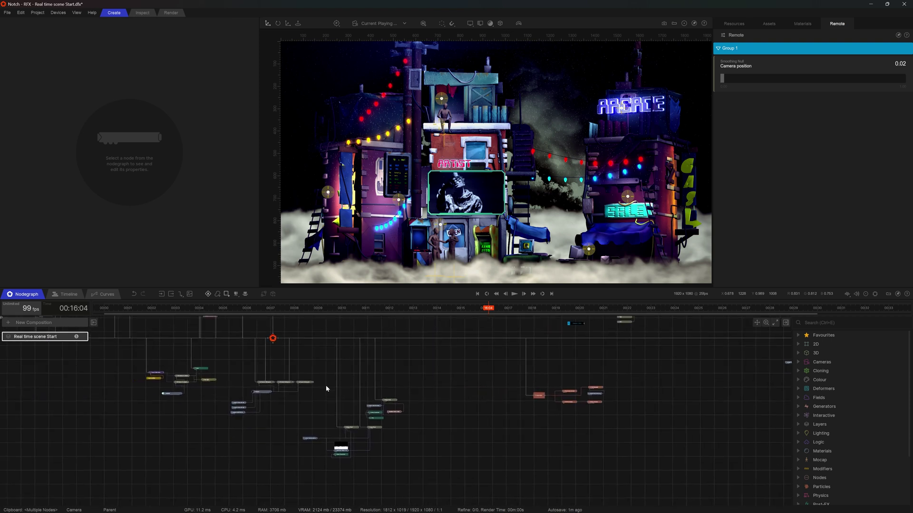
pyautogui.click(391, 403)
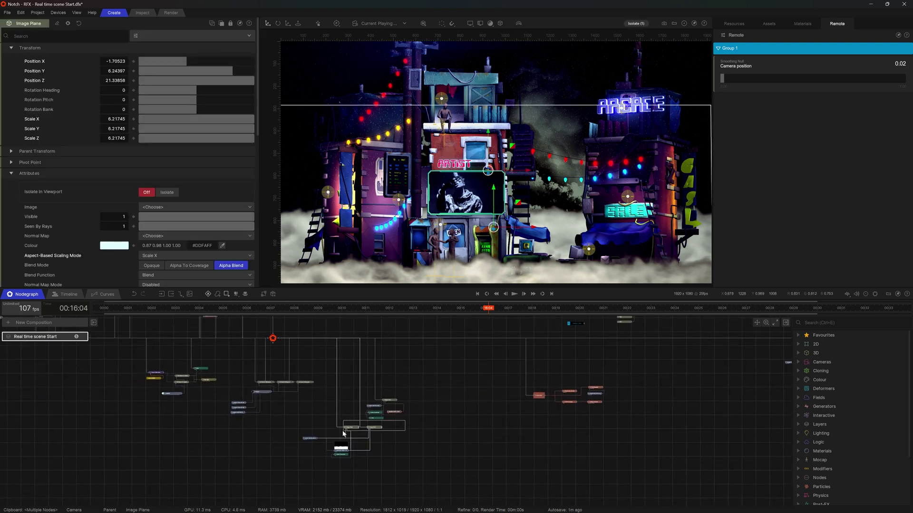
pyautogui.scroll(5, 369, 434)
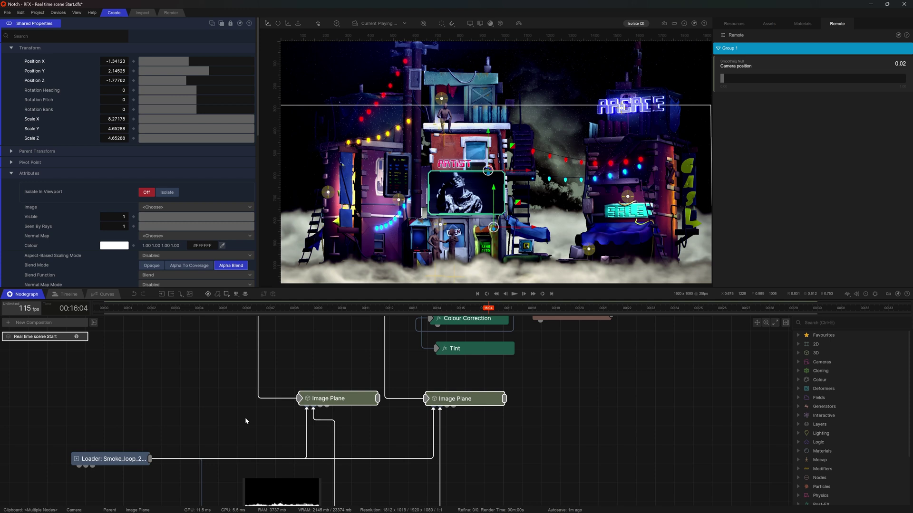
pyautogui.scroll(-5, 190, 190)
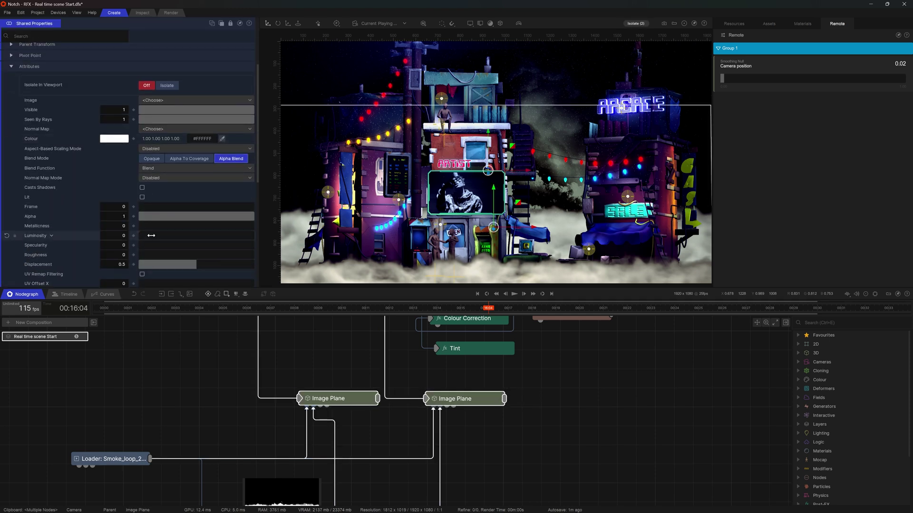
pyautogui.moveTo(218, 216); pyautogui.dragTo(257, 217)
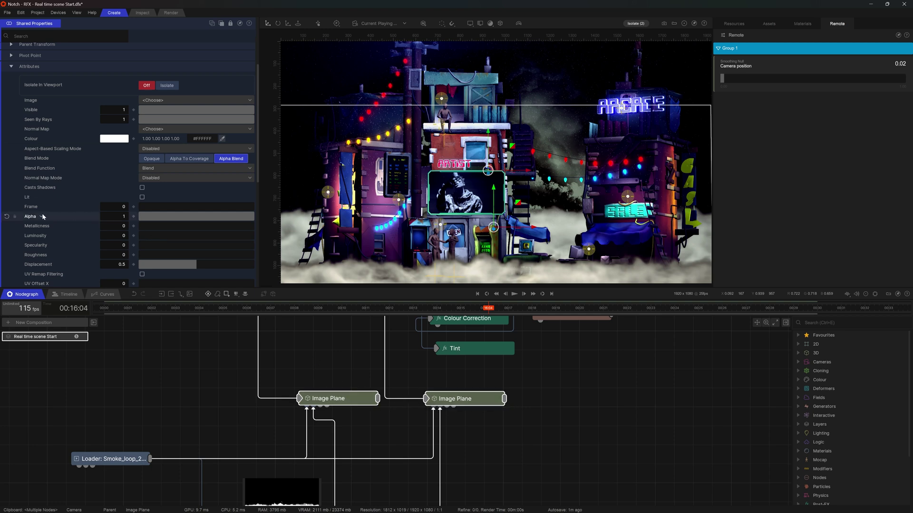
pyautogui.click(220, 405)
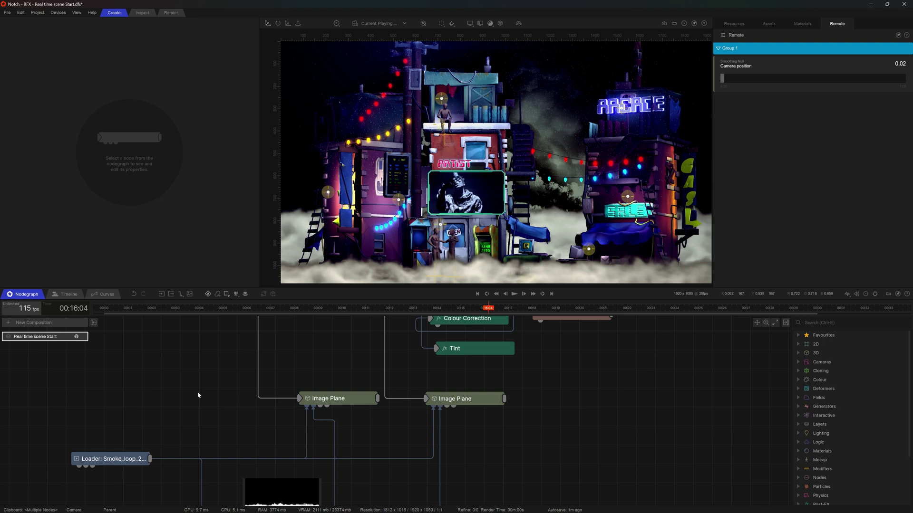
# Add a Value modifier node beside the smoke Image Planes and set its Value to 0.
pyautogui.hotkey('ctrl', 'space')
pyautogui.write('valu')
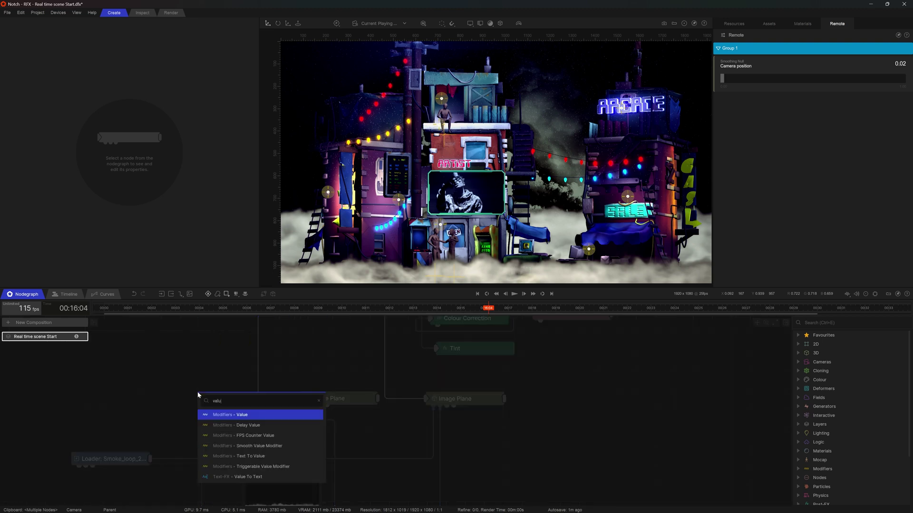
pyautogui.press('Return')
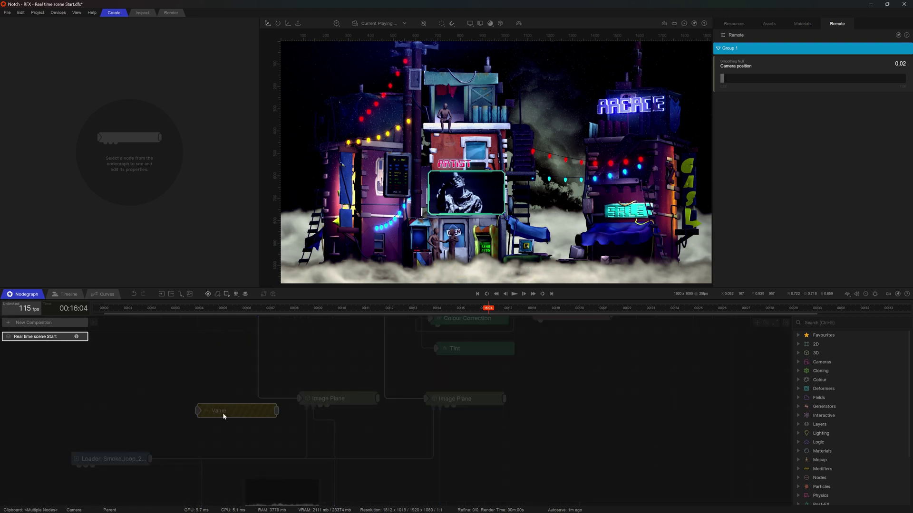
pyautogui.moveTo(152, 71)
pyautogui.mouseDown()
pyautogui.moveTo(275, 78)
pyautogui.moveTo(137, 74)
pyautogui.mouseUp()
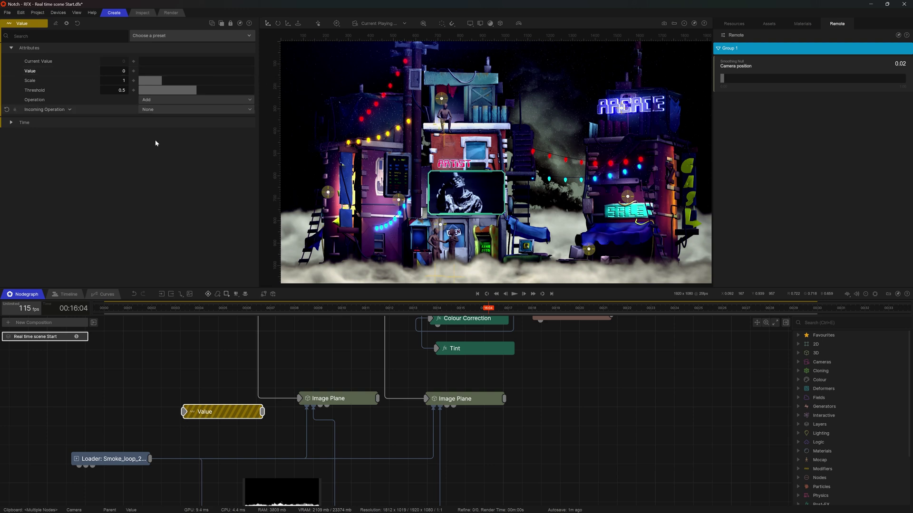
# Set the Alpha of both smoke Image Planes to 0 and link the Value node's output to it.
pyautogui.moveTo(323, 370); pyautogui.dragTo(493, 415)
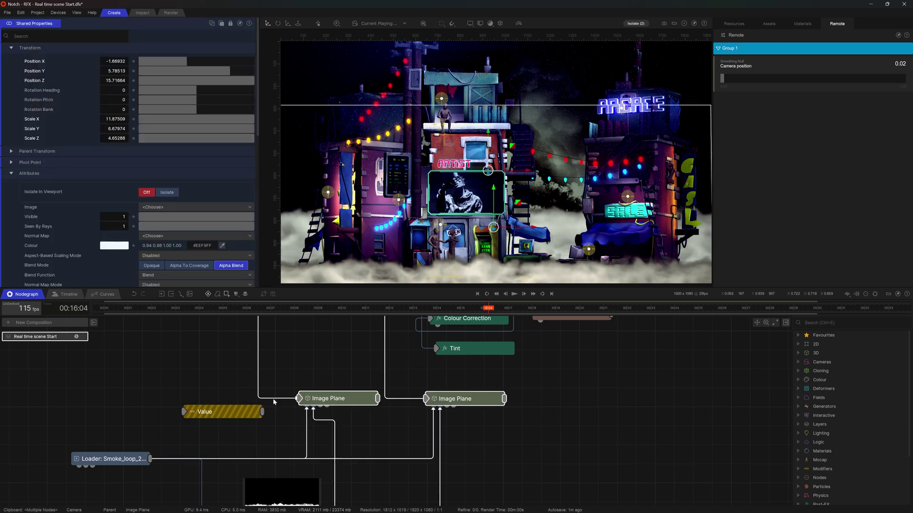
pyautogui.scroll(-3, 160, 257)
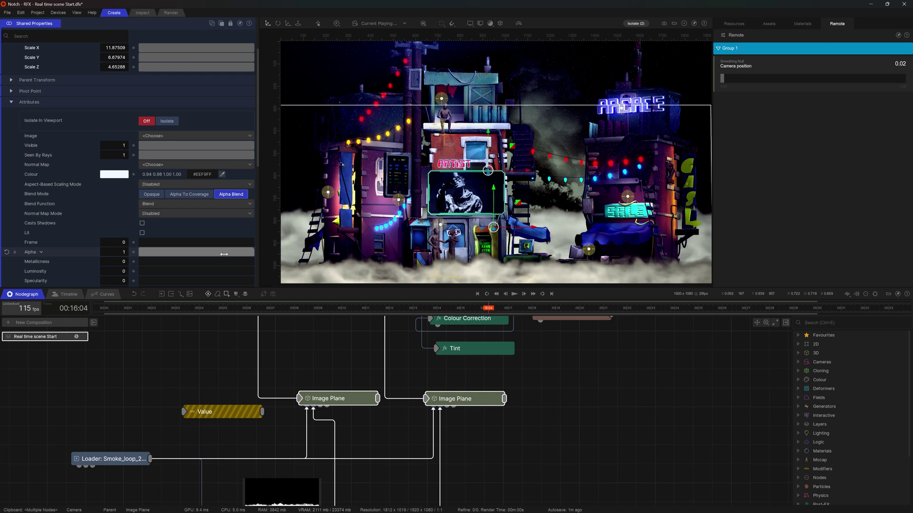
pyautogui.moveTo(228, 253); pyautogui.dragTo(135, 250)
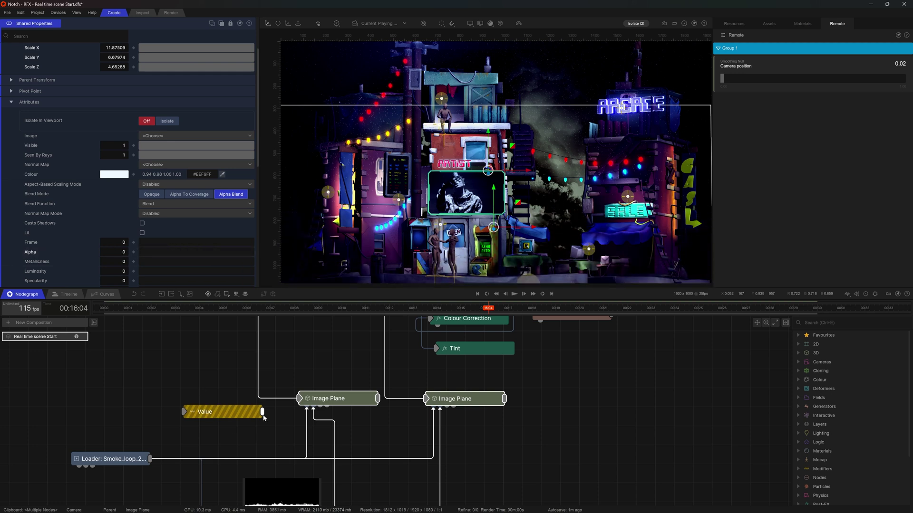
pyautogui.moveTo(262, 412); pyautogui.dragTo(183, 310)
pyautogui.moveTo(144, 253); pyautogui.dragTo(144, 252)
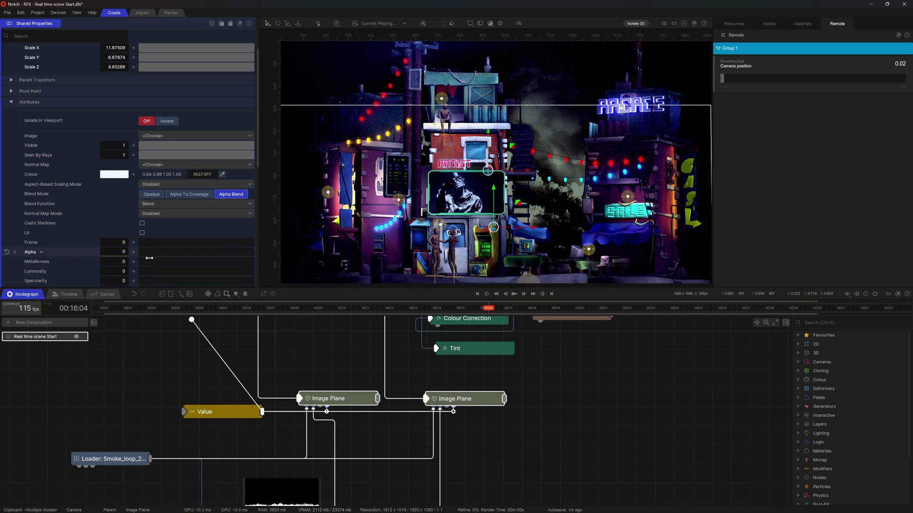
# Set the Value node's Value to 1 and expose that property to the block.
pyautogui.moveTo(151, 70); pyautogui.dragTo(253, 79)
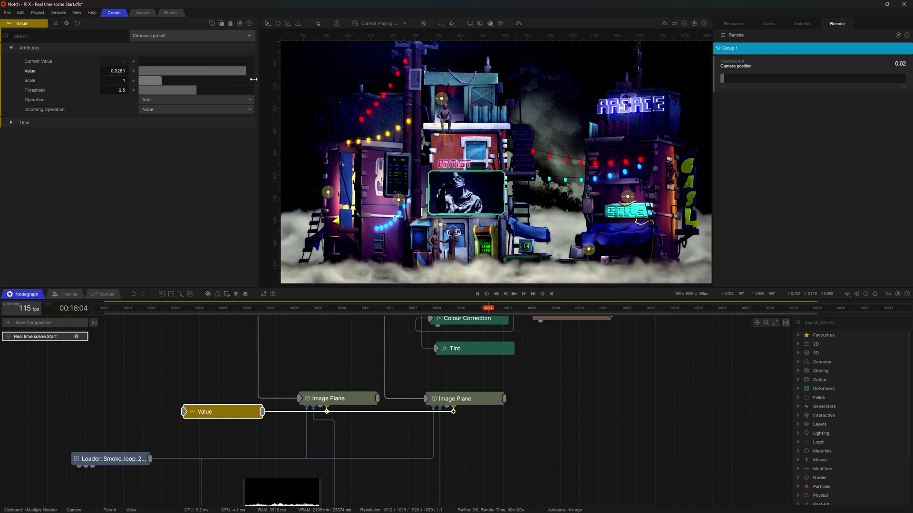
pyautogui.rightClick(42, 72)
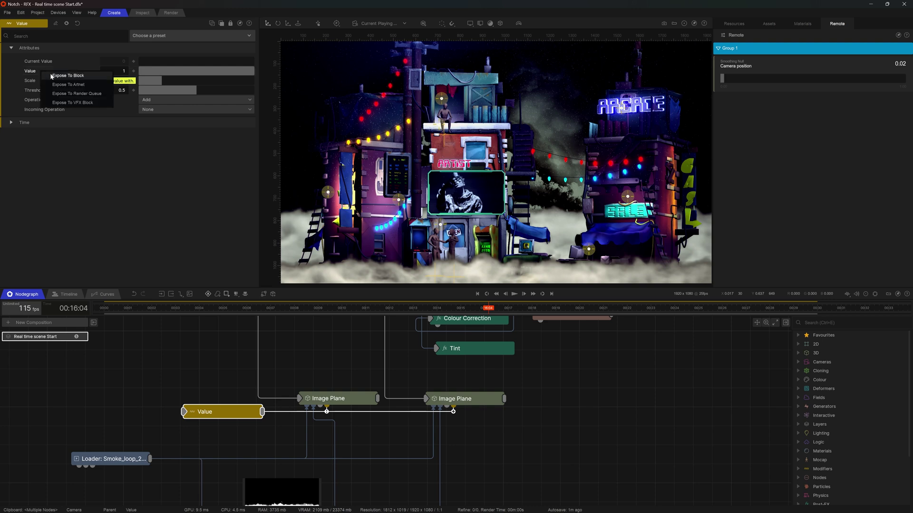
pyautogui.click(66, 76)
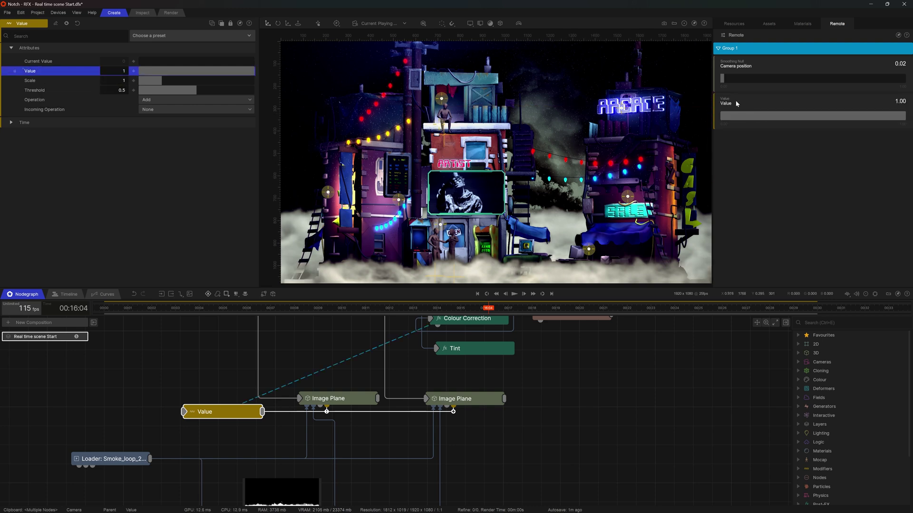
# Move the Exposed → Block node closer to the Value node and set the exposed Value property's name to FOG.
pyautogui.moveTo(482, 400); pyautogui.dragTo(424, 441, button='middle')
pyautogui.scroll(-4, 522, 398)
pyautogui.moveTo(540, 389); pyautogui.dragTo(355, 477, button='middle')
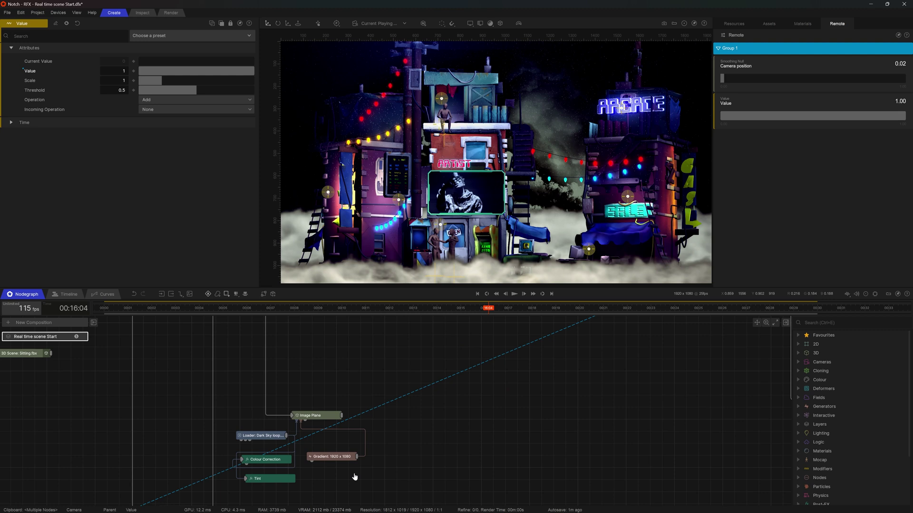
pyautogui.moveTo(510, 377); pyautogui.dragTo(315, 473, button='middle')
pyautogui.moveTo(576, 338); pyautogui.dragTo(487, 402, button='middle')
pyautogui.scroll(-1, 590, 362)
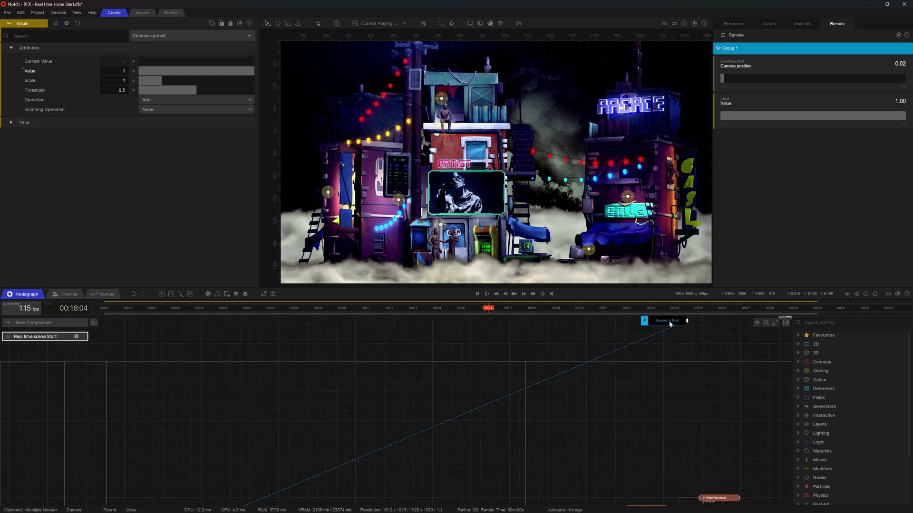
pyautogui.moveTo(671, 325); pyautogui.dragTo(326, 457)
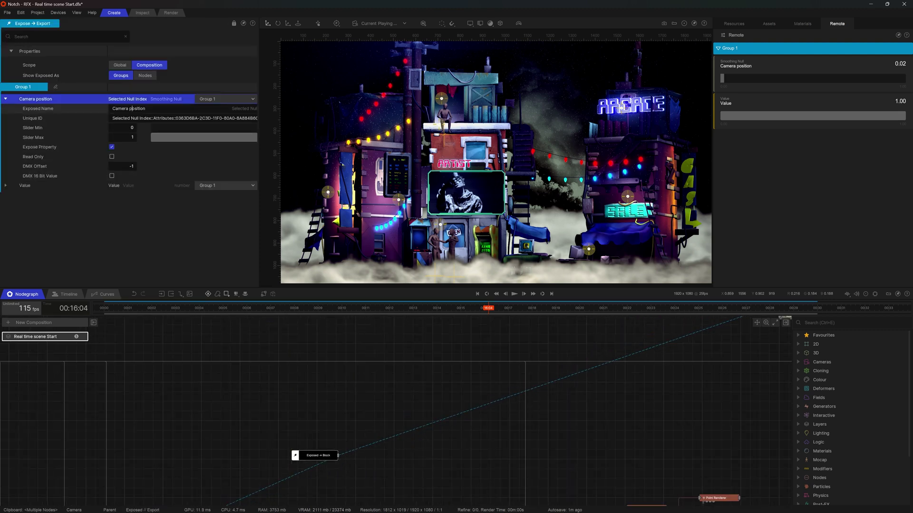
pyautogui.click(6, 185)
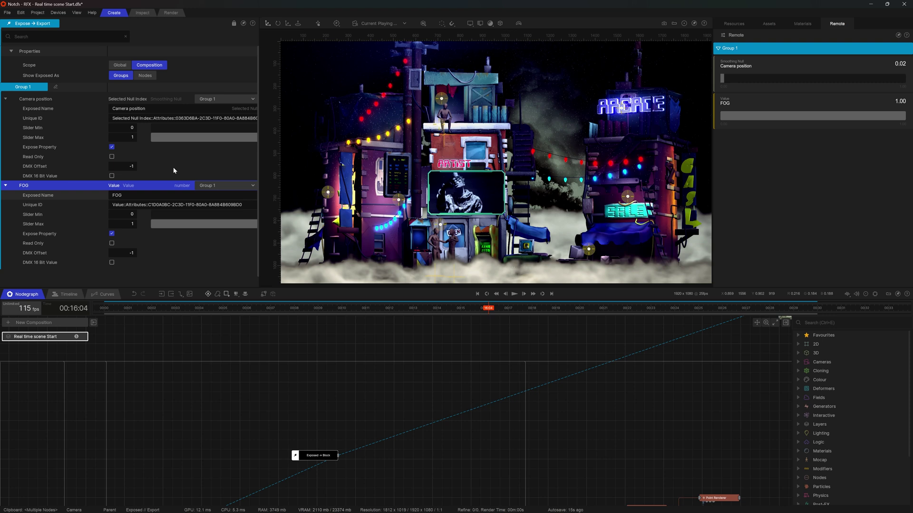
# Test the FOG slider in the Remote window during playback, leaving it at about 0.97.
pyautogui.press('space')
pyautogui.moveTo(878, 115); pyautogui.dragTo(900, 117)
pyautogui.press('space')
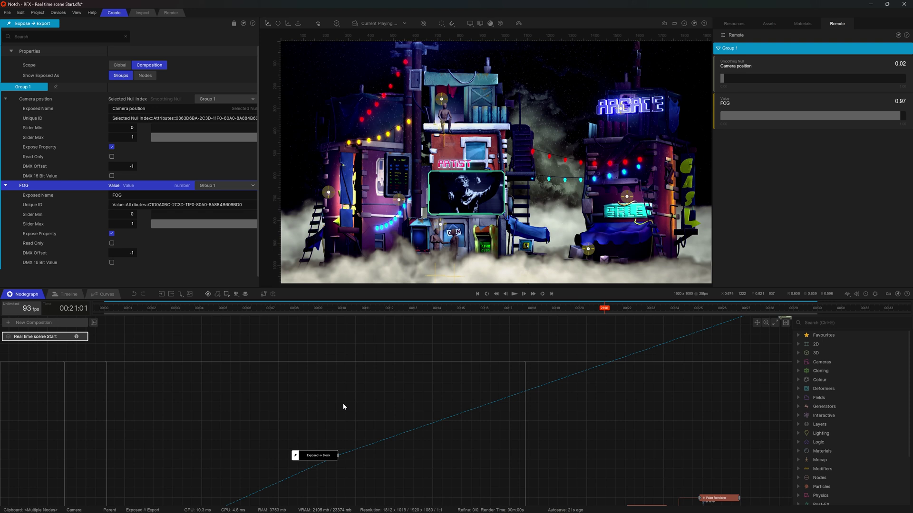
# Preview the scene in playback and add an Execute Child Nodes node beside the lightning's Select Child Node.
pyautogui.scroll(-2, 264, 411)
pyautogui.moveTo(204, 414); pyautogui.dragTo(496, 363, button='middle')
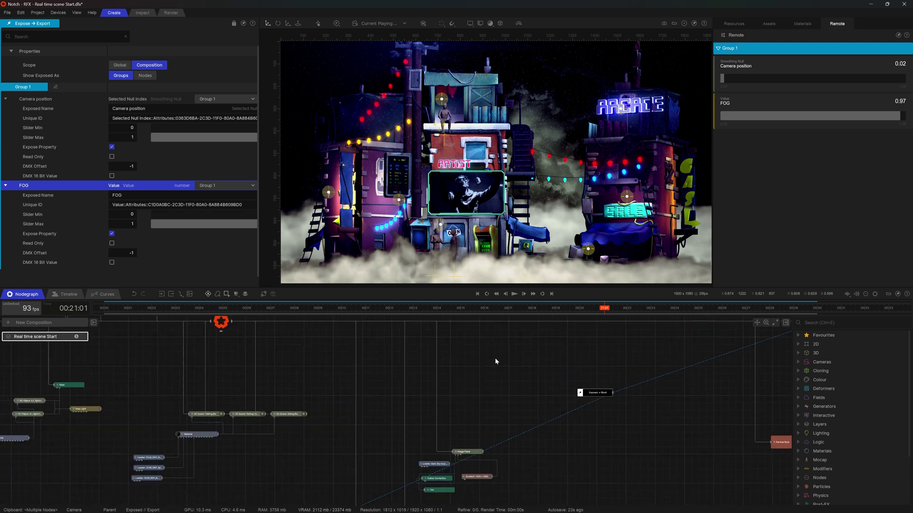
pyautogui.press('space')
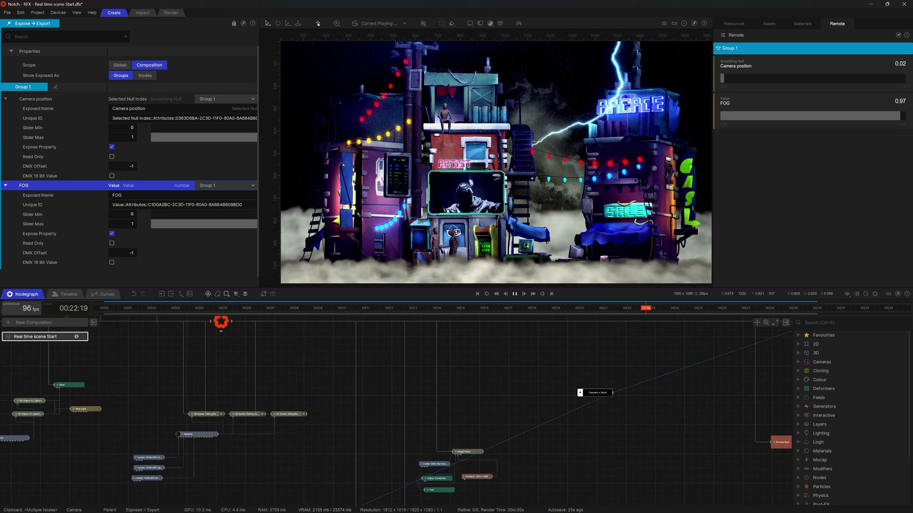
pyautogui.press('space')
pyautogui.moveTo(111, 435); pyautogui.dragTo(439, 428, button='middle')
pyautogui.scroll(-1, 324, 399)
pyautogui.scroll(4, 352, 391)
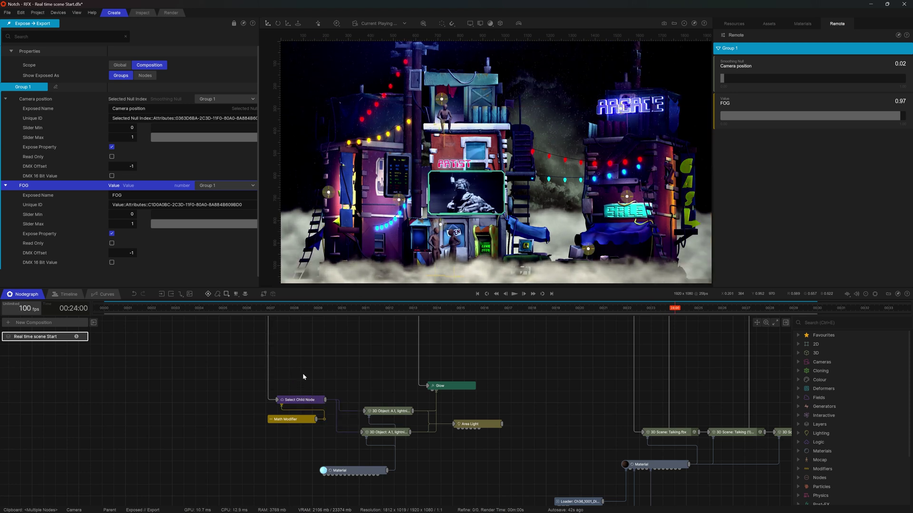
pyautogui.scroll(3, 290, 383)
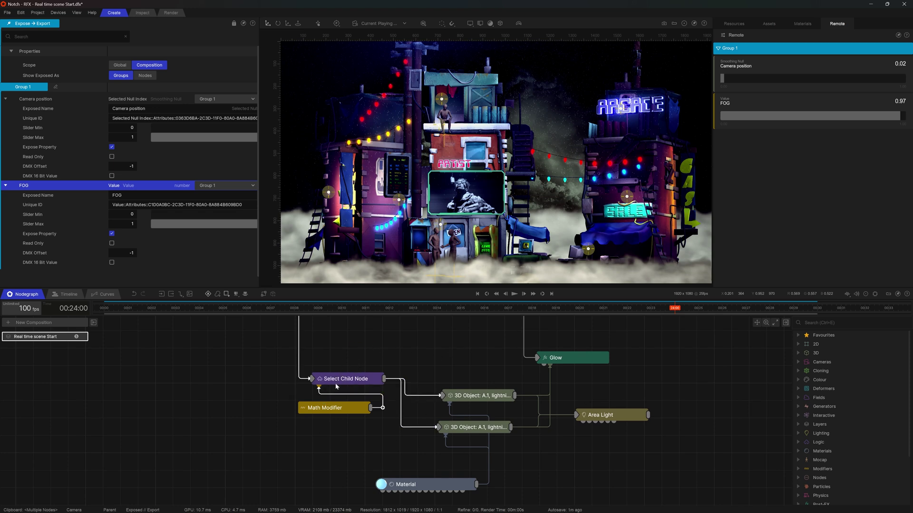
pyautogui.press('Tab')
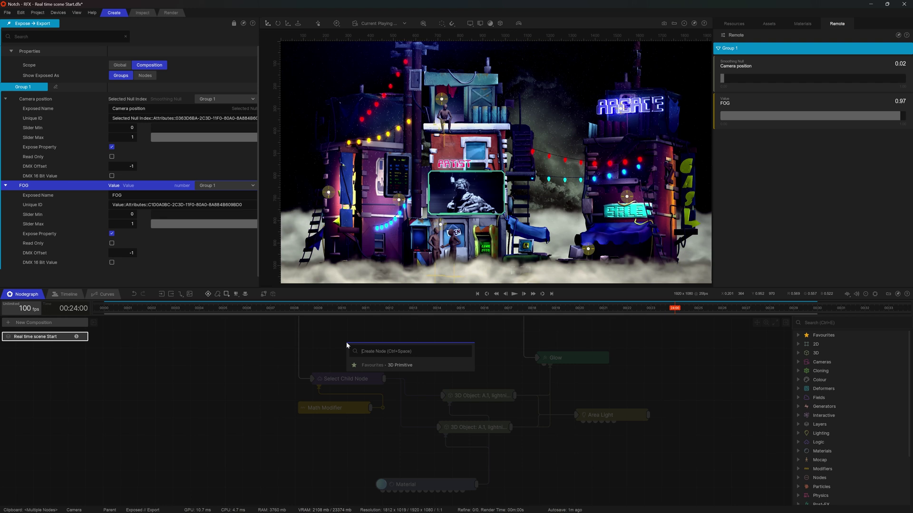
pyautogui.write('exe')
pyautogui.press('Return')
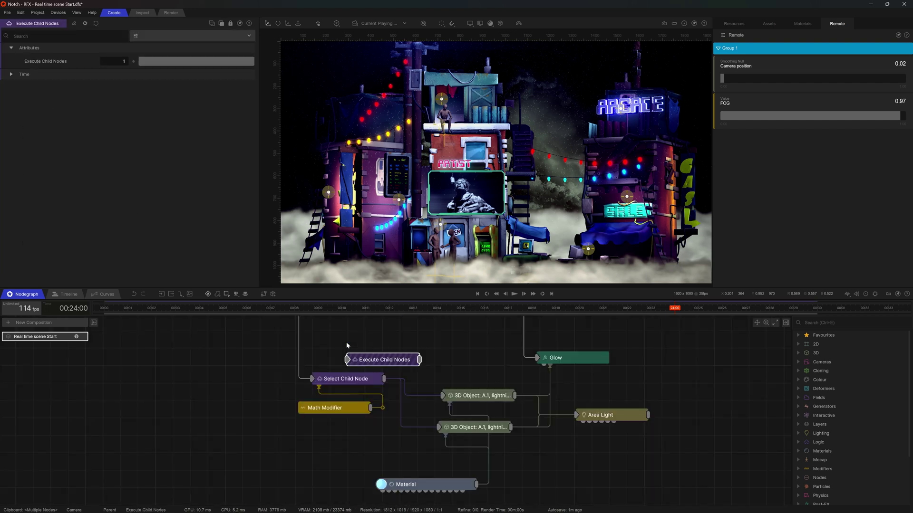
# Move the Execute Child Nodes node ahead of Select Child Node and wire it between the incoming parent connection and Select Child Node.
pyautogui.moveTo(378, 365); pyautogui.dragTo(261, 366)
pyautogui.scroll(-2, 294, 363)
pyautogui.scroll(2, 300, 374)
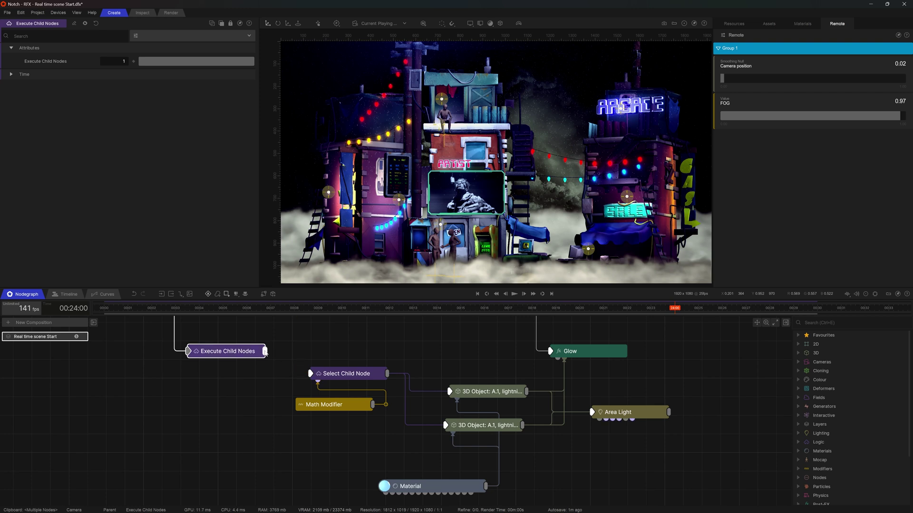
pyautogui.moveTo(304, 375); pyautogui.dragTo(310, 374)
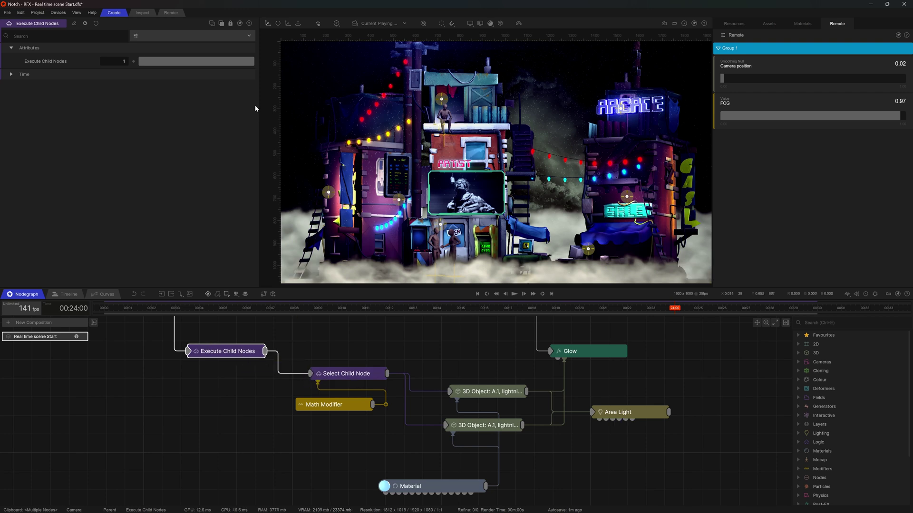
# Test the Execute Child Nodes attribute during playback, leave it at 1 and expose it to the block.
pyautogui.press('space')
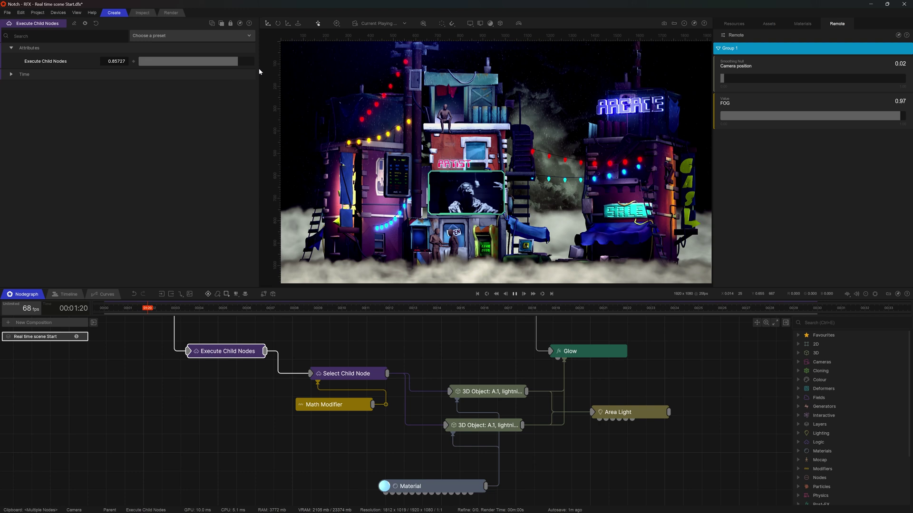
pyautogui.press('space')
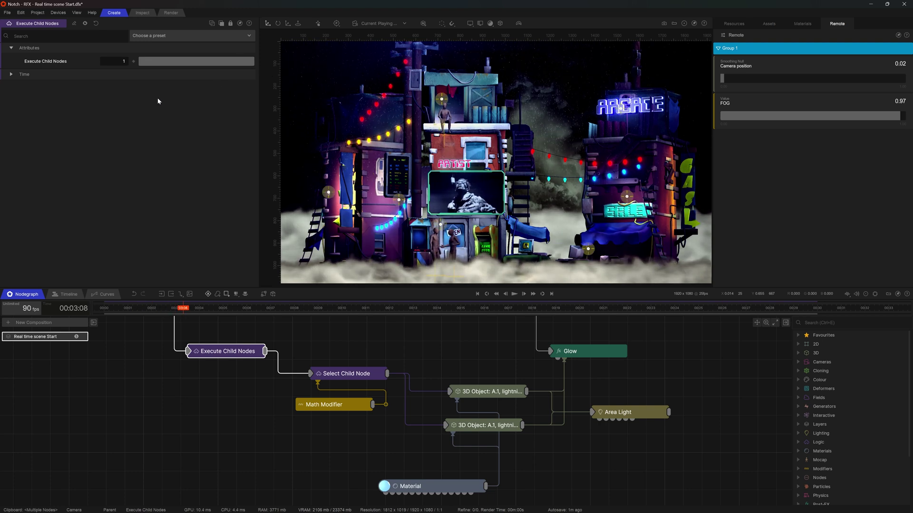
pyautogui.click(73, 61)
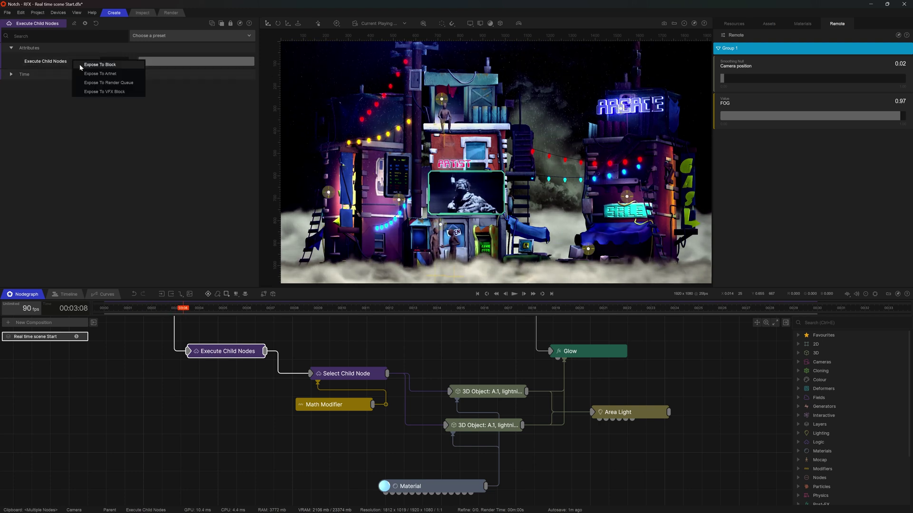
pyautogui.click(87, 66)
# Open the Exposed → Block node's properties and collapse the FOG and Camera position entries.
pyautogui.scroll(-10, 535, 375)
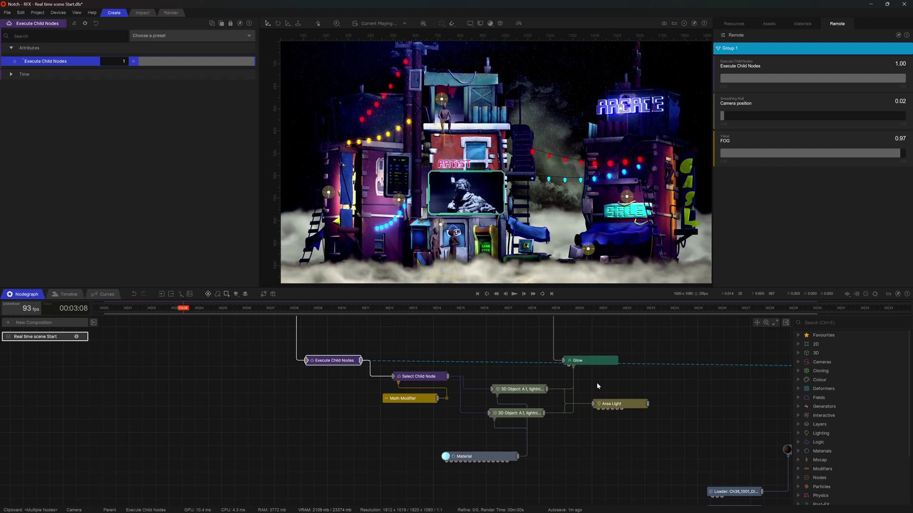
pyautogui.moveTo(750, 392); pyautogui.dragTo(424, 395, button='middle')
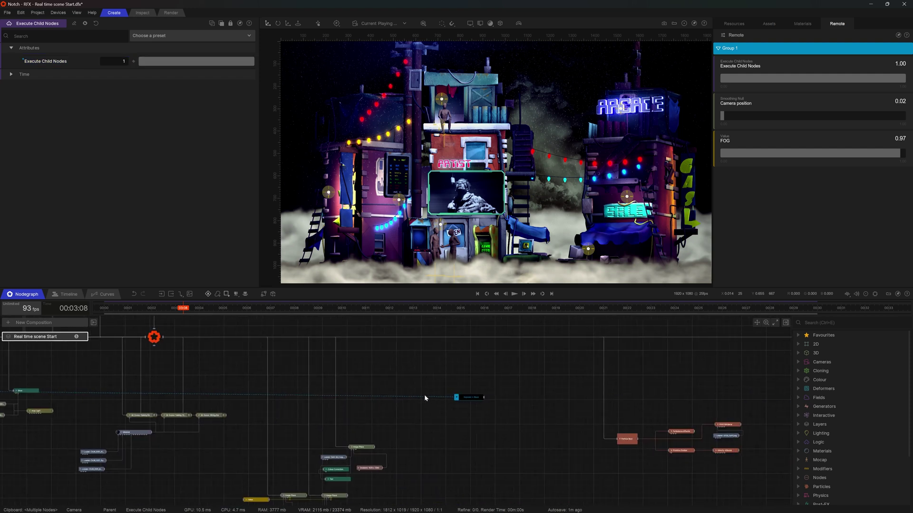
pyautogui.scroll(5, 424, 395)
pyautogui.click(516, 396)
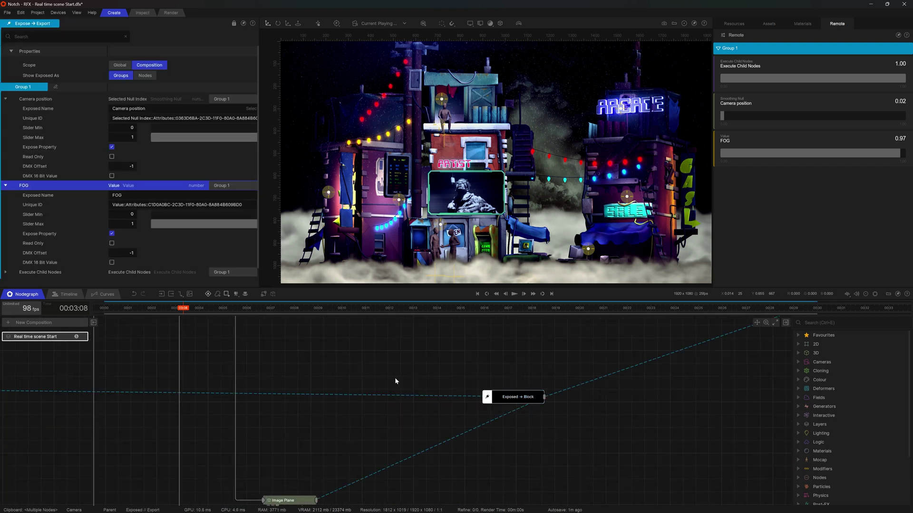
pyautogui.click(6, 186)
pyautogui.click(6, 98)
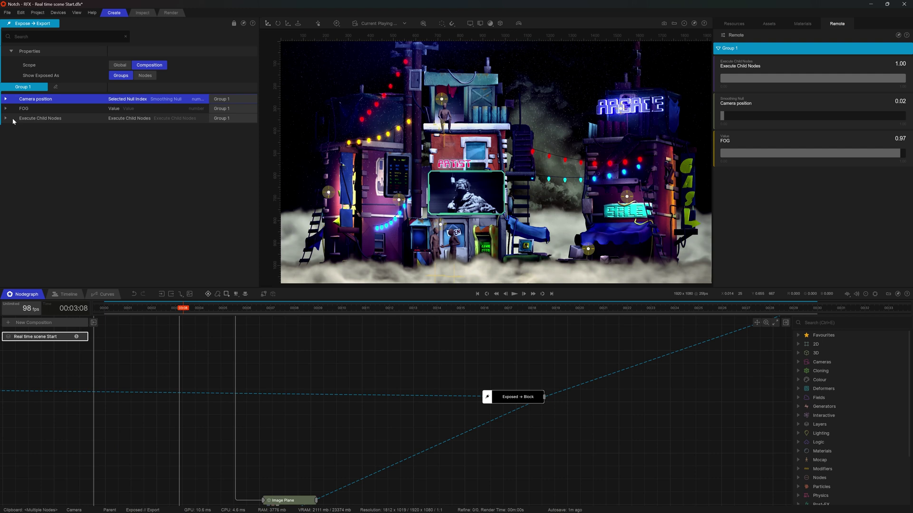
# Set the Execute Child Nodes property's exposed name to Lightning and test its Remote slider during playback, leaving it at about 0.65.
pyautogui.click(6, 119)
pyautogui.click(109, 128)
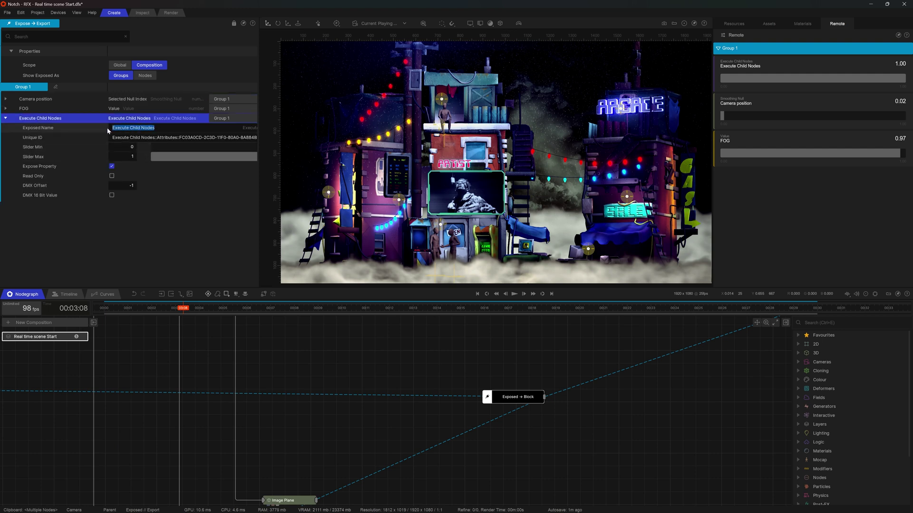
pyautogui.write('Lightning')
pyautogui.press('Return')
pyautogui.click(6, 118)
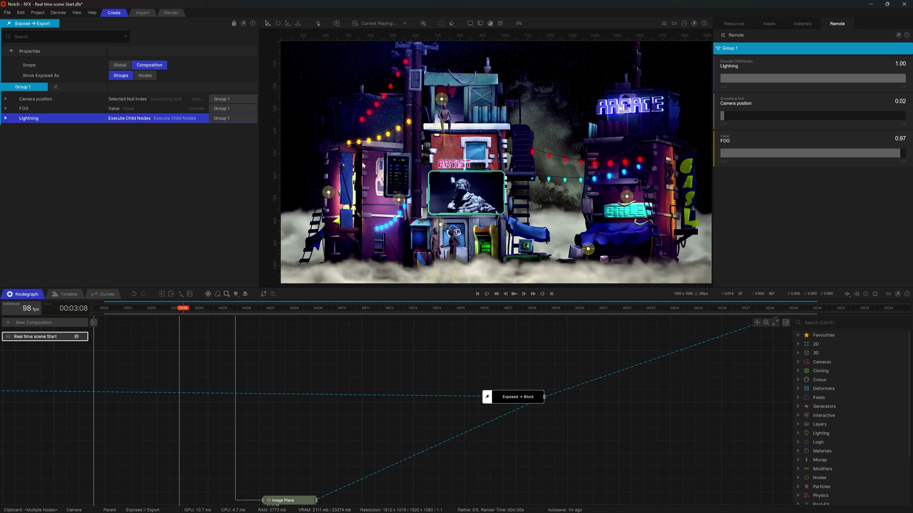
pyautogui.press('space')
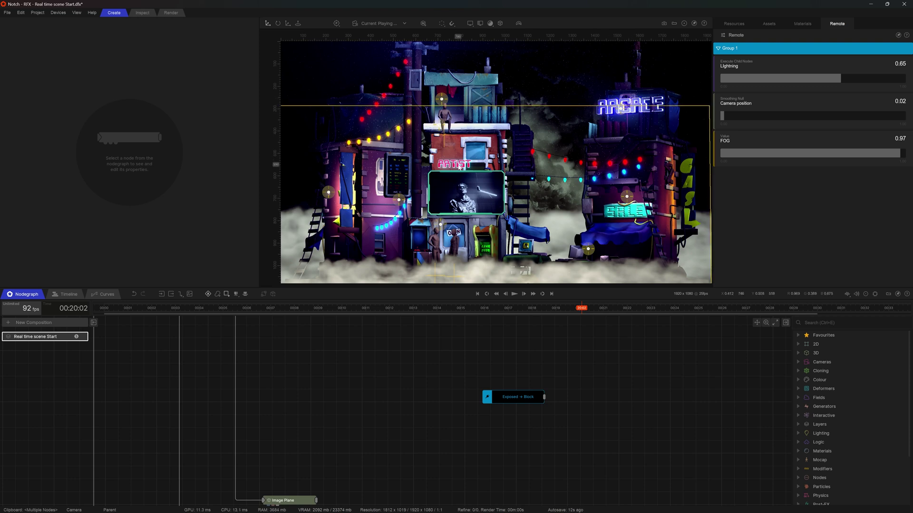
# Select the ARTIST sign's Text node from the viewport and expose its Text String property to the block.
pyautogui.moveTo(459, 167); pyautogui.dragTo(537, 194)
pyautogui.scroll(5, 535, 164)
pyautogui.click(426, 135)
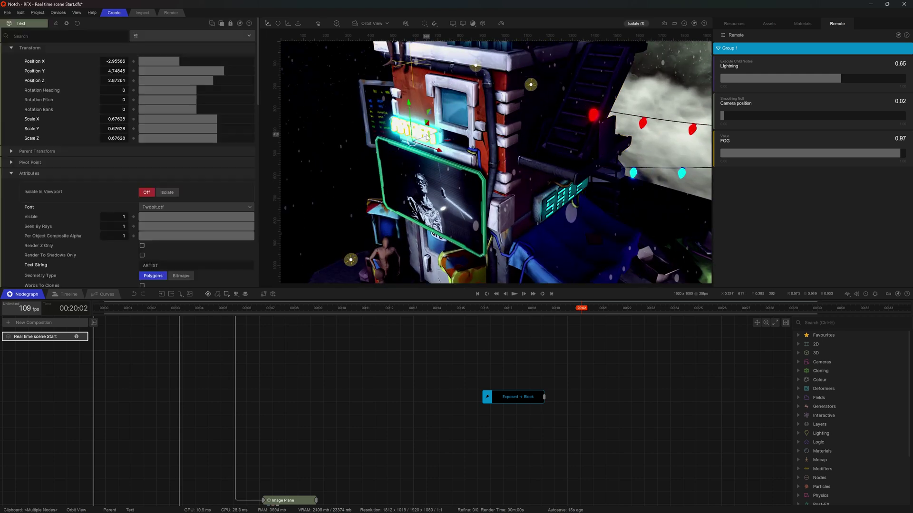
pyautogui.doubleClick(427, 137)
pyautogui.scroll(3, 417, 393)
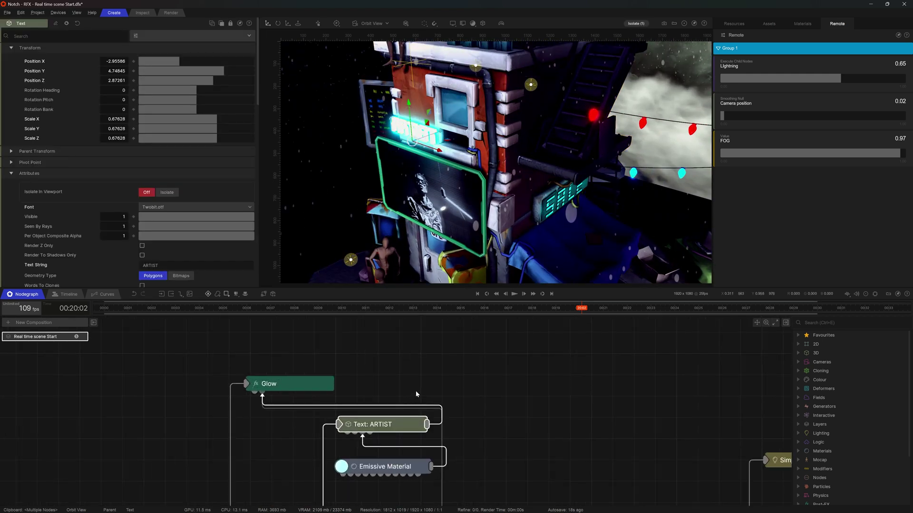
pyautogui.scroll(-1, 95, 246)
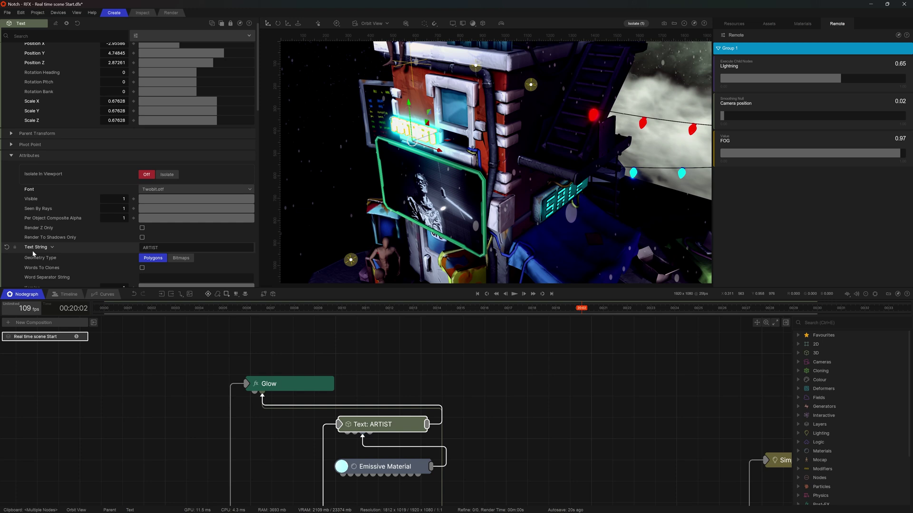
pyautogui.rightClick(52, 247)
pyautogui.click(88, 255)
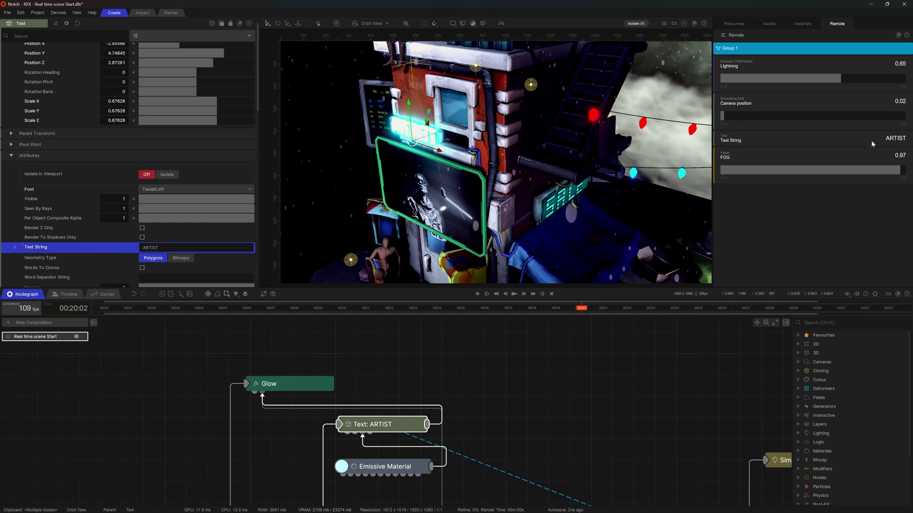
# Change the exposed Text String to HELLO in the Remote window and preview the sign in playback.
pyautogui.click(815, 141)
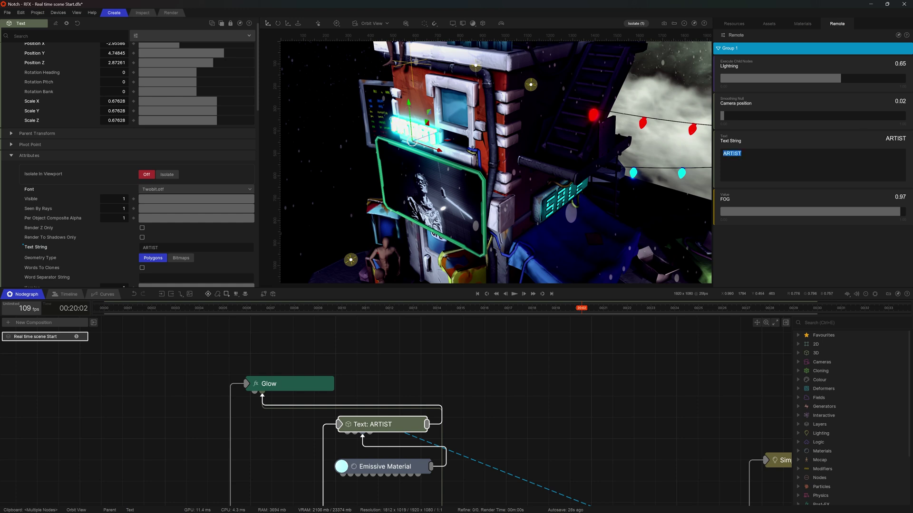
pyautogui.press('BackSpace')
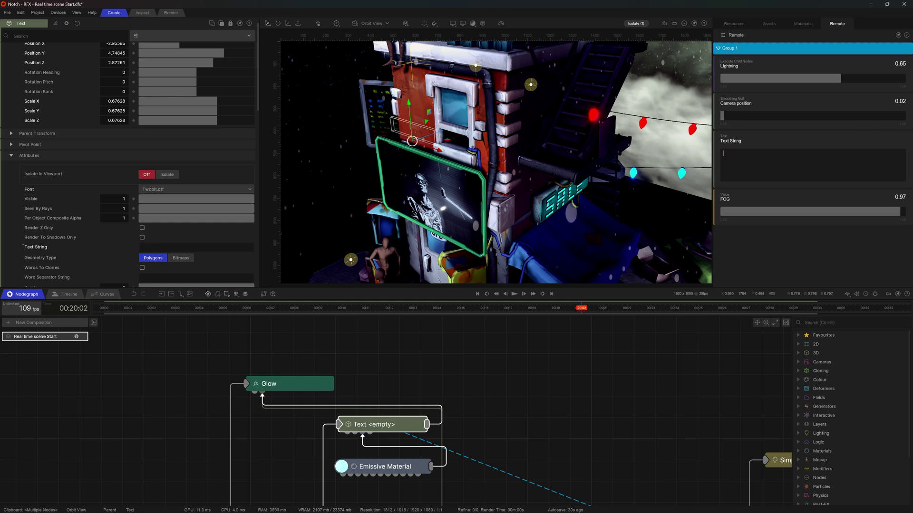
pyautogui.write('HELLO')
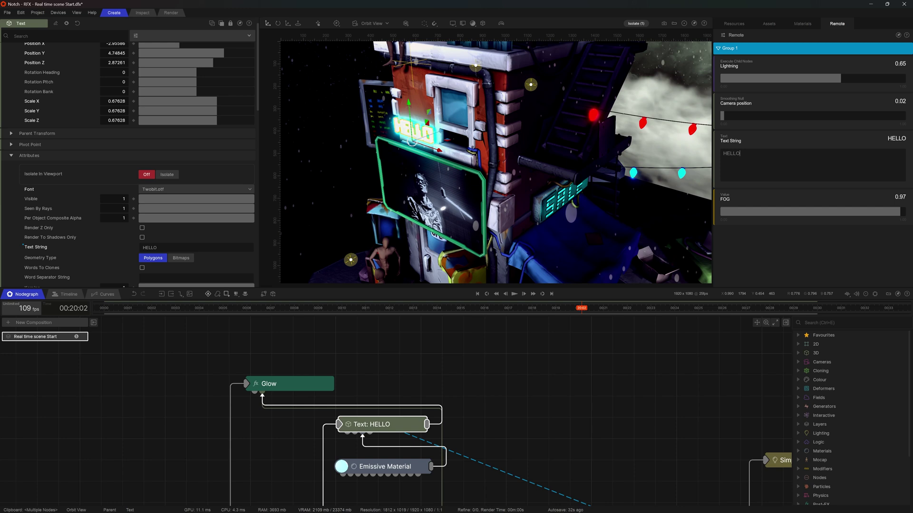
pyautogui.click(566, 384)
pyautogui.press('space')
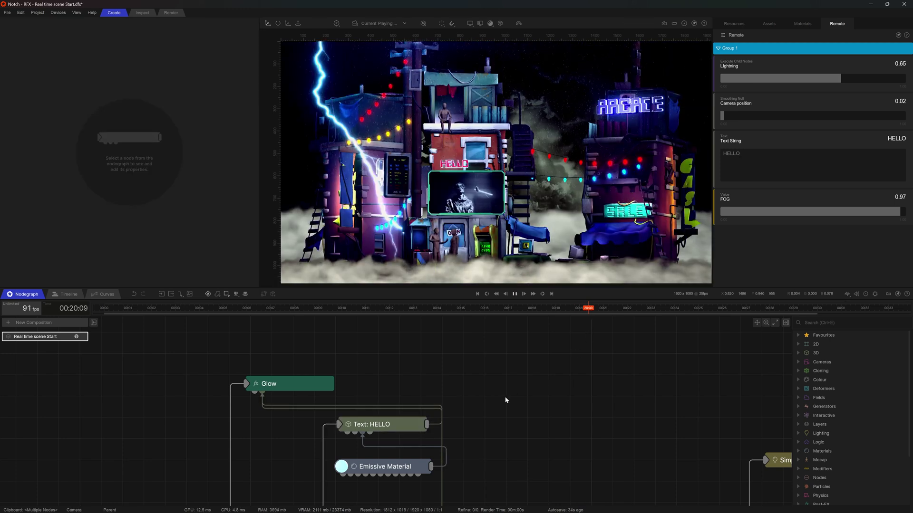
pyautogui.press('space')
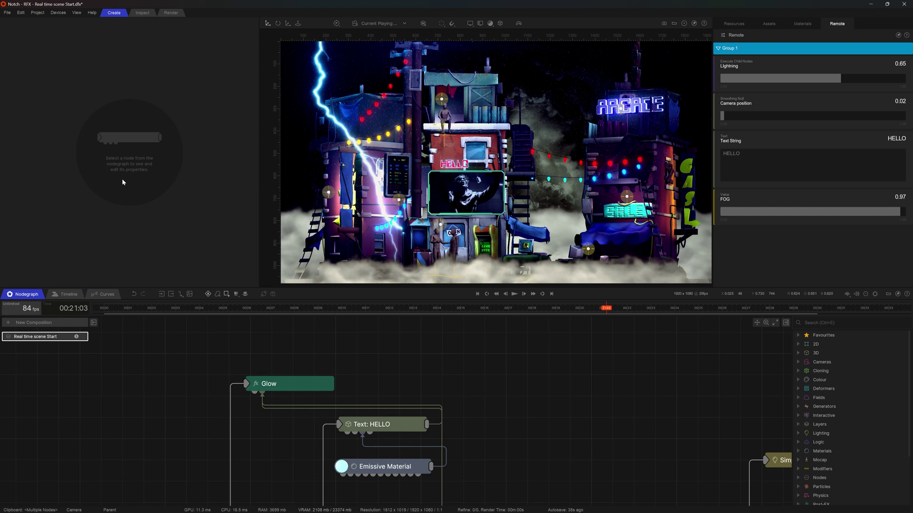
# Check the Notch Remote enabled option and port number in the general project settings.
pyautogui.click(38, 12)
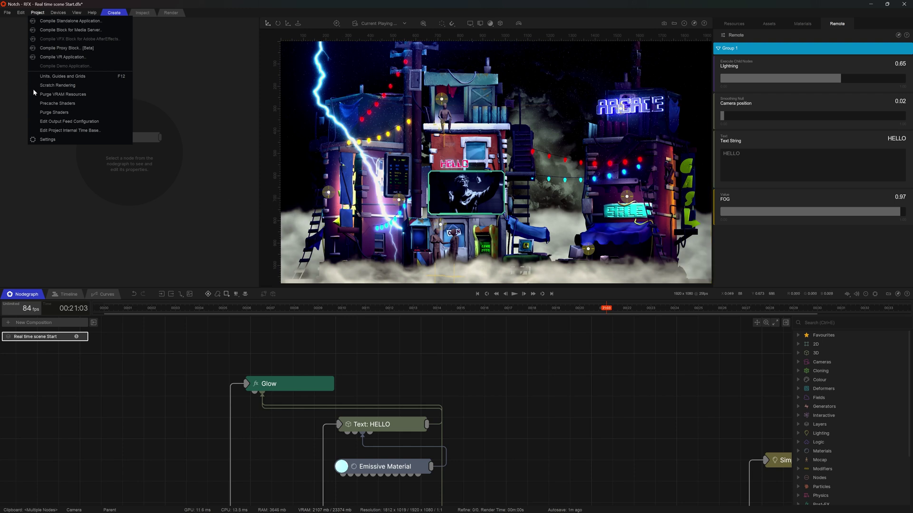
pyautogui.click(6, 41)
pyautogui.click(35, 13)
pyautogui.click(45, 142)
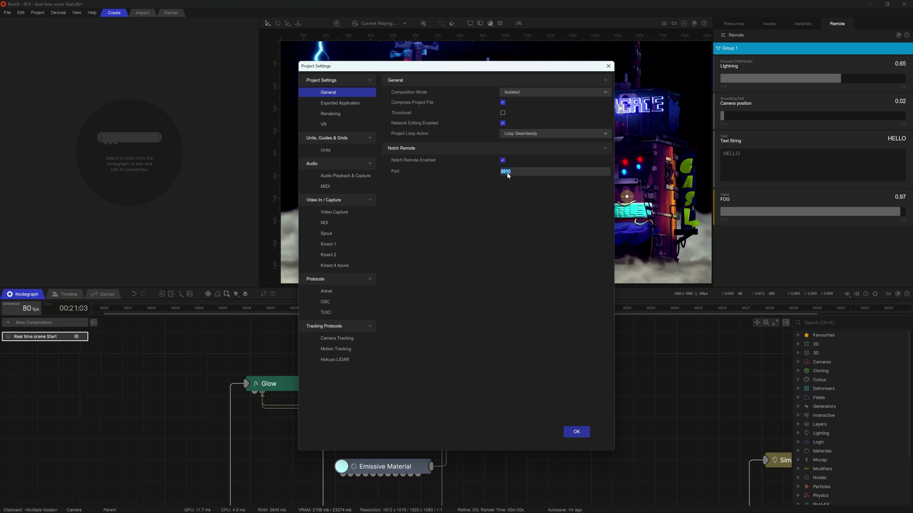
pyautogui.click(576, 436)
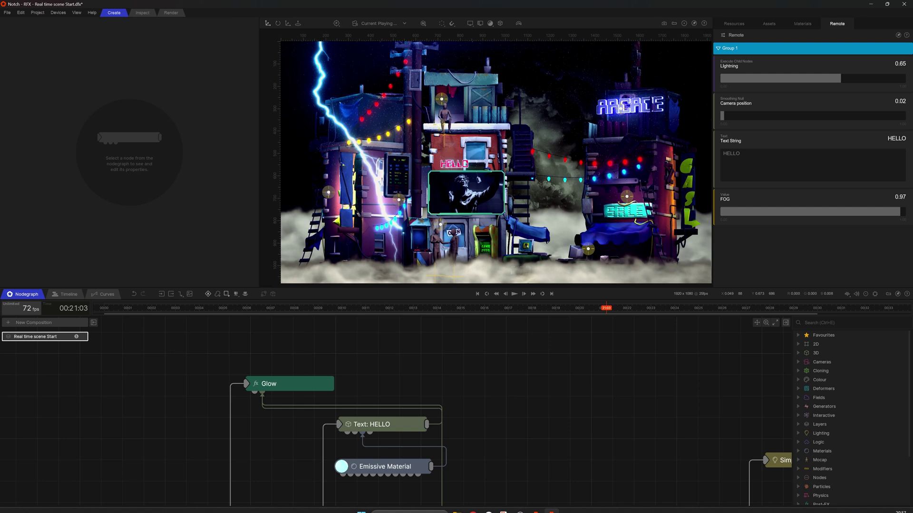
# Switch to Chrome, load the Notch Remote page at localhost:8910 and reposition the browser window to reveal the scene viewport.
pyautogui.click(520, 505)
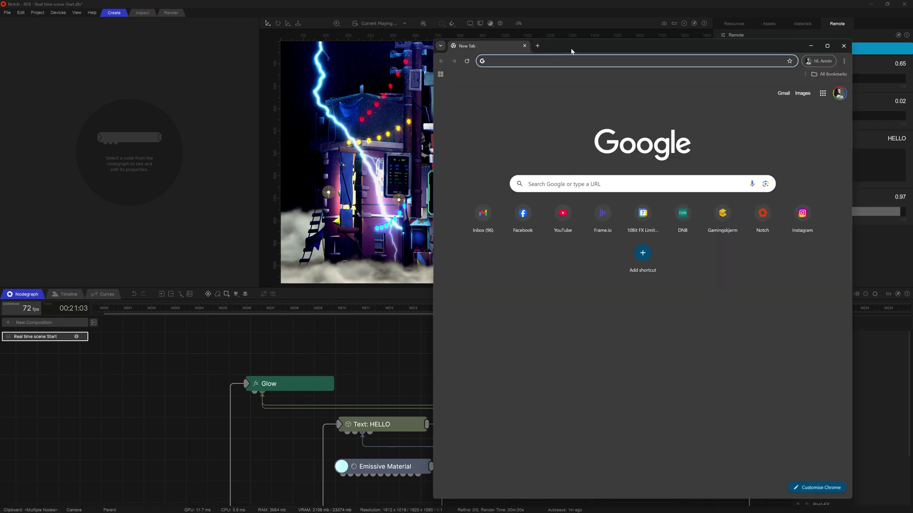
pyautogui.write('localhost:8910')
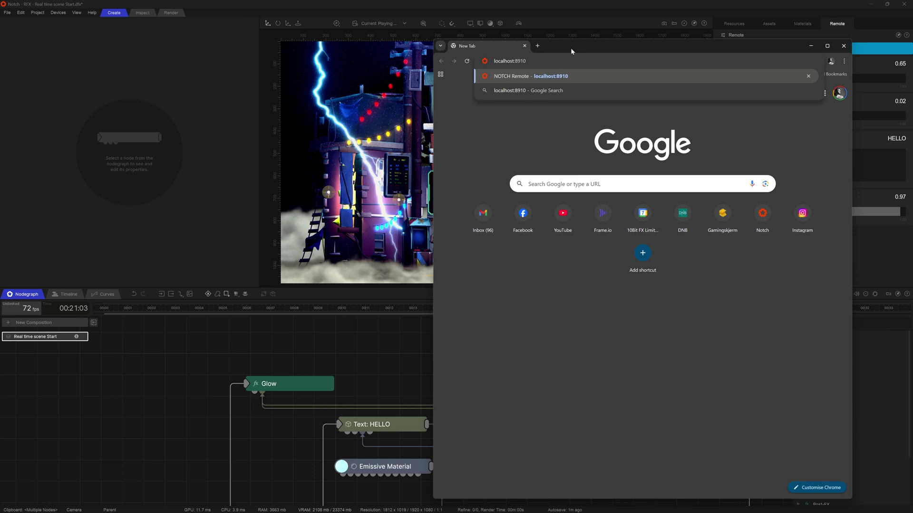
pyautogui.press('Return')
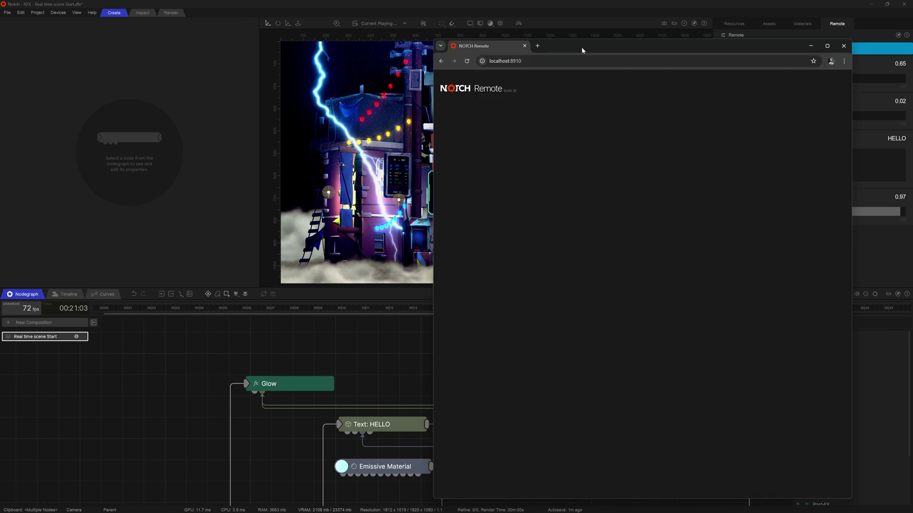
pyautogui.moveTo(581, 47); pyautogui.dragTo(254, 43)
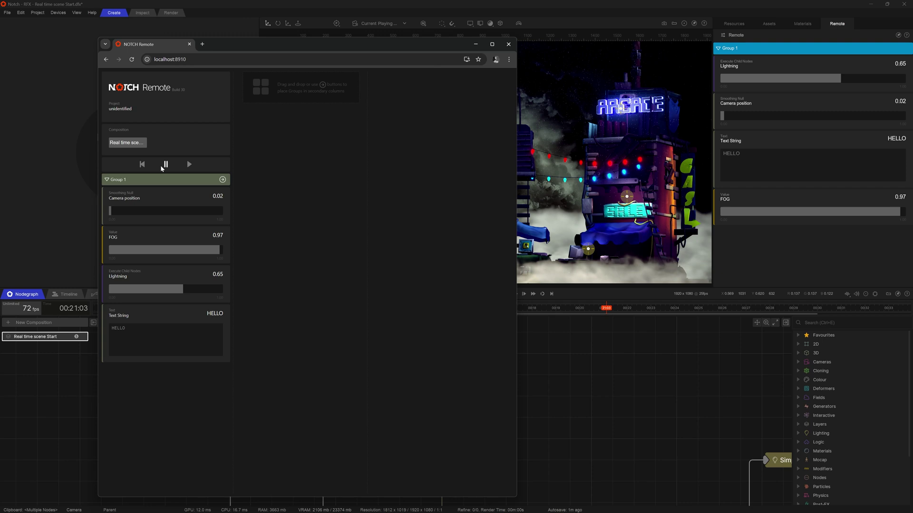
pyautogui.moveTo(270, 44); pyautogui.dragTo(229, 110)
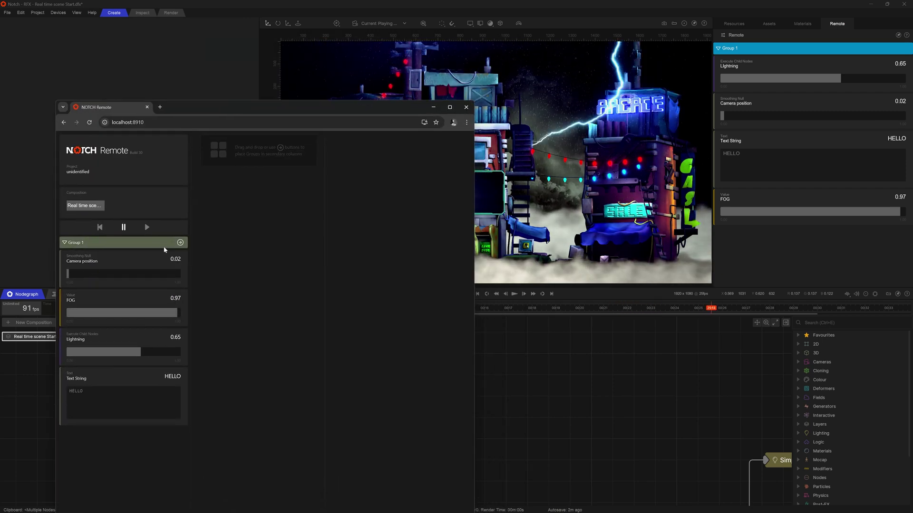
# On the Notch Remote page, set FOG to 1.00 and the Text String to ARTIST.
pyautogui.moveTo(166, 312); pyautogui.dragTo(227, 313)
pyautogui.moveTo(300, 103); pyautogui.dragTo(293, 189)
pyautogui.scroll(-1, 106, 418)
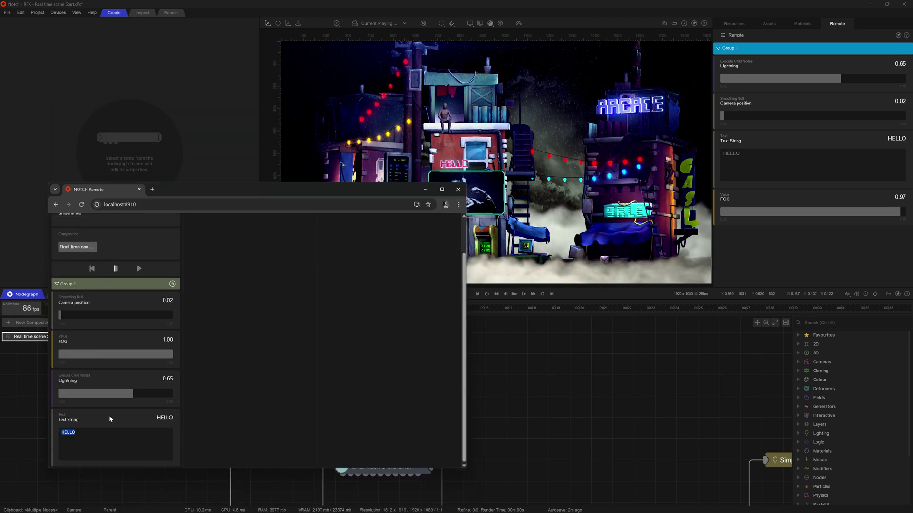
pyautogui.write('A')
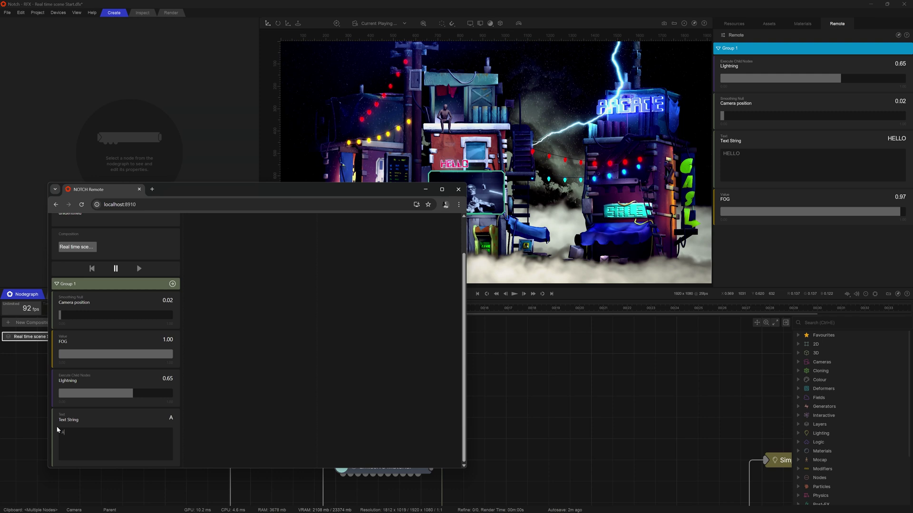
pyautogui.write('RTIST')
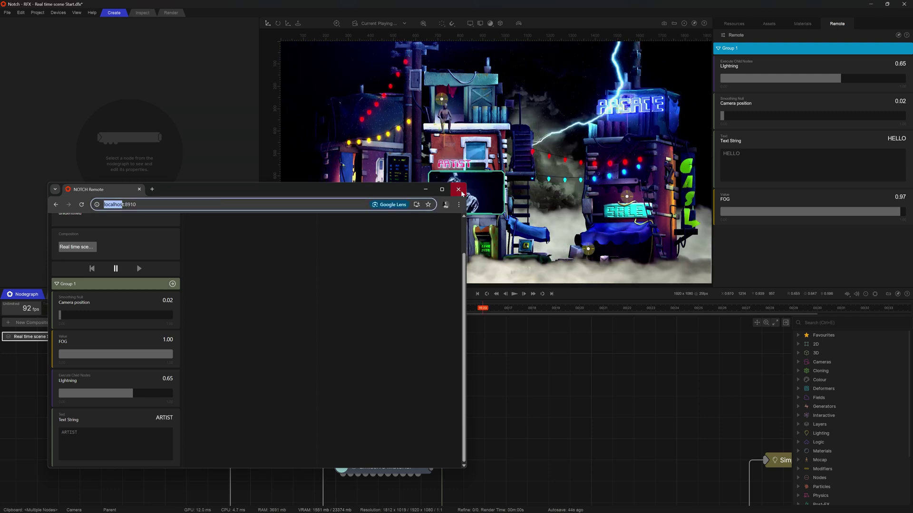
pyautogui.click(459, 189)
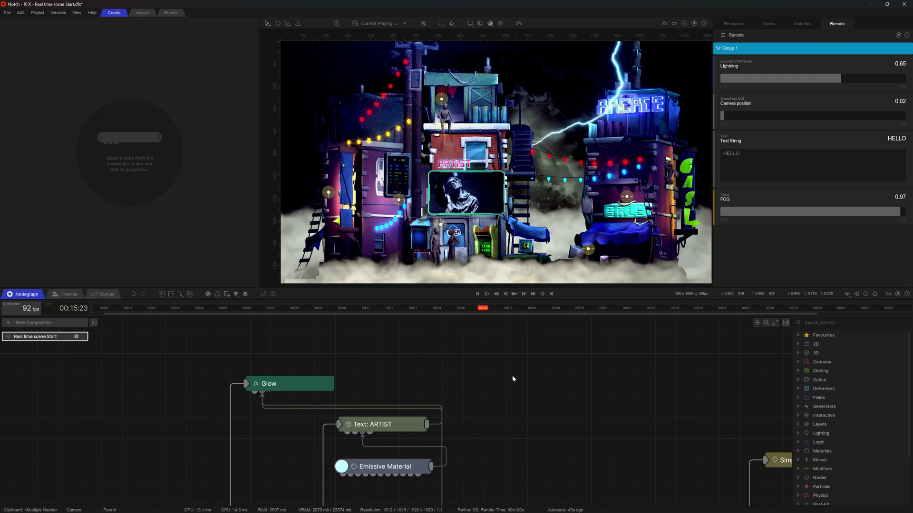
# Select the Video Loader feeding the billboard screen's material and expose its Video property to the block as Video FEED.
pyautogui.press('c')
pyautogui.click(437, 202)
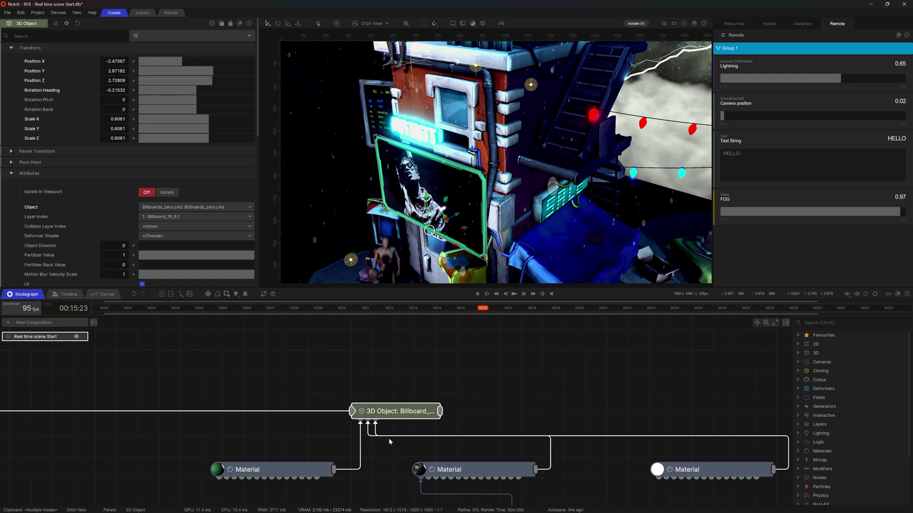
pyautogui.scroll(-3, 389, 442)
pyautogui.click(462, 443)
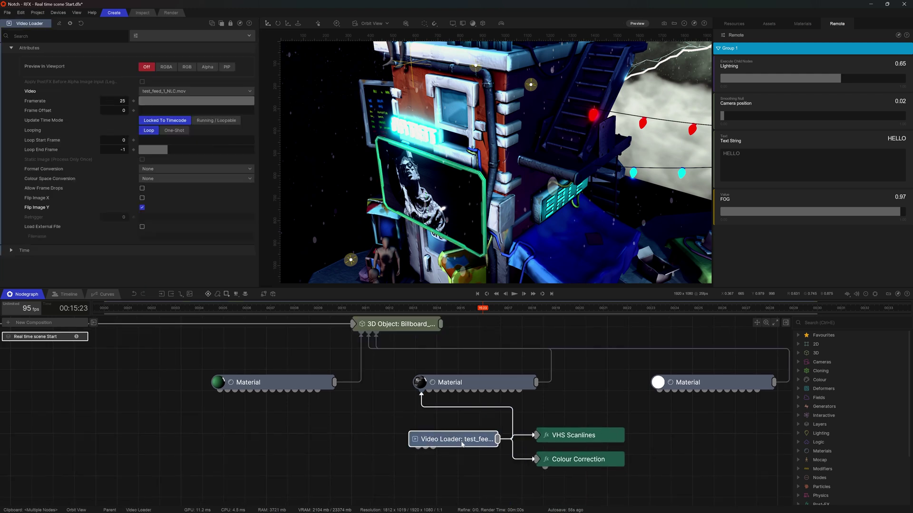
pyautogui.moveTo(464, 444); pyautogui.dragTo(423, 440)
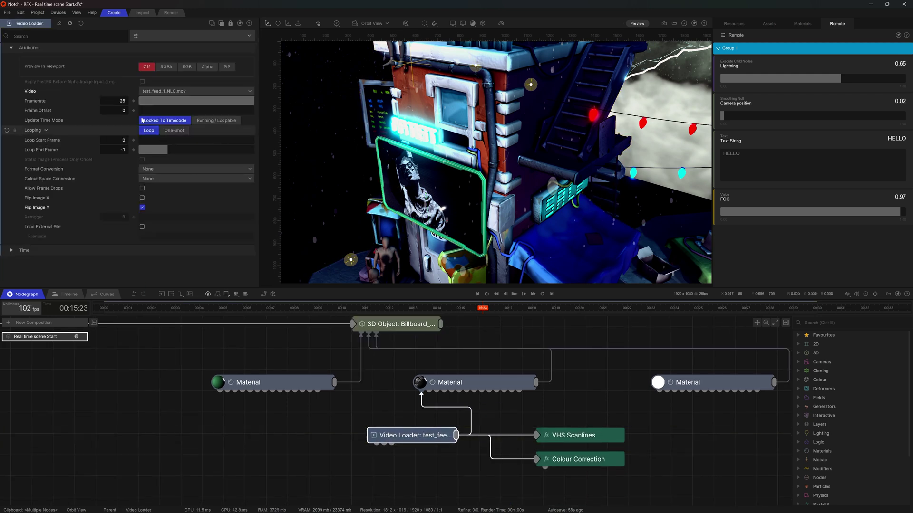
pyautogui.click(43, 93)
pyautogui.click(69, 96)
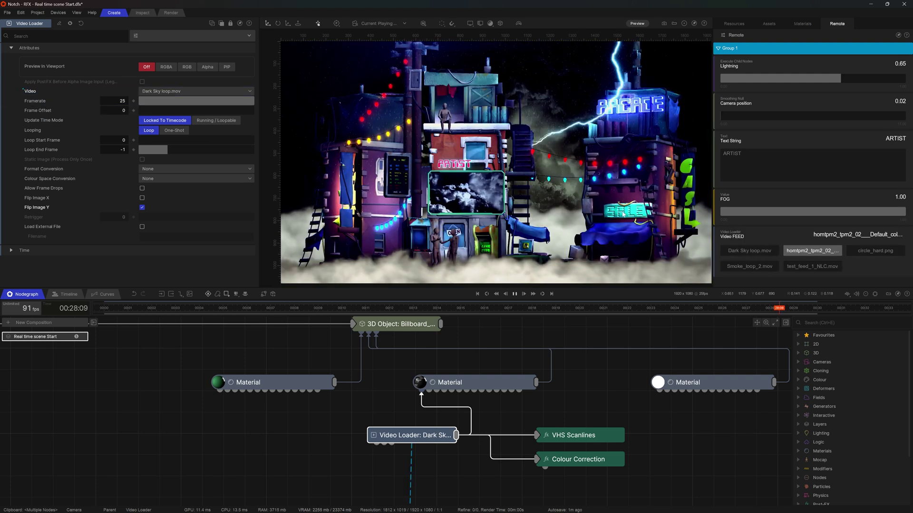
# Preview different clips on the billboard through the exposed Video FEED, including Dark Sky loop.mov, ending on test_feed_1_NLC.mov.
pyautogui.press('space')
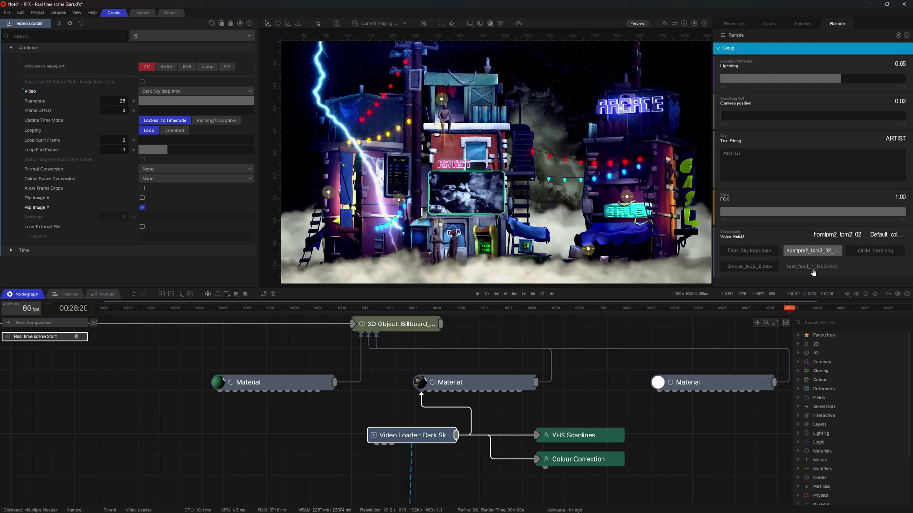
pyautogui.click(813, 272)
pyautogui.press('space')
pyautogui.click(756, 253)
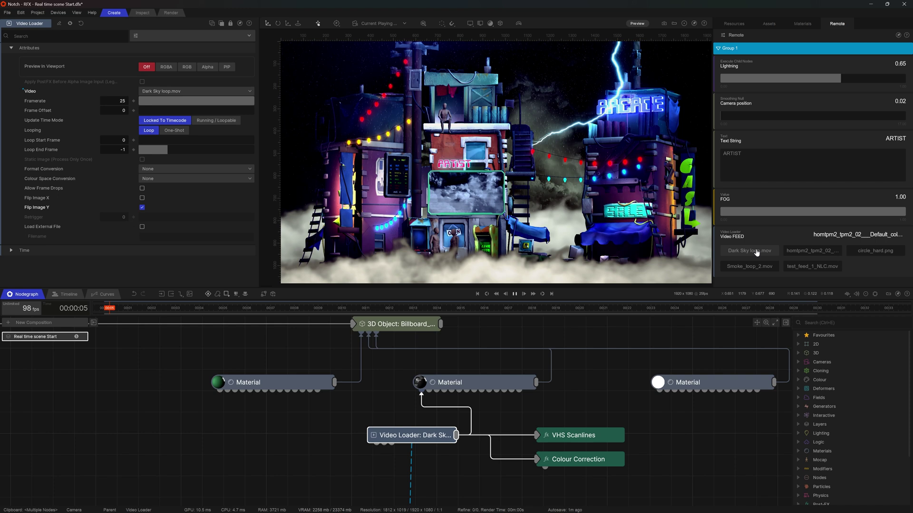
pyautogui.click(787, 265)
pyautogui.press('space')
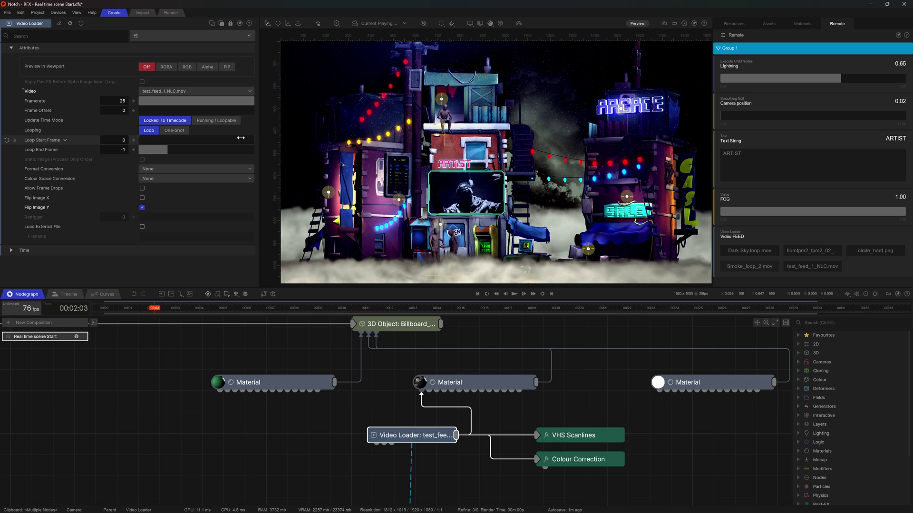
# Compile the project as a block for media servers, saving Real time scene Start.dfxdll to the Desktop.
pyautogui.click(38, 12)
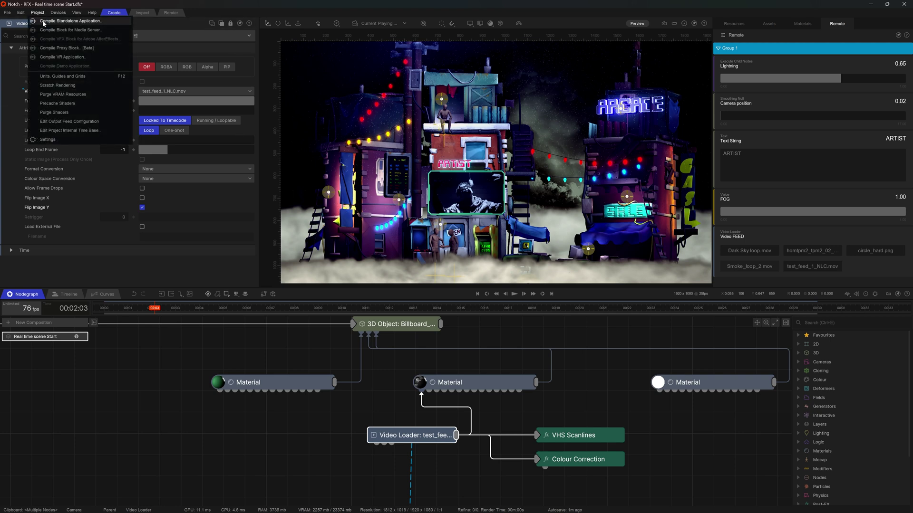
pyautogui.click(43, 31)
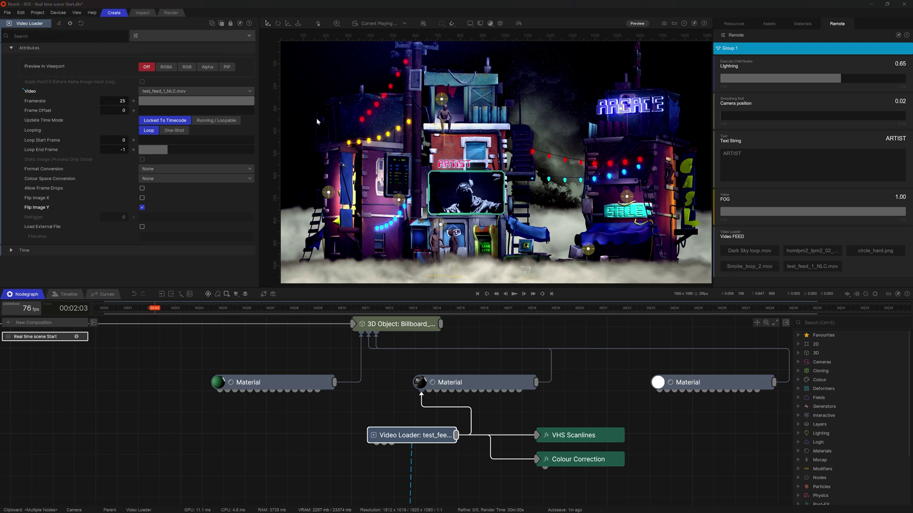
pyautogui.click(546, 235)
pyautogui.click(369, 228)
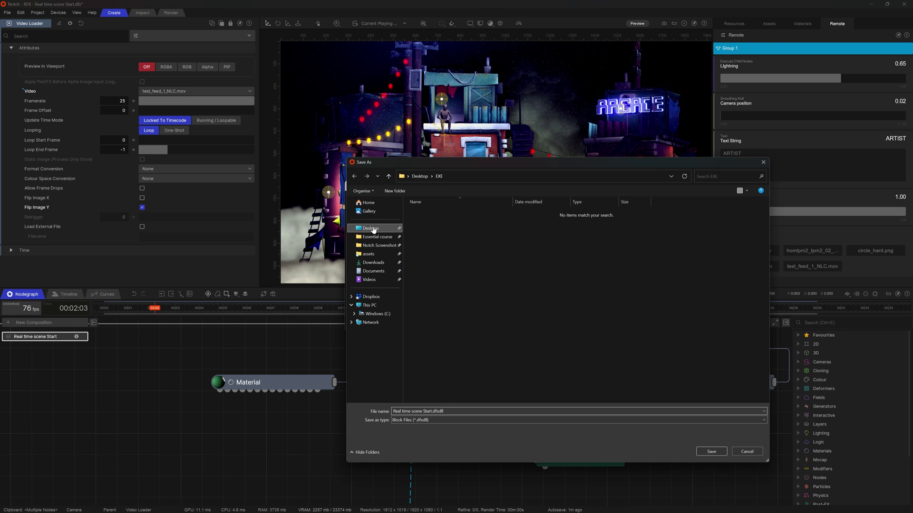
pyautogui.click(710, 451)
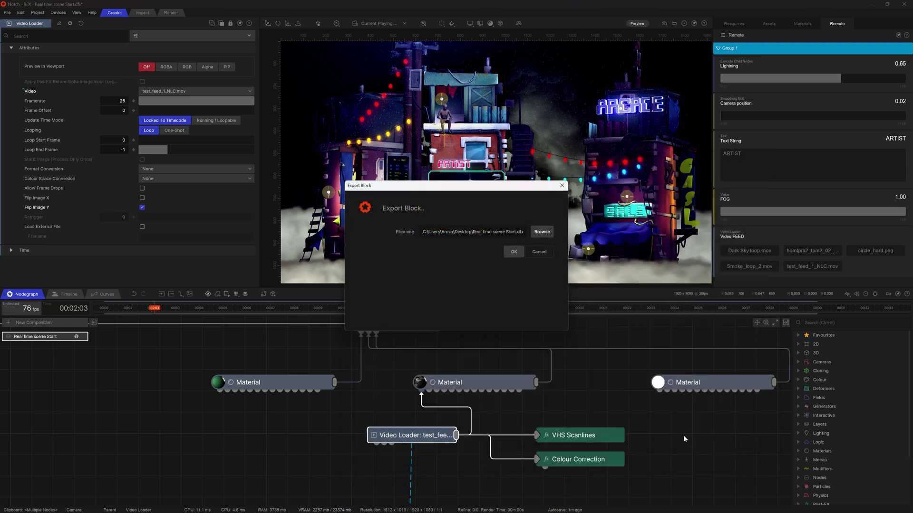
pyautogui.click(514, 253)
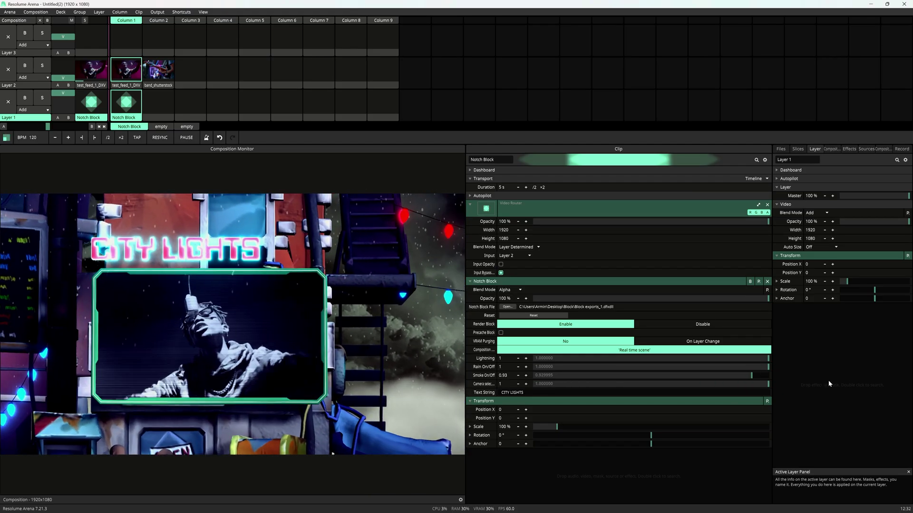
# Trigger the band_shutterstock clip as the block's video feed in Resolume Arena and set the block's Text String to CITY LIGHTS in Designer.
pyautogui.click(154, 76)
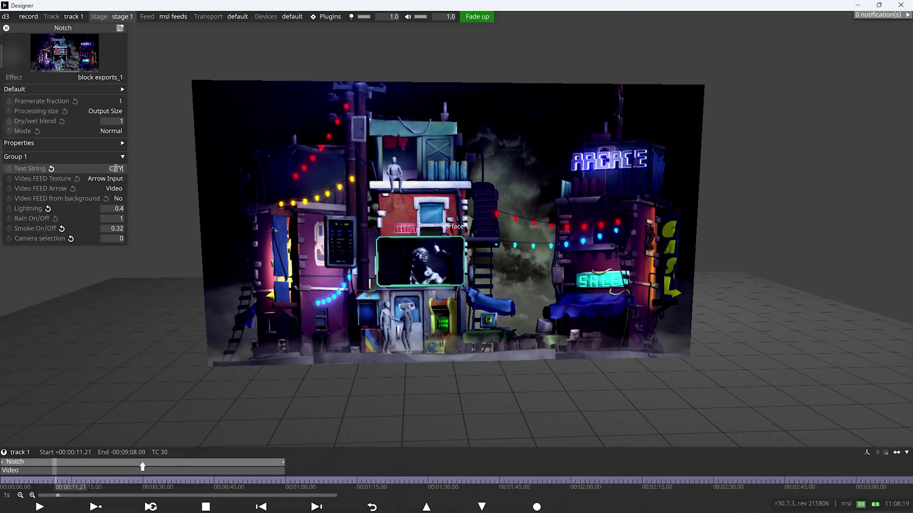
pyautogui.write('LIGHTS')
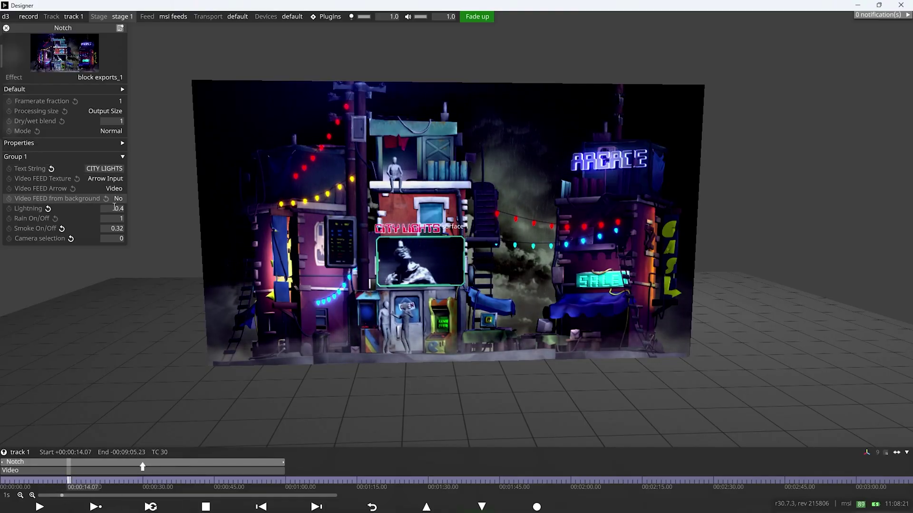
pyautogui.scroll(3, 119, 210)
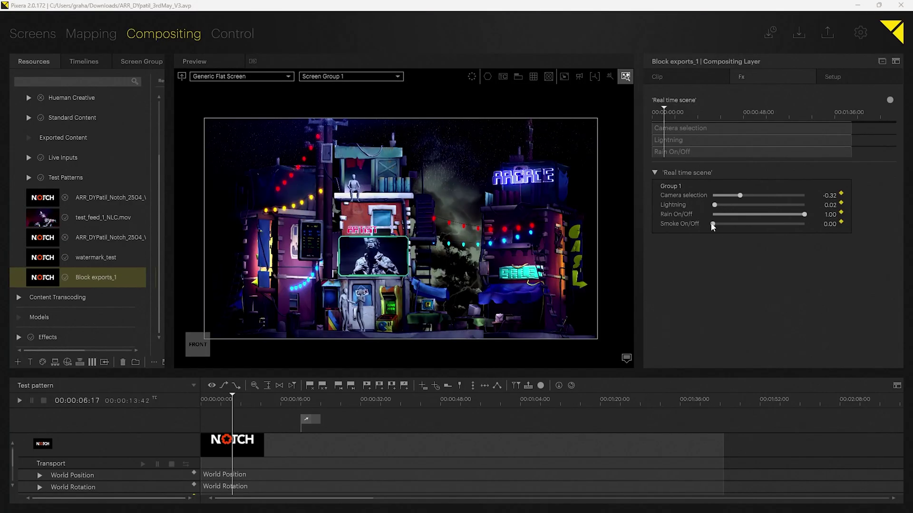
# Raise the block's Smoke On/Off value in Pixera and lower its Lightning value in TouchDesigner.
pyautogui.moveTo(712, 224); pyautogui.dragTo(798, 220)
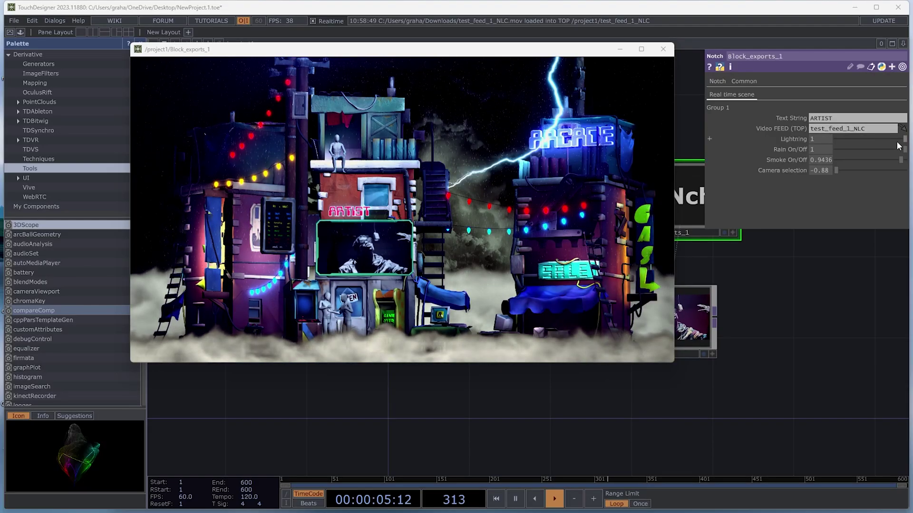
pyautogui.moveTo(881, 139); pyautogui.dragTo(817, 145)
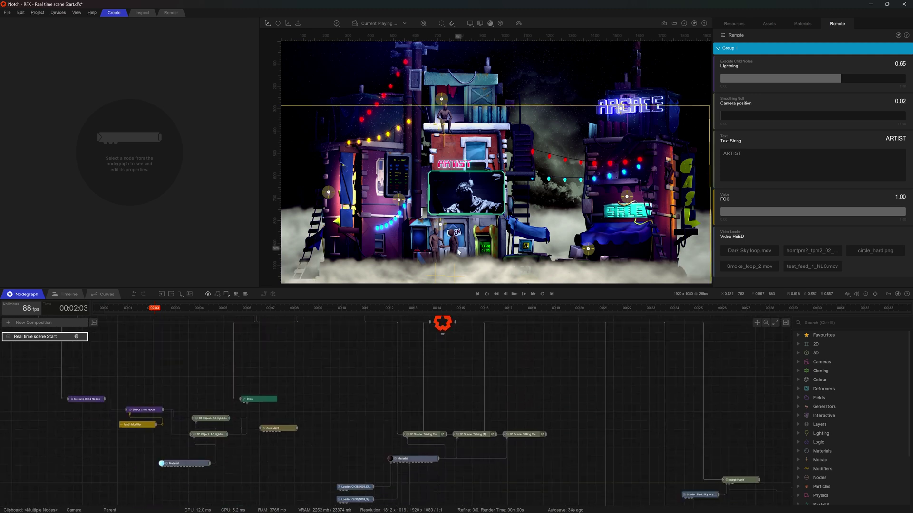
# Return to Notch and examine the expose options, including Artnet, for Position X of the Talking.fbx 3D Scene node.
pyautogui.click(412, 460)
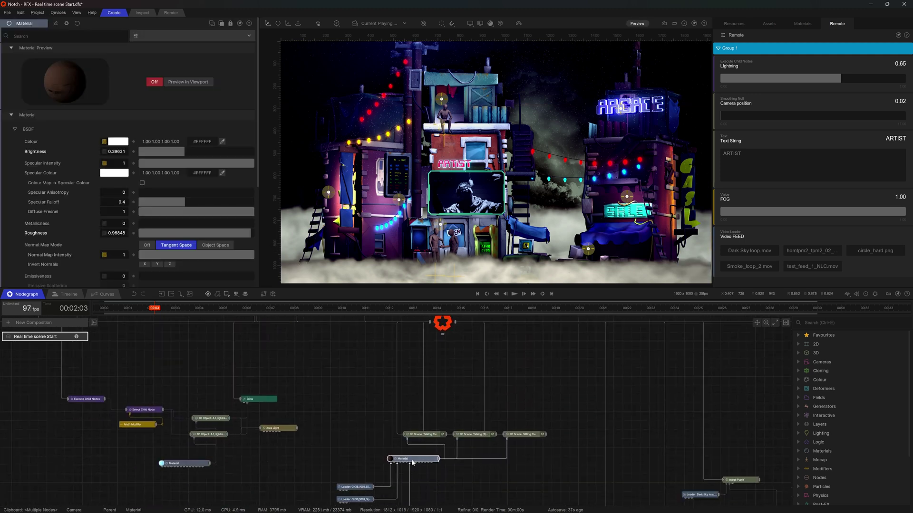
pyautogui.click(424, 436)
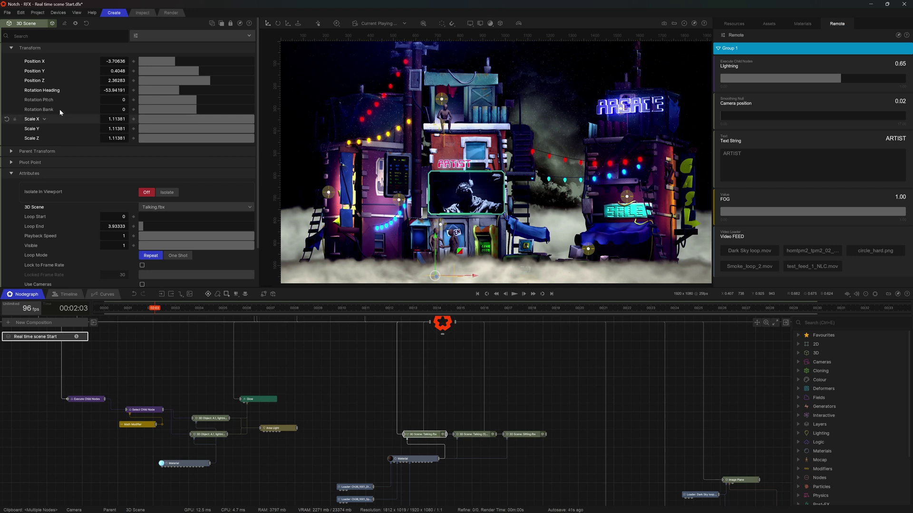
pyautogui.rightClick(51, 62)
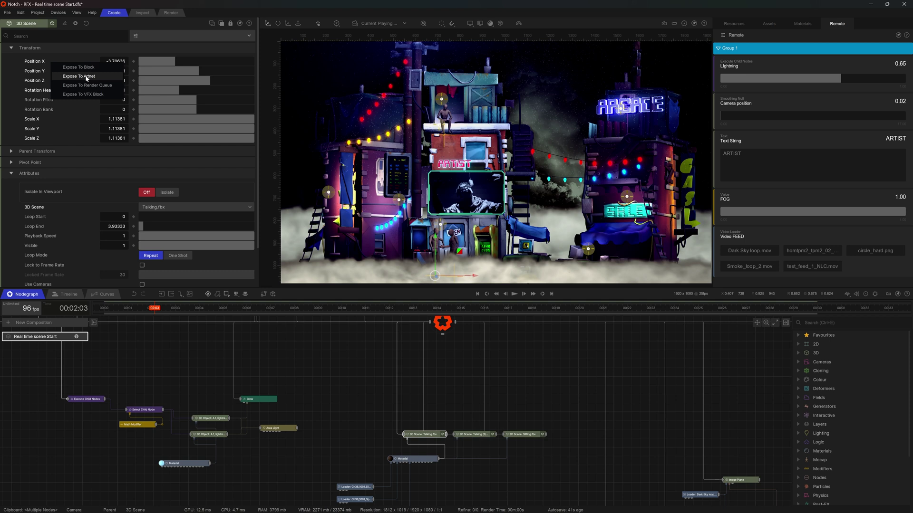
pyautogui.click(533, 376)
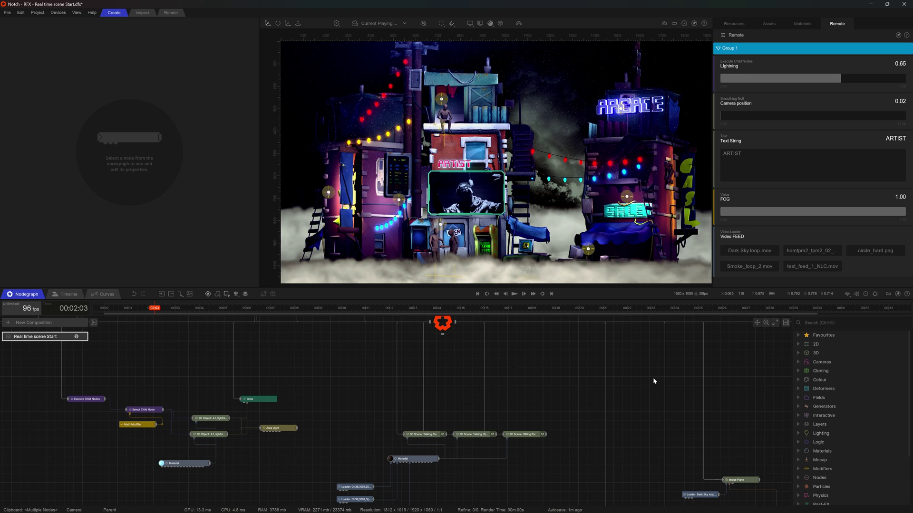
# Add a MIDI Modifier node above the 3D Scene nodes and select it to show its attributes.
pyautogui.hotkey('ctrl', 'e')
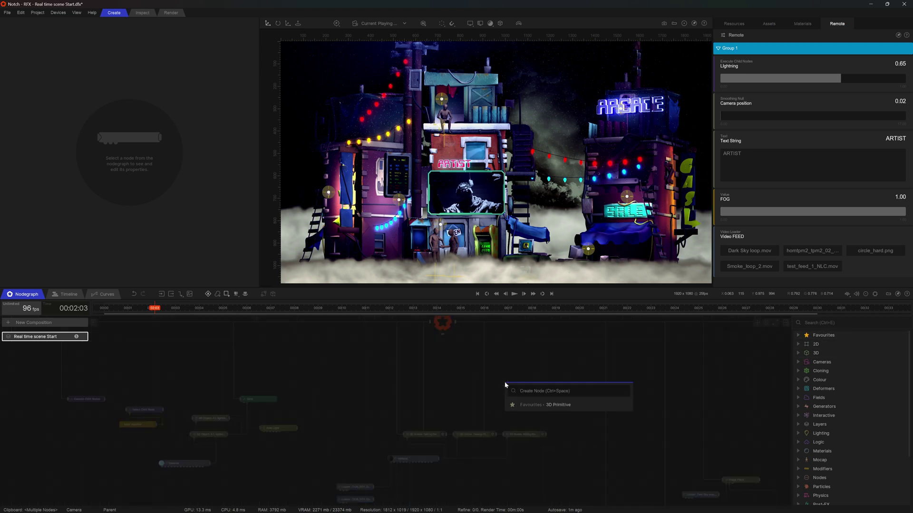
pyautogui.write('midi')
pyautogui.press('Return')
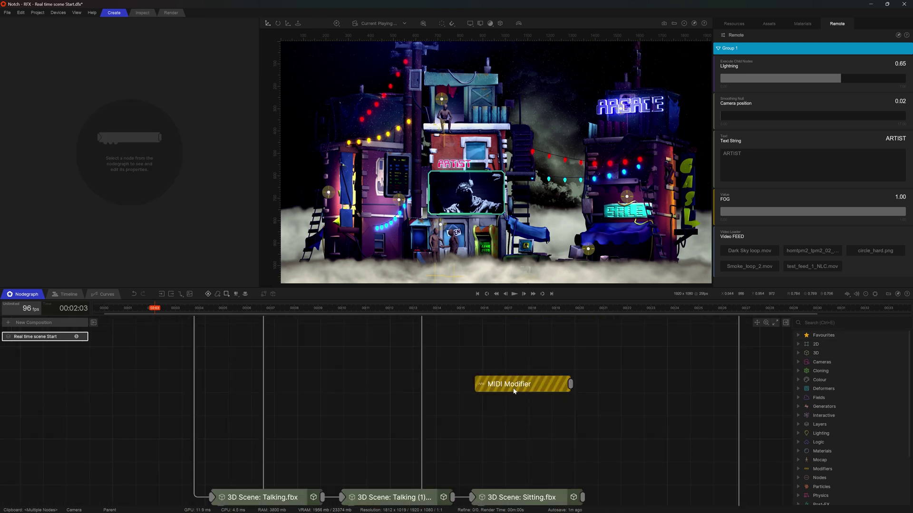
pyautogui.click(516, 386)
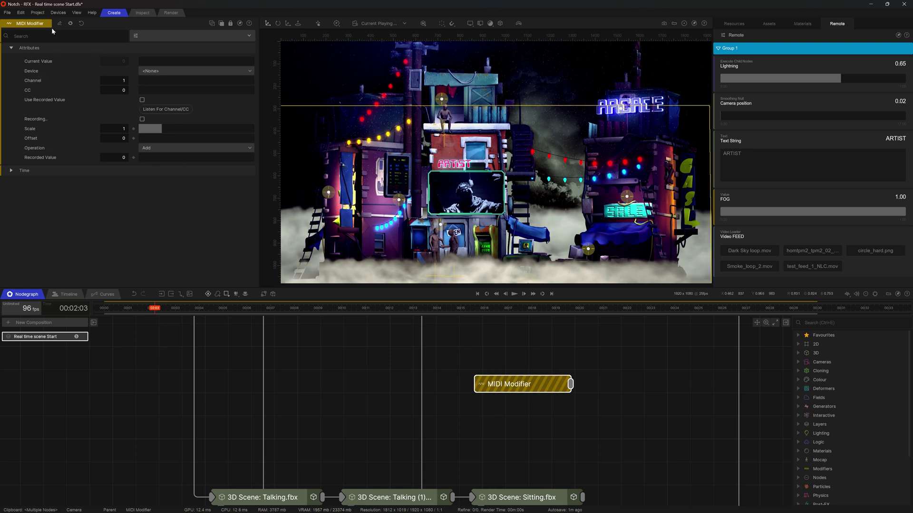
# Check the MIDI device mapper's Slot 0 options in the project settings and the MIDI Modifier's available devices.
pyautogui.click(38, 12)
pyautogui.click(43, 140)
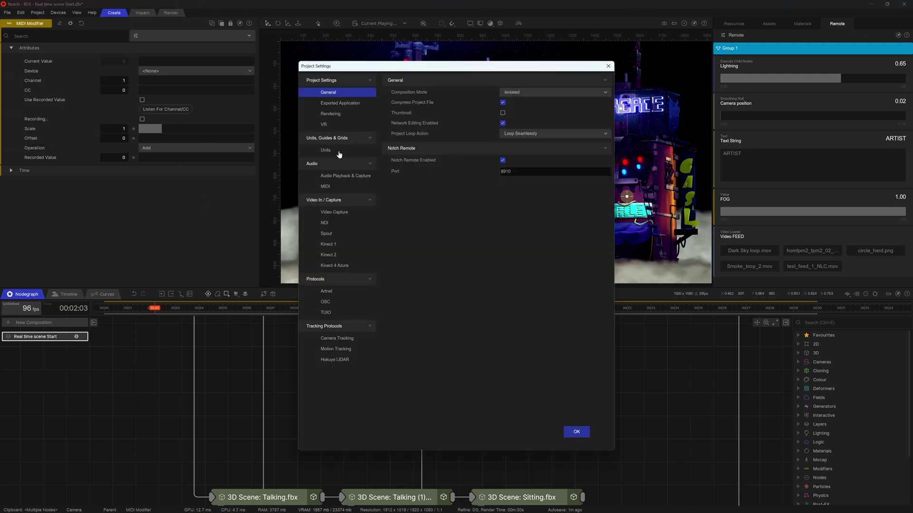
pyautogui.click(328, 188)
pyautogui.click(561, 92)
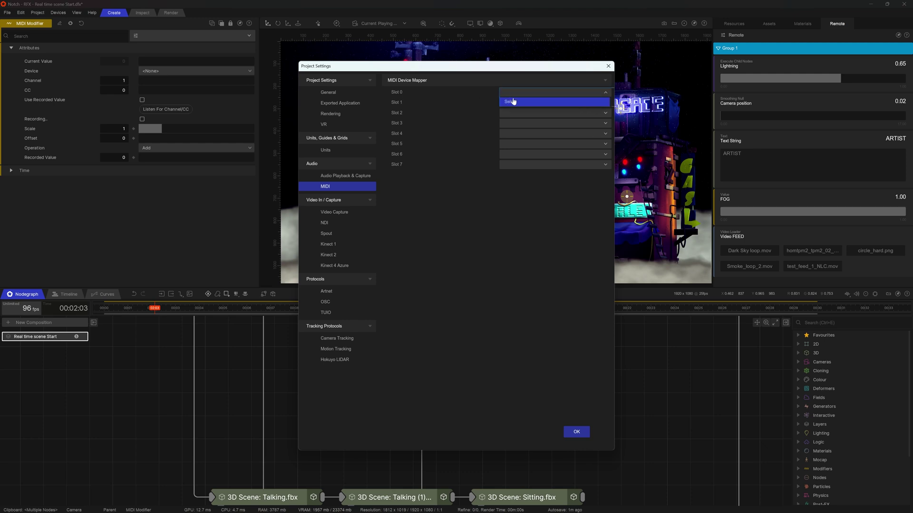
pyautogui.click(574, 431)
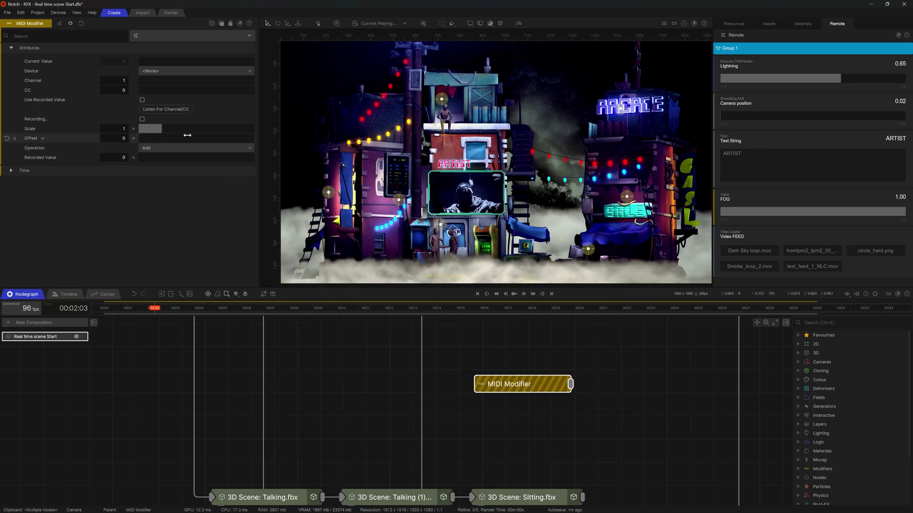
pyautogui.click(168, 72)
pyautogui.click(164, 72)
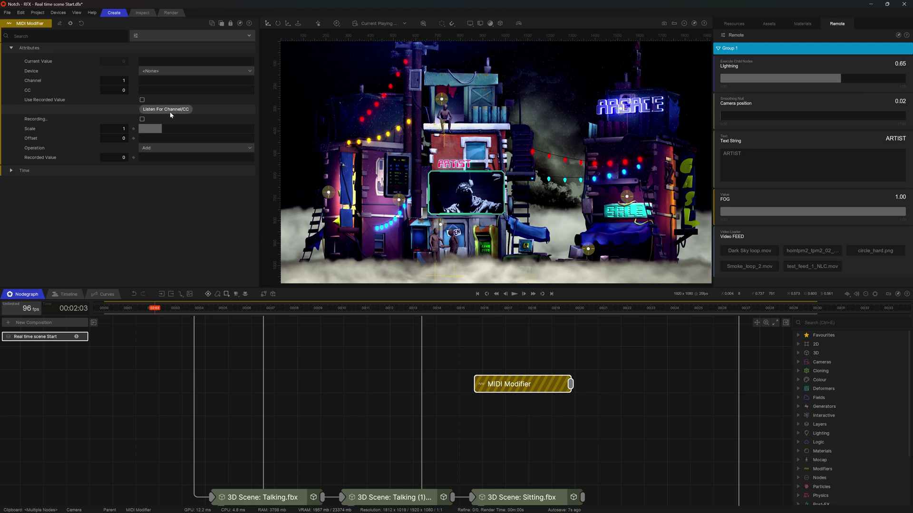
# Connect the MIDI Modifier output to Position X of the Talking.fbx 3D Scene node.
pyautogui.click(281, 497)
pyautogui.moveTo(571, 383); pyautogui.dragTo(148, 62)
# Add an OSC Modifier node above the MIDI Modifier and select it to show its attributes.
pyautogui.rightClick(520, 355)
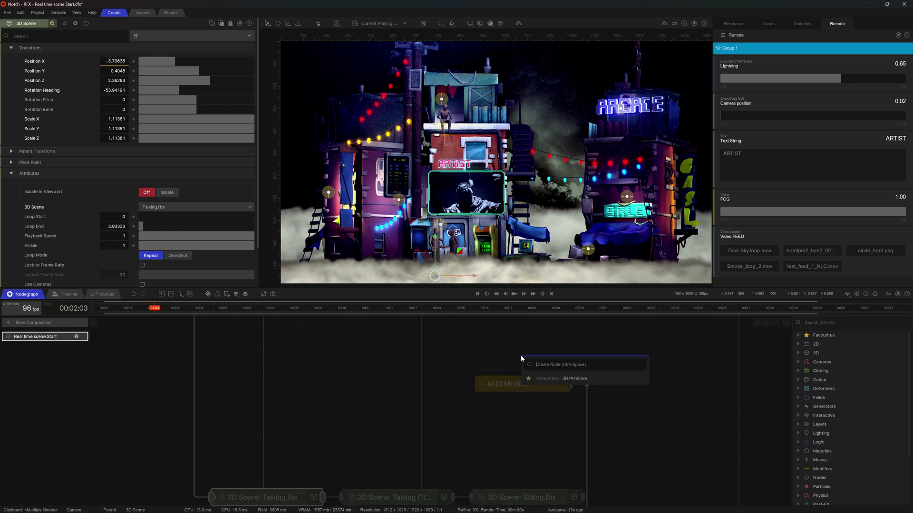
pyautogui.write('osc')
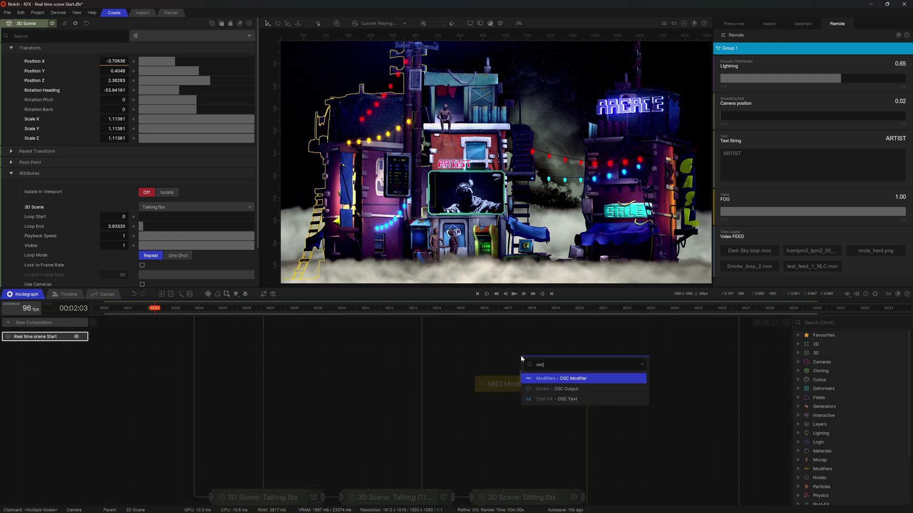
pyautogui.press('Return')
pyautogui.click(515, 355)
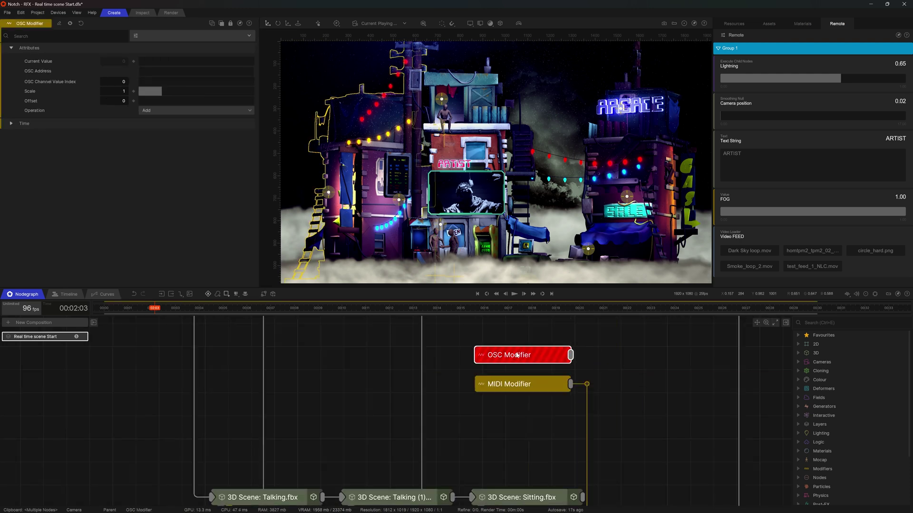
# Check the OSC protocol options in the project settings and the OSC Modifier's OSC Address attribute.
pyautogui.click(38, 12)
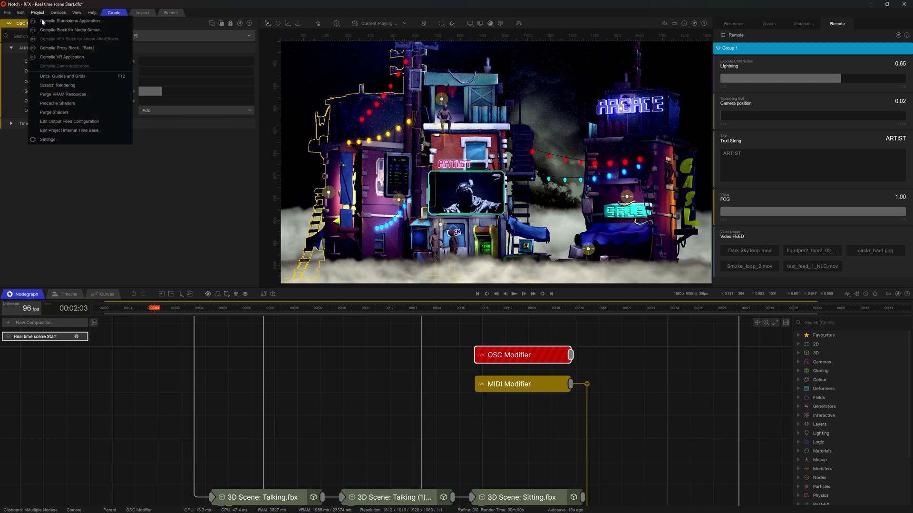
pyautogui.click(50, 141)
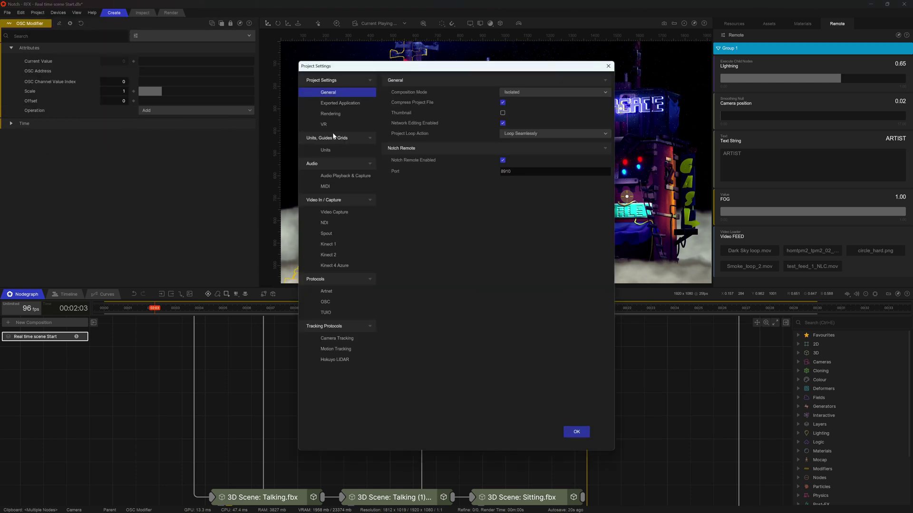
pyautogui.click(326, 302)
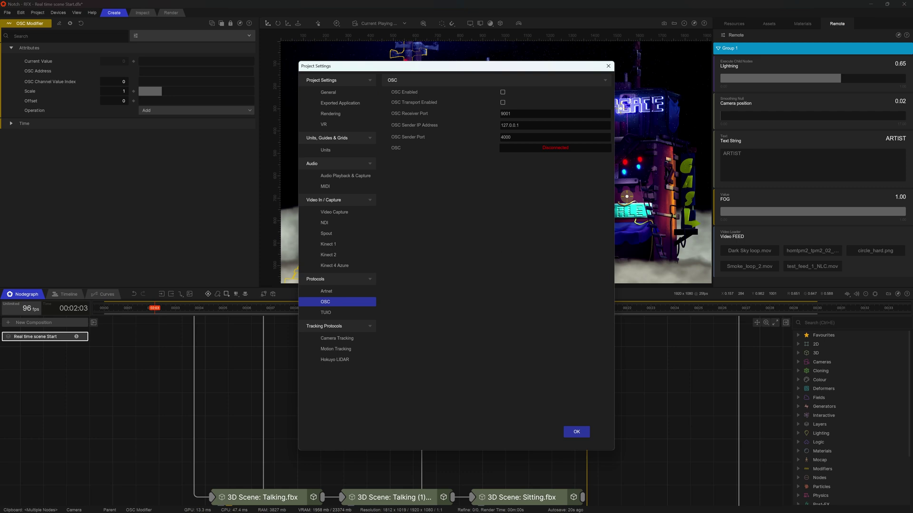
pyautogui.click(575, 431)
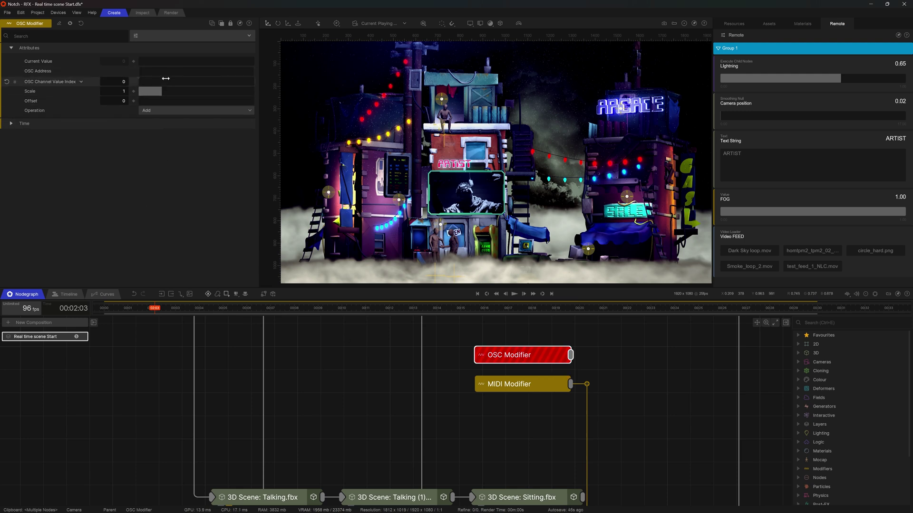
pyautogui.click(195, 71)
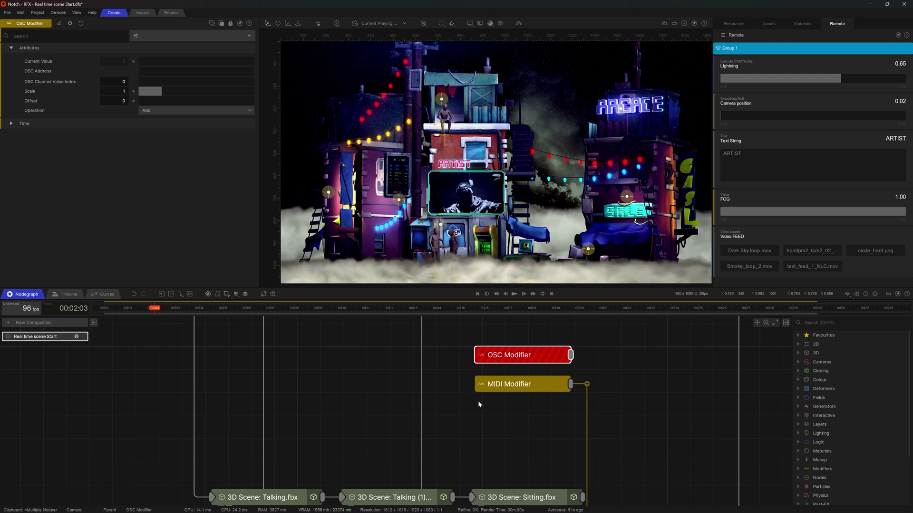
# Deselect the OSC Modifier node and play back the scene.
pyautogui.click(496, 419)
pyautogui.scroll(-4, 496, 420)
pyautogui.press('space')
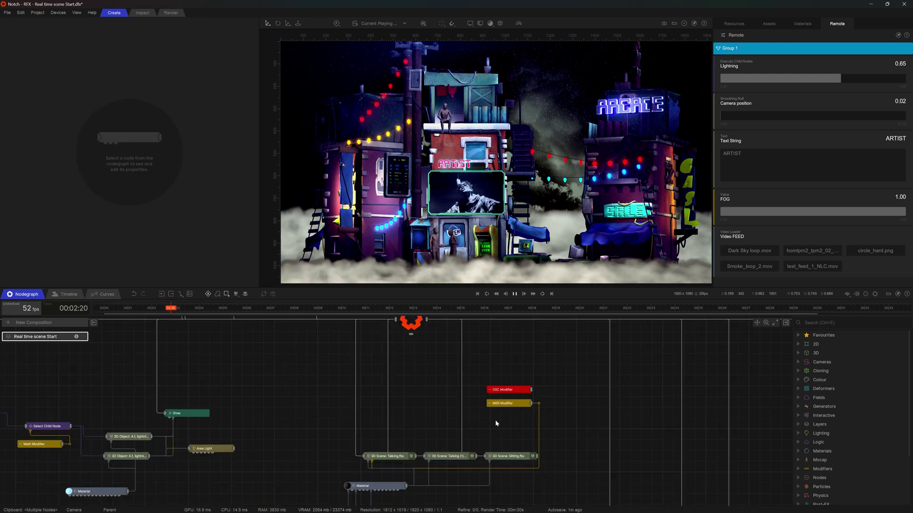